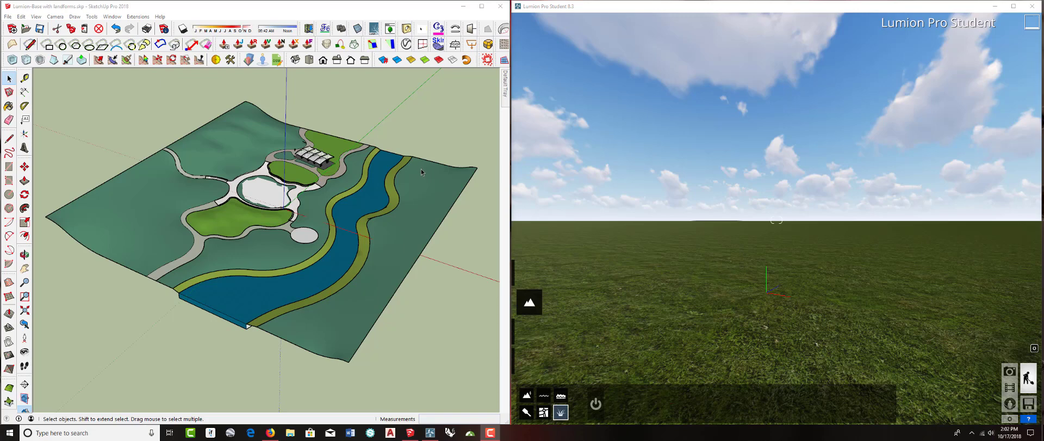
# Start Lumion LiveSync for the Lumion-Base with landforms model in SketchUp
pyautogui.moveTo(421, 171); pyautogui.dragTo(391, 191, button='middle')
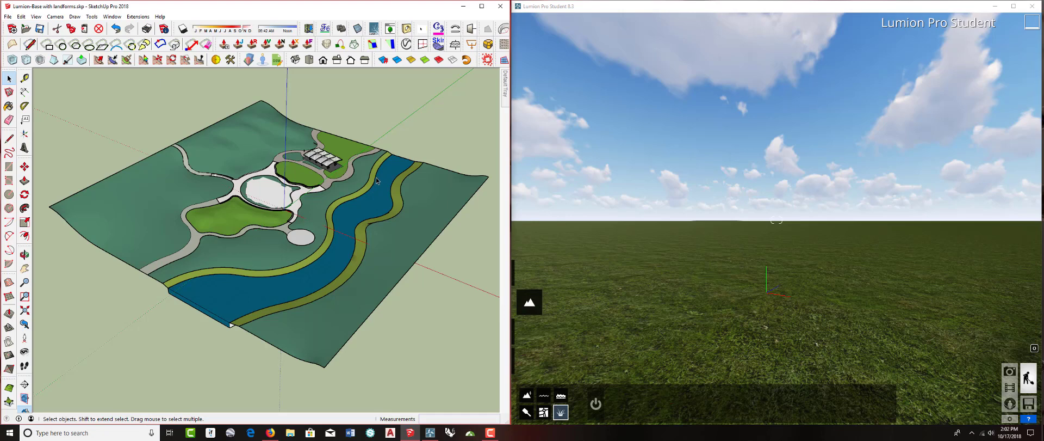
pyautogui.moveTo(377, 181)
pyautogui.mouseDown(button='middle')
pyautogui.moveTo(379, 166)
pyautogui.moveTo(367, 184)
pyautogui.mouseUp(button='middle')
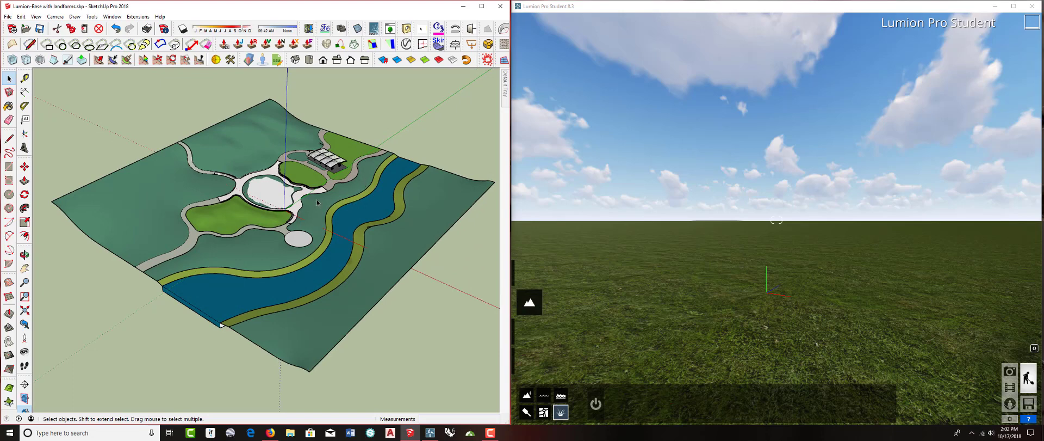
pyautogui.scroll(3, 317, 203)
pyautogui.moveTo(317, 203)
pyautogui.mouseDown(button='middle')
pyautogui.moveTo(266, 196)
pyautogui.moveTo(317, 207)
pyautogui.moveTo(410, 143)
pyautogui.moveTo(279, 212)
pyautogui.mouseUp(button='middle')
pyautogui.scroll(-3, 266, 196)
pyautogui.moveTo(349, 218); pyautogui.dragTo(343, 215, button='middle')
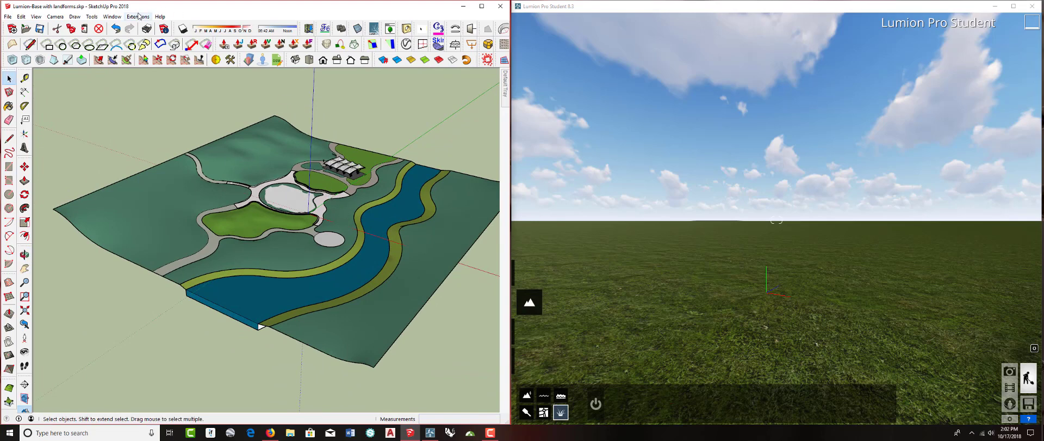
pyautogui.click(137, 17)
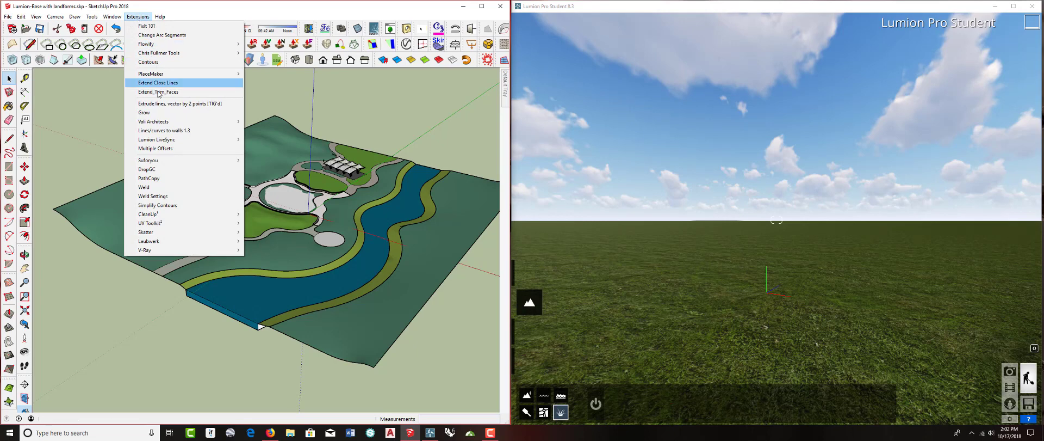
pyautogui.moveTo(173, 143)
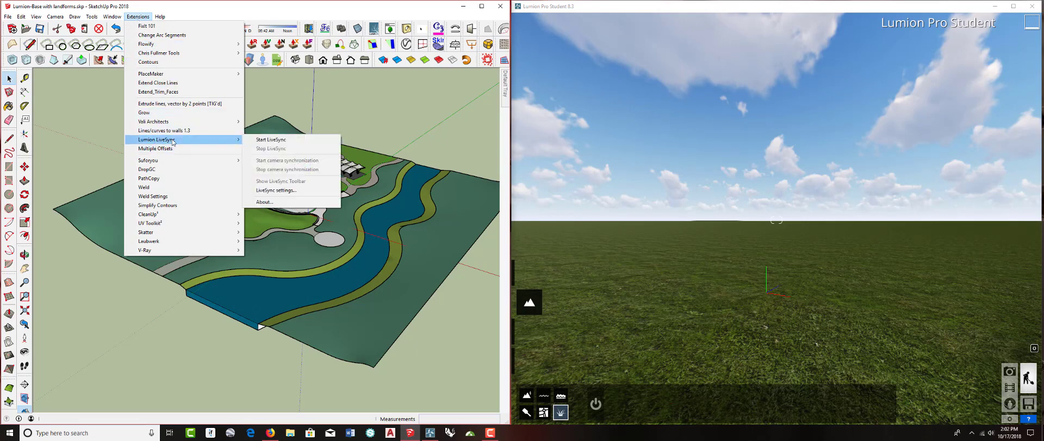
pyautogui.click(262, 139)
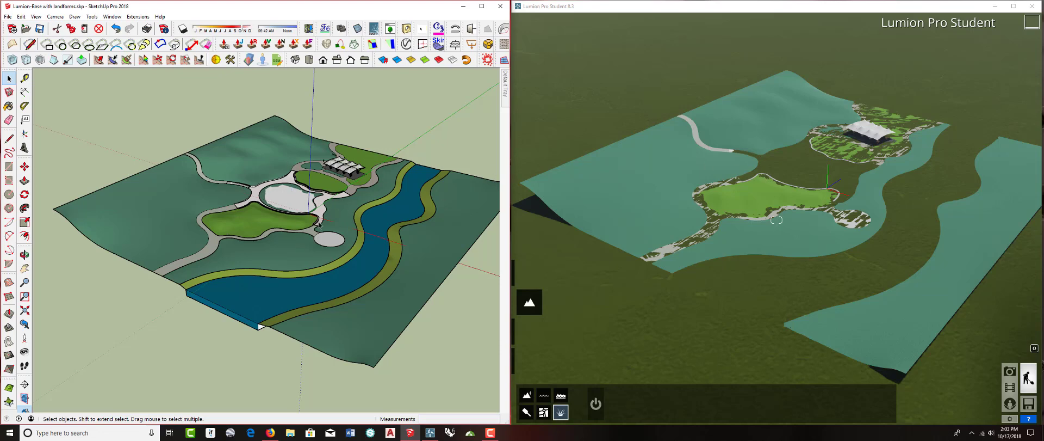
# Examine the live camera link by viewing the SketchUp site model from different angles and distances
pyautogui.moveTo(275, 238); pyautogui.dragTo(269, 227, button='middle')
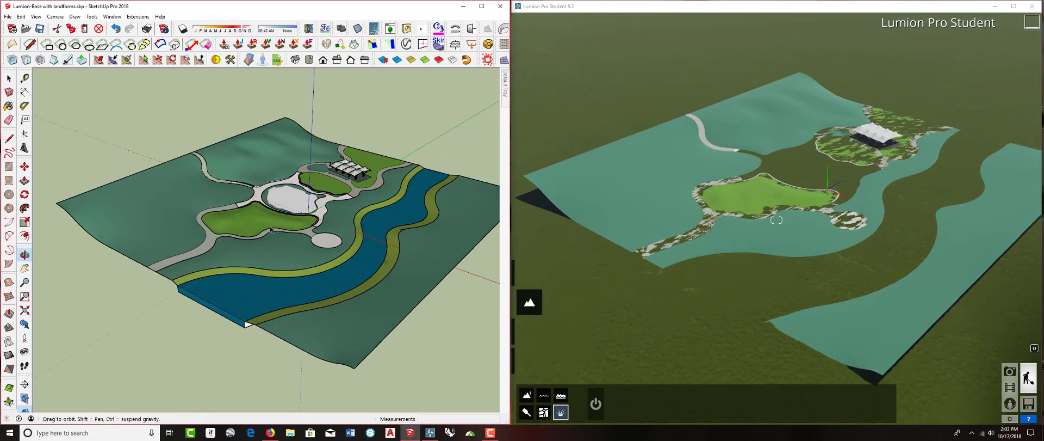
pyautogui.scroll(2, 291, 223)
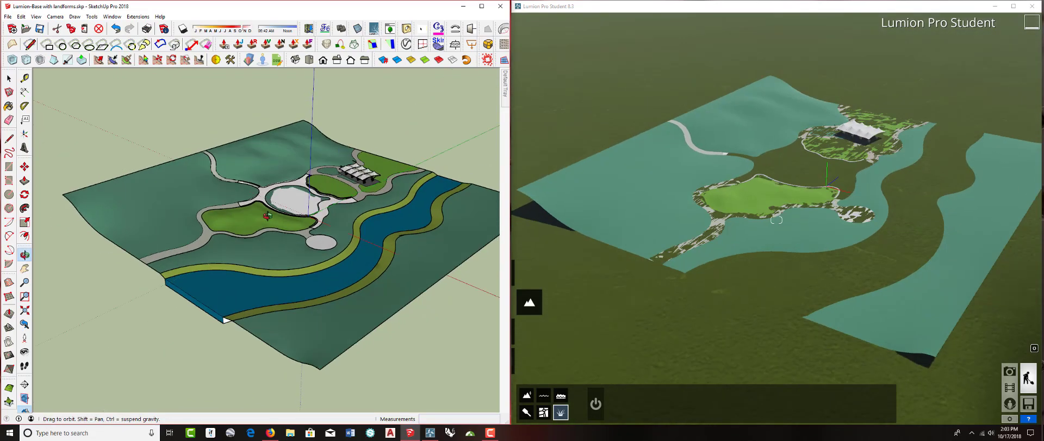
pyautogui.scroll(3, 291, 223)
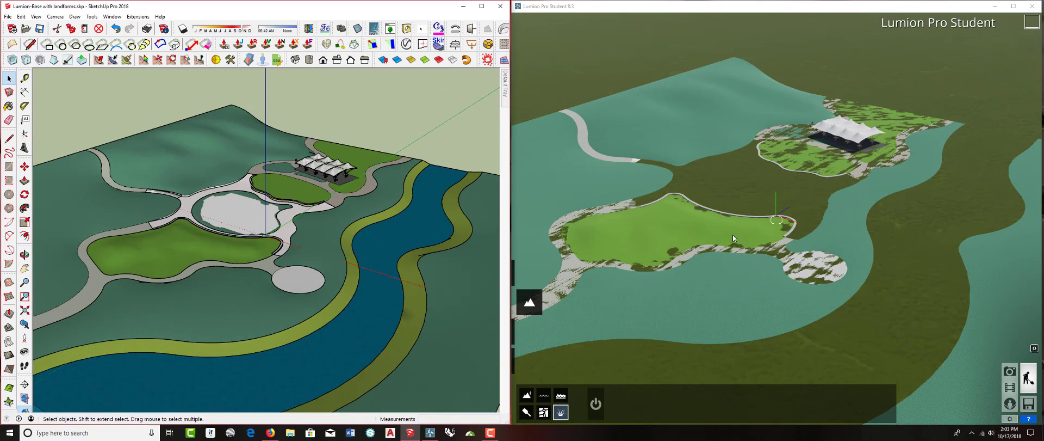
pyautogui.scroll(-5, 361, 267)
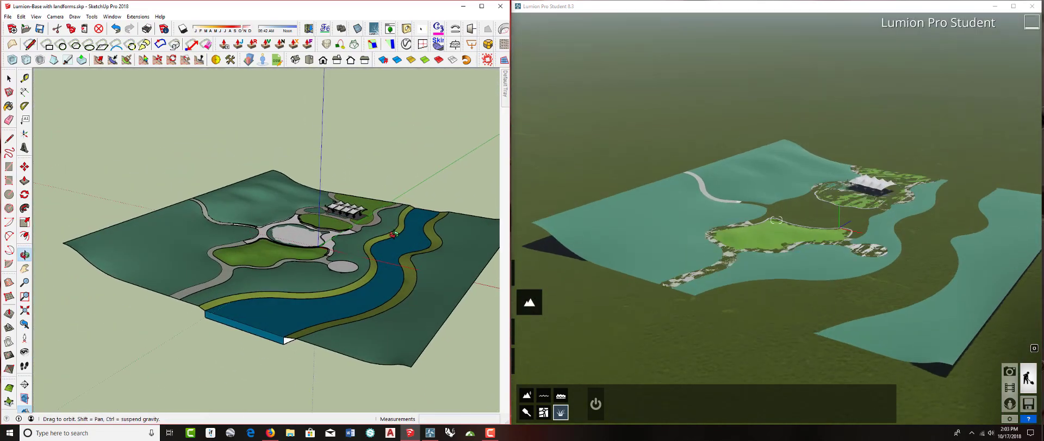
pyautogui.moveTo(407, 263)
pyautogui.mouseDown(button='middle')
pyautogui.moveTo(397, 238)
pyautogui.moveTo(364, 240)
pyautogui.mouseUp(button='middle')
pyautogui.scroll(-2, 397, 237)
# Switch to Lumion and raise the imported site model about 14 ft above the ground
pyautogui.click(532, 307)
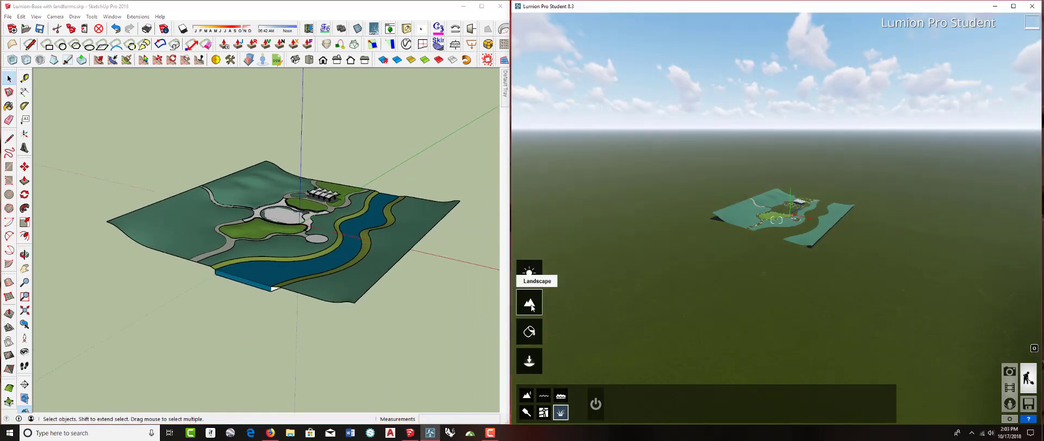
pyautogui.click(530, 360)
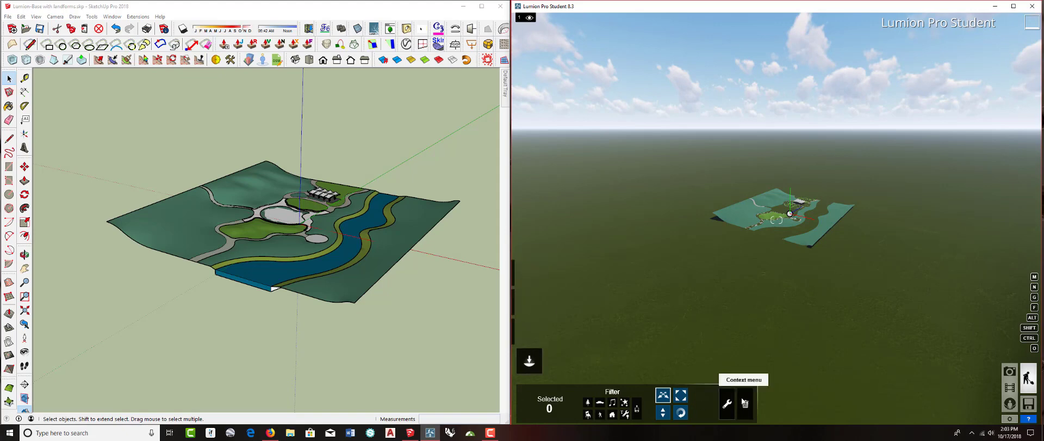
pyautogui.moveTo(744, 400)
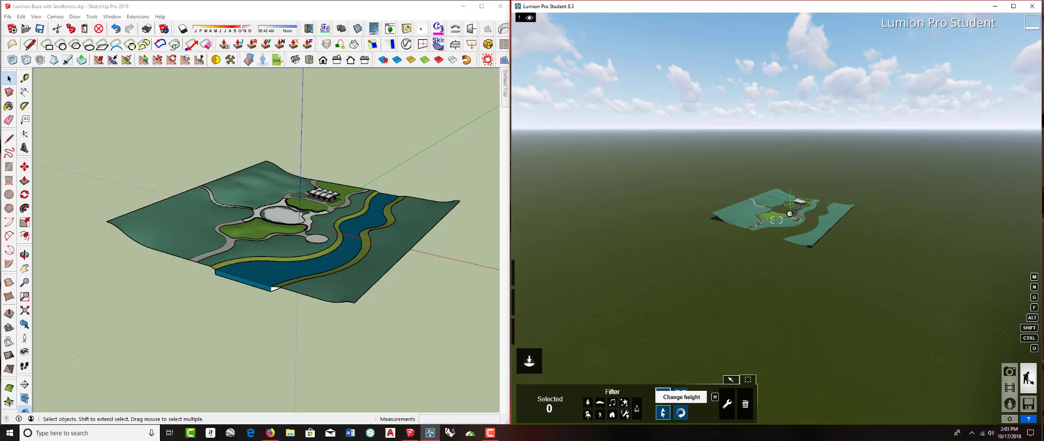
pyautogui.click(791, 213)
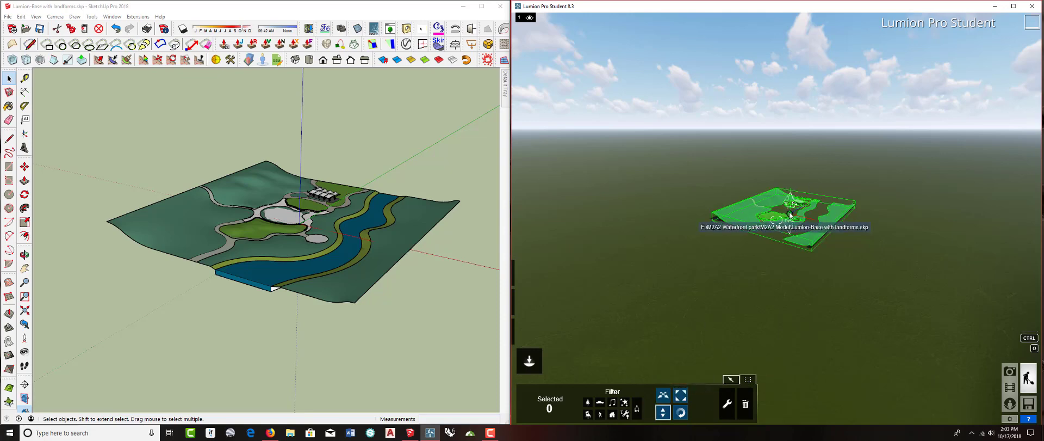
pyautogui.moveTo(790, 214)
pyautogui.mouseDown()
pyautogui.moveTo(792, 122)
pyautogui.moveTo(792, 208)
pyautogui.mouseUp()
# Return to SketchUp and compare the raised model's framing in both viewports at several zoom distances
pyautogui.click(352, 163)
pyautogui.scroll(-2, 326, 225)
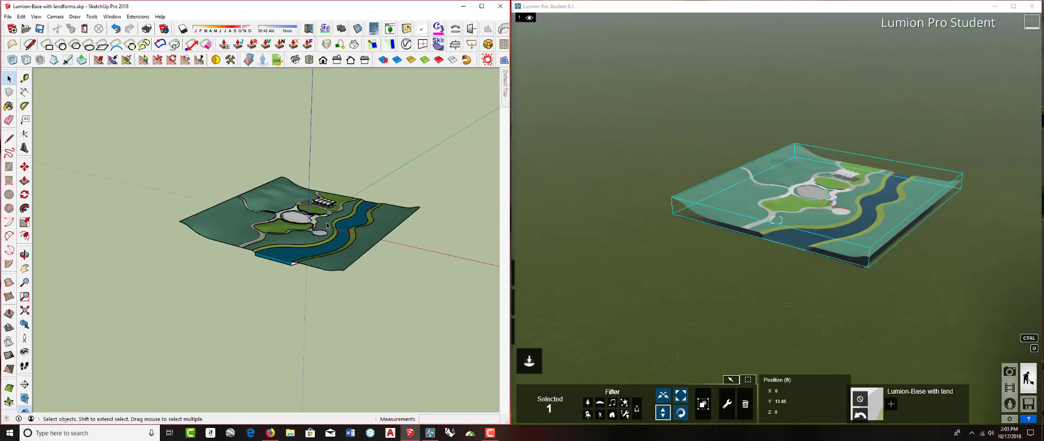
pyautogui.scroll(4, 327, 225)
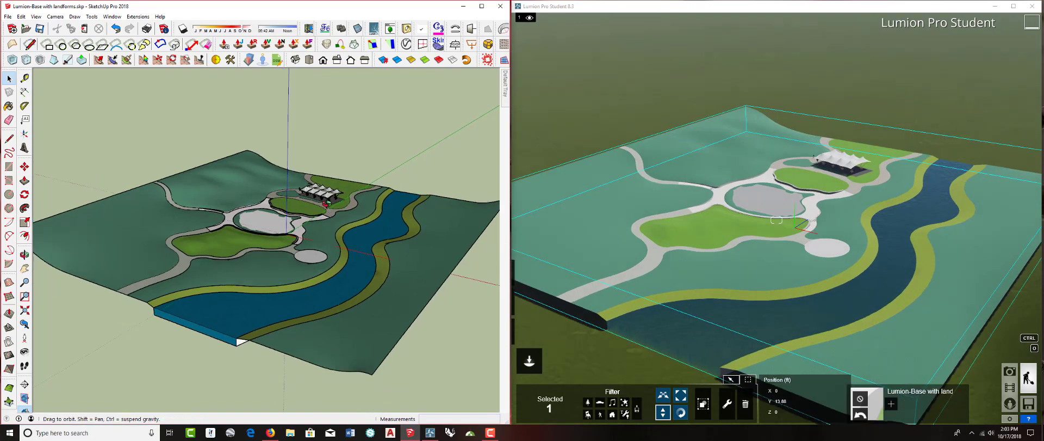
pyautogui.scroll(-3, 327, 225)
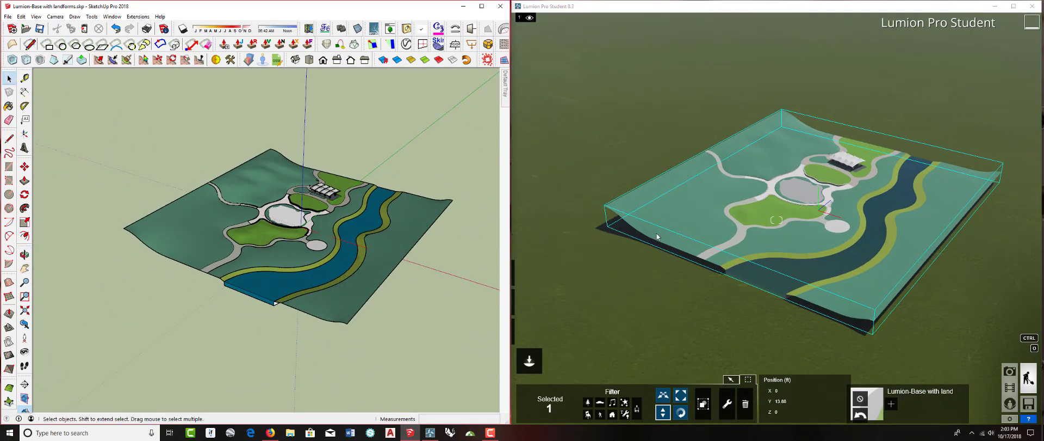
pyautogui.click(709, 222)
pyautogui.scroll(-5, 709, 222)
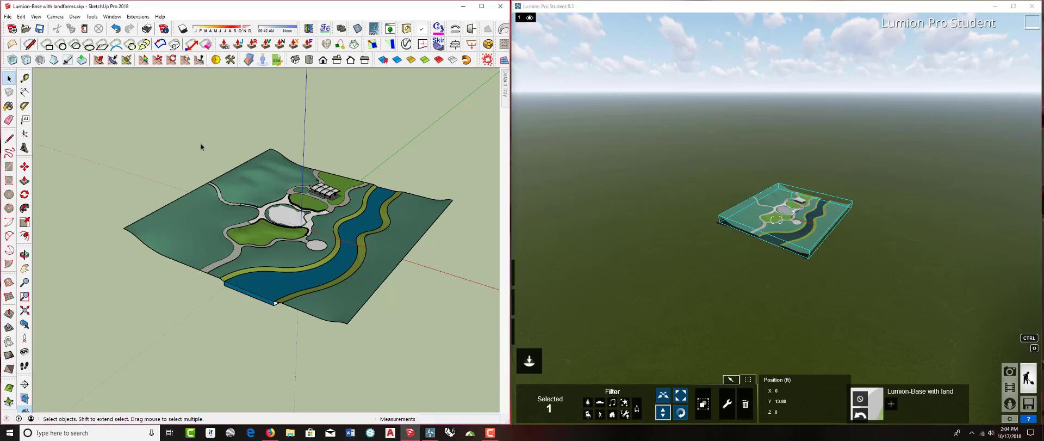
# Check the SketchUp camera's field of view
pyautogui.click(54, 17)
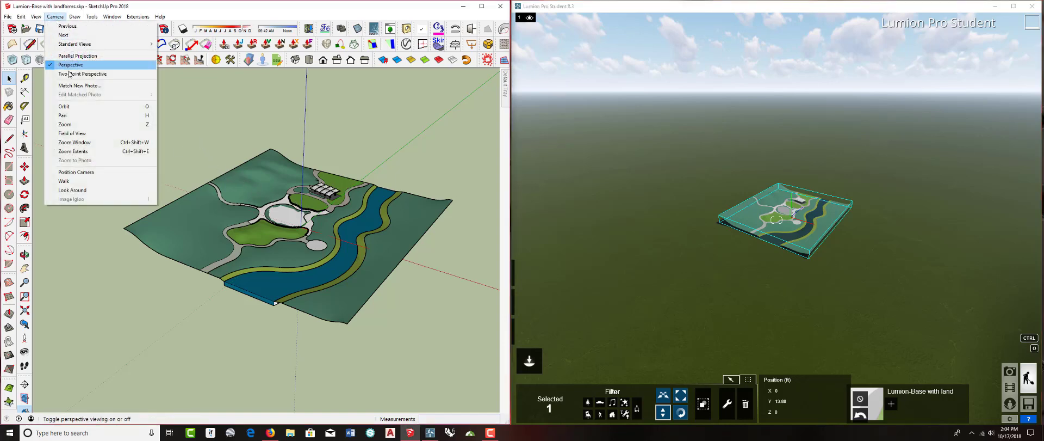
pyautogui.click(98, 135)
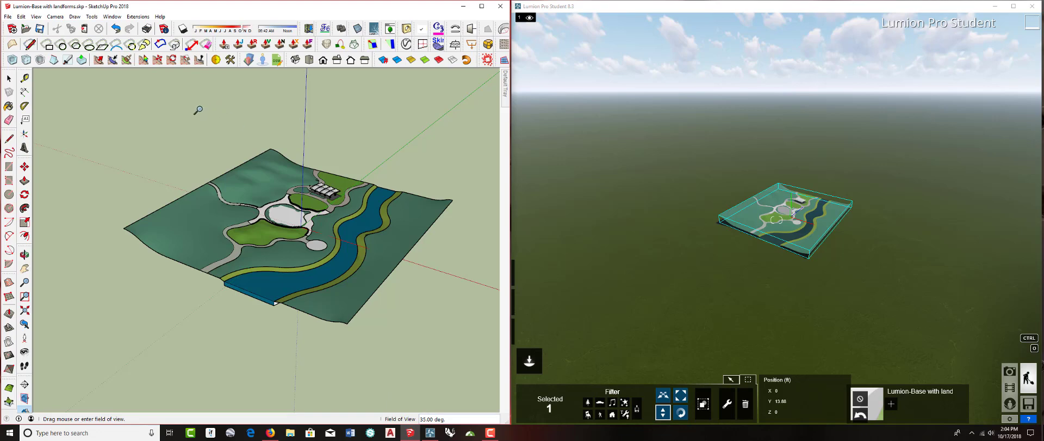
pyautogui.press('space')
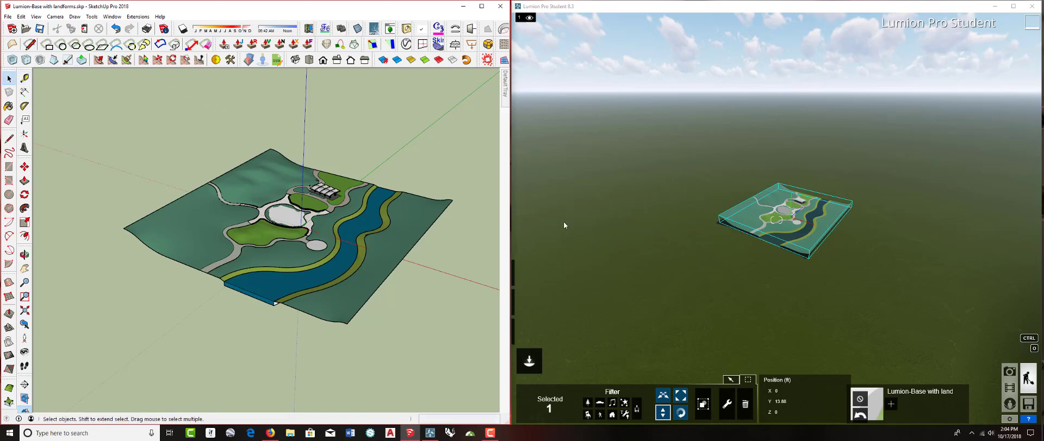
# In Lumion's Photo mode, increase the focal length to match the SketchUp view more closely and reopen the scene for building
pyautogui.click(564, 224)
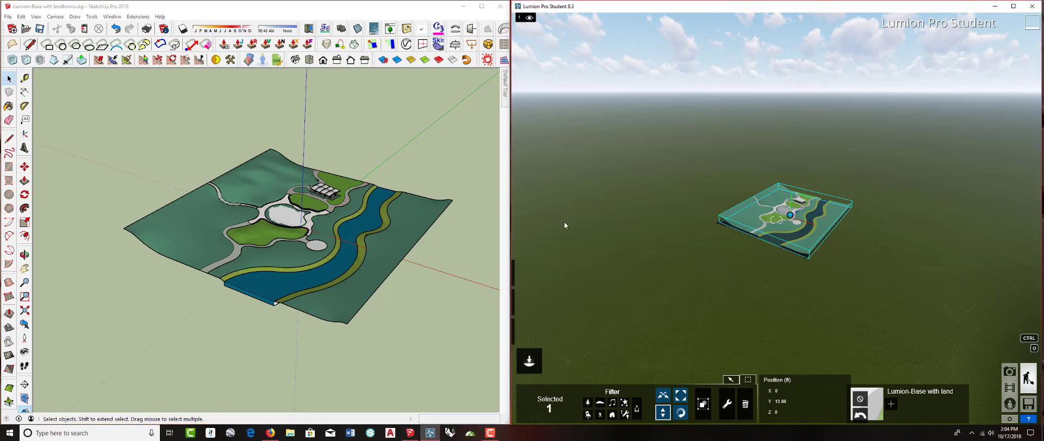
pyautogui.click(1010, 371)
pyautogui.moveTo(824, 211)
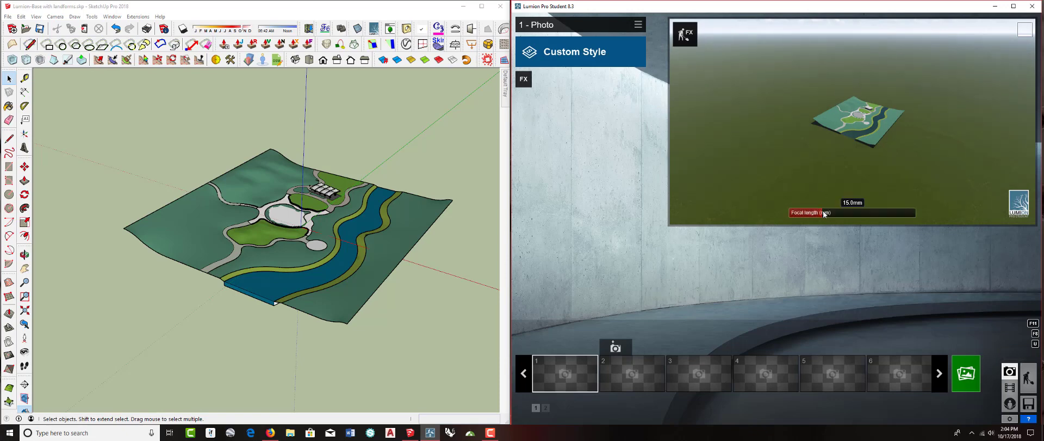
pyautogui.moveTo(824, 211); pyautogui.dragTo(847, 213)
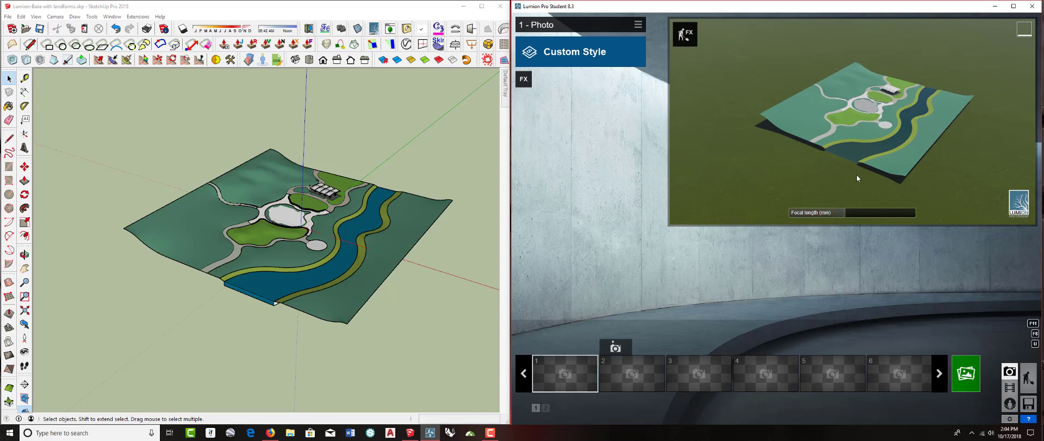
pyautogui.click(687, 35)
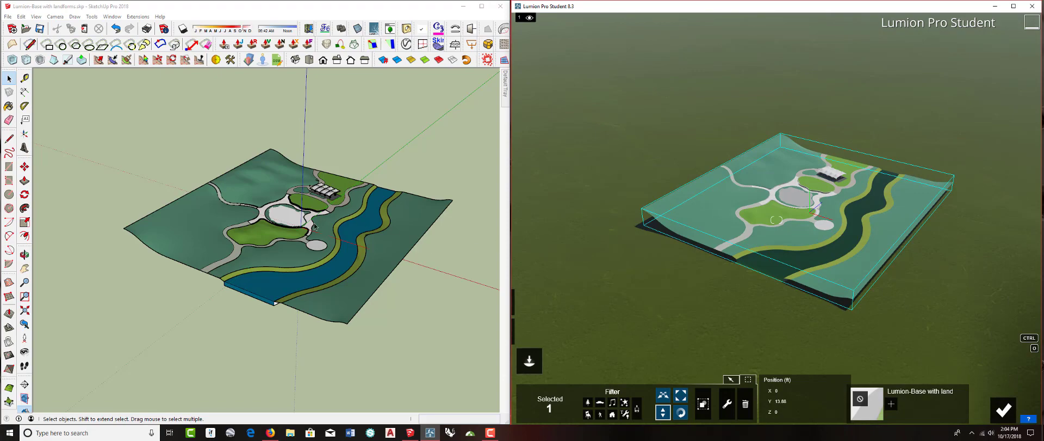
# Examine how closely the SketchUp and Lumion views match with the adjusted focal length at different zoom distances
pyautogui.scroll(5, 313, 227)
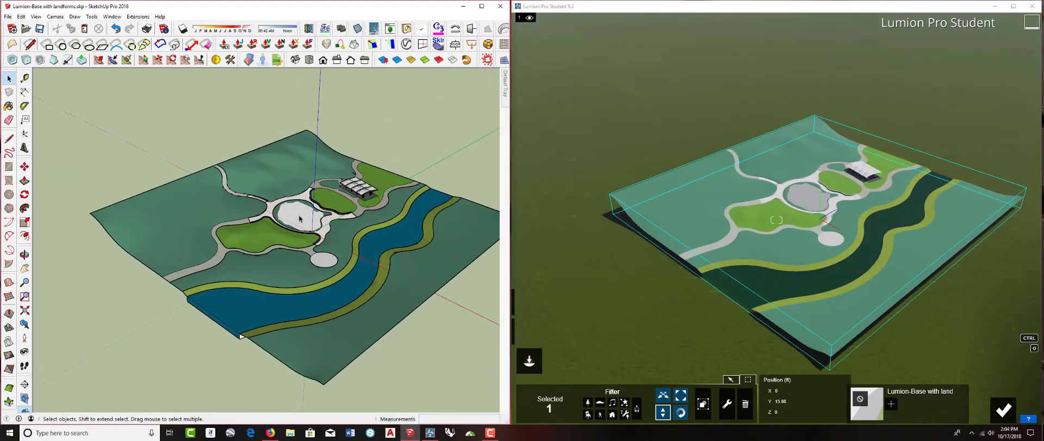
pyautogui.scroll(2, 299, 219)
pyautogui.scroll(-5, 302, 221)
pyautogui.scroll(6, 343, 227)
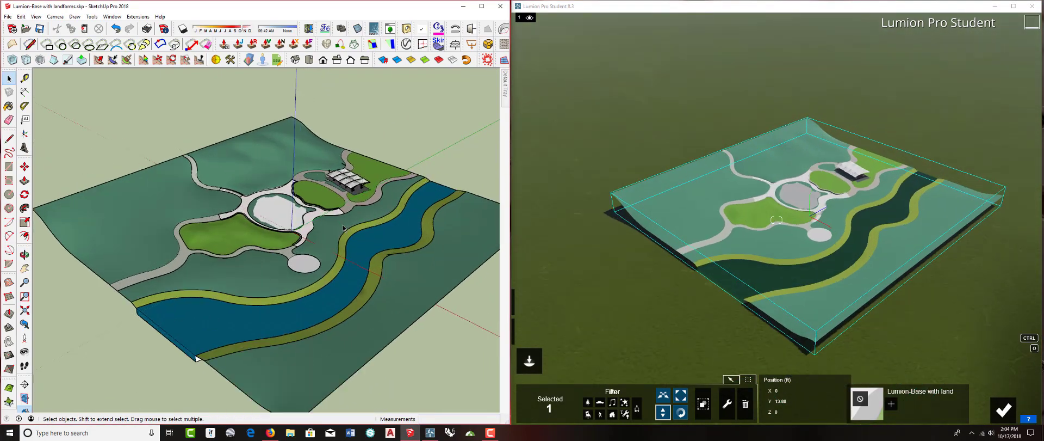
pyautogui.scroll(-3, 337, 223)
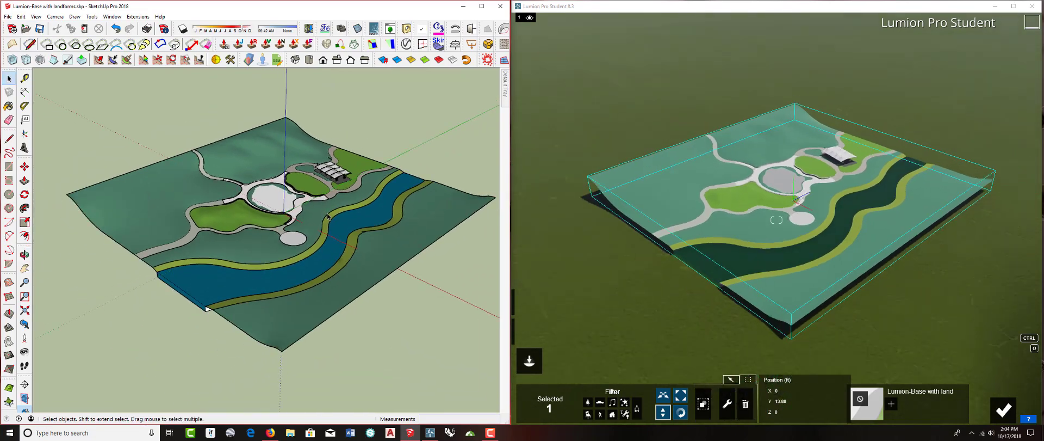
pyautogui.scroll(2, 294, 206)
pyautogui.scroll(-4, 288, 196)
pyautogui.scroll(5, 281, 183)
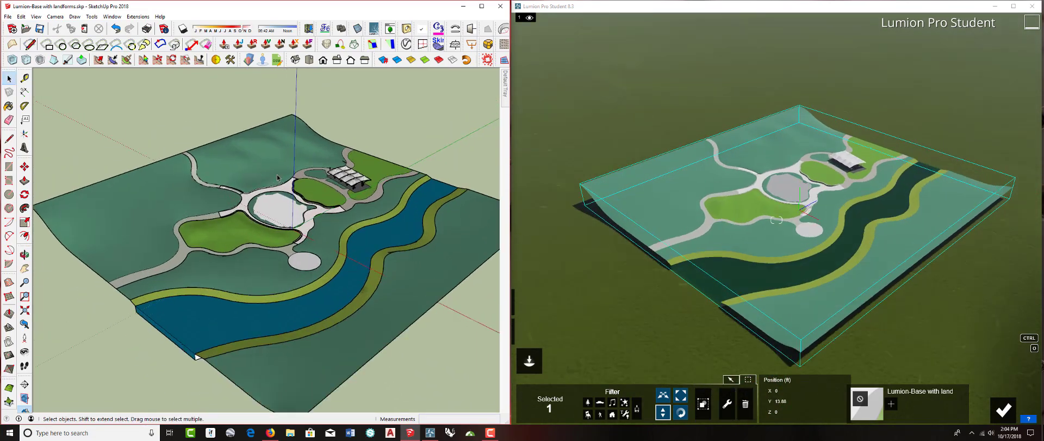
pyautogui.scroll(-4, 281, 184)
pyautogui.scroll(5, 283, 187)
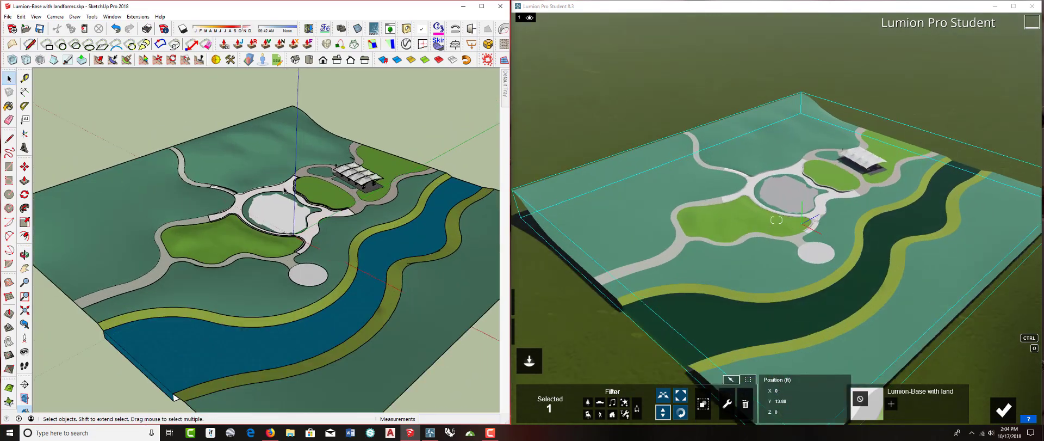
pyautogui.scroll(-2, 331, 185)
# Mark the imported Lumion-Base with landforms model as terrain in Lumion, using the On option that locks the model
pyautogui.click(595, 129)
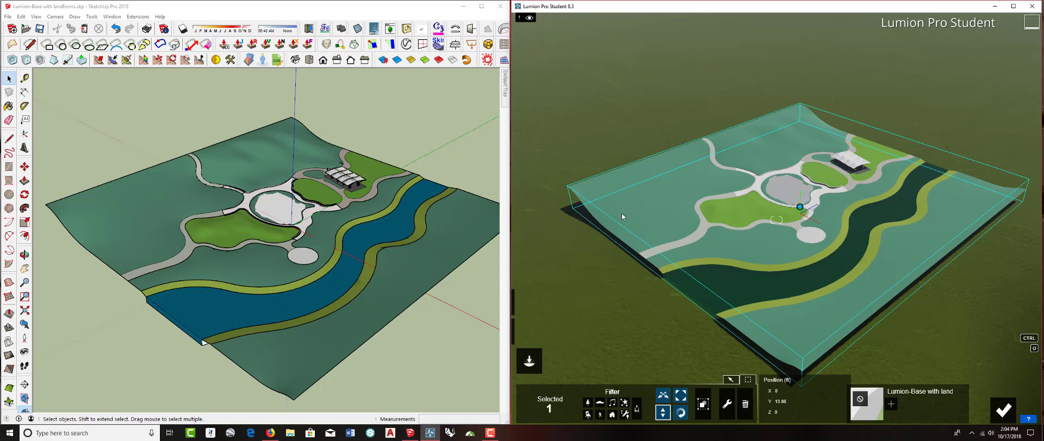
pyautogui.moveTo(529, 362)
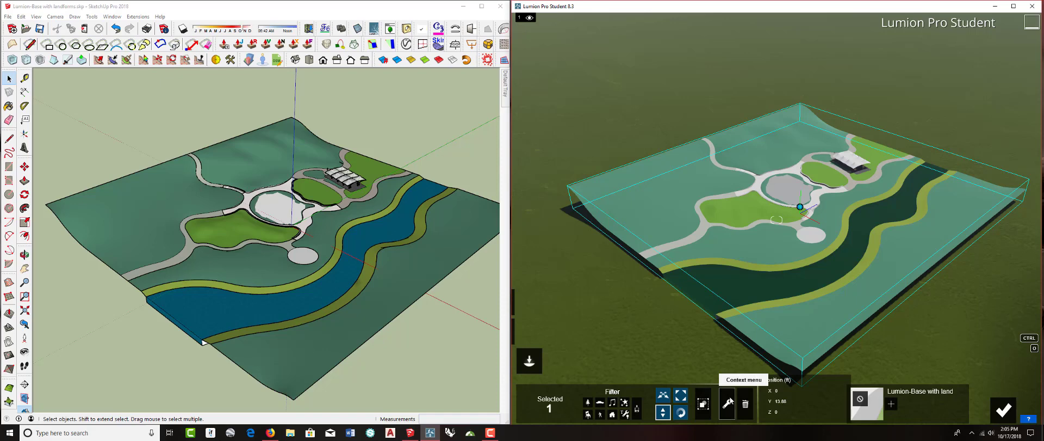
pyautogui.click(730, 401)
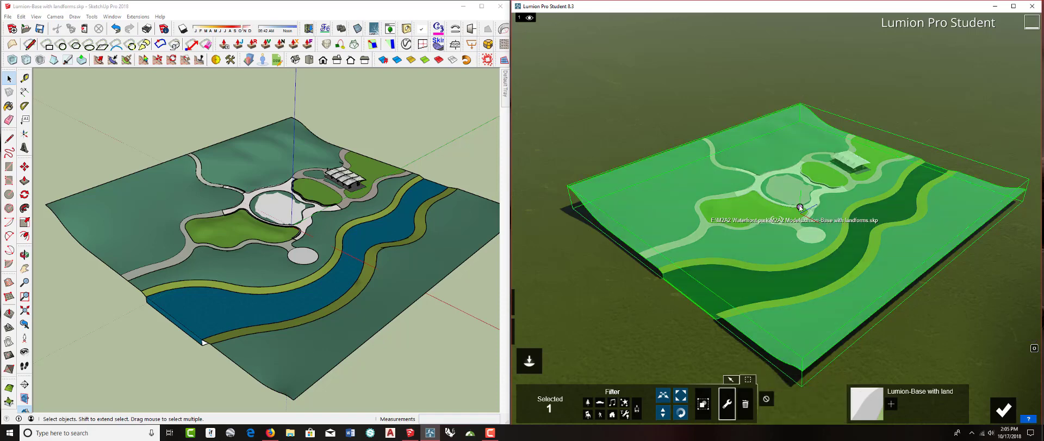
pyautogui.click(800, 206)
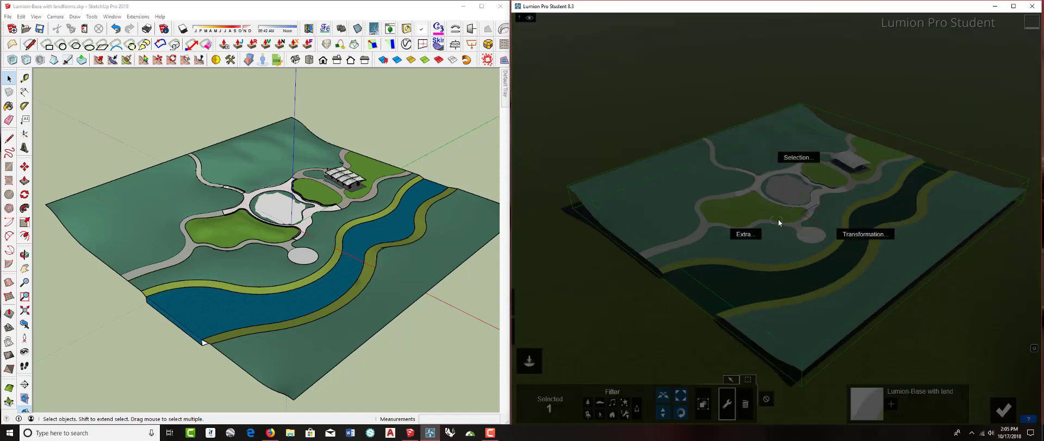
pyautogui.click(757, 235)
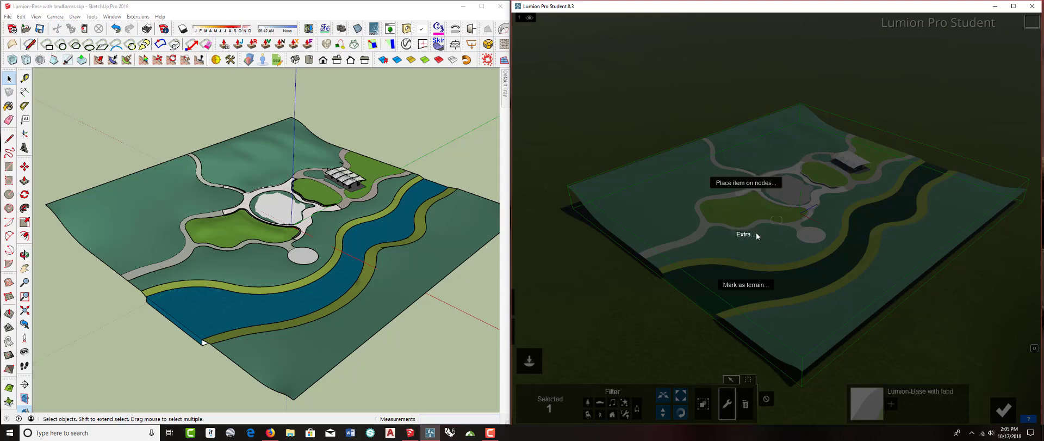
pyautogui.click(754, 285)
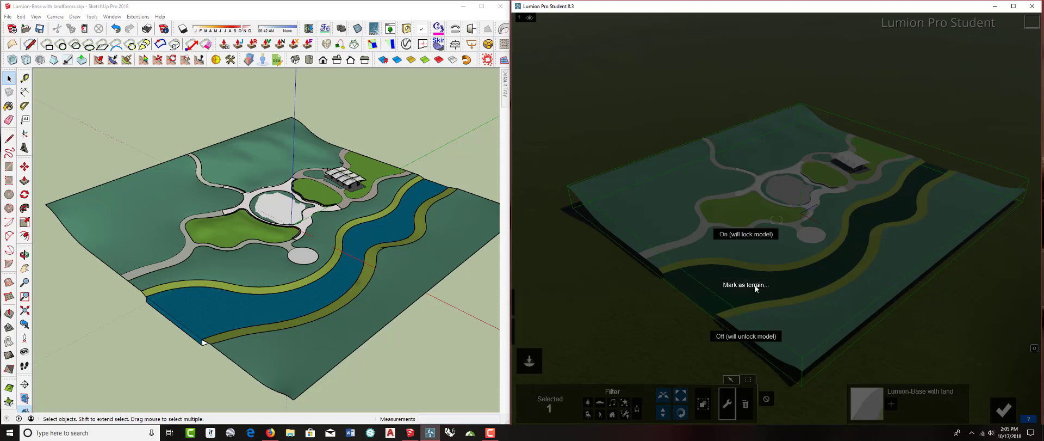
pyautogui.click(750, 235)
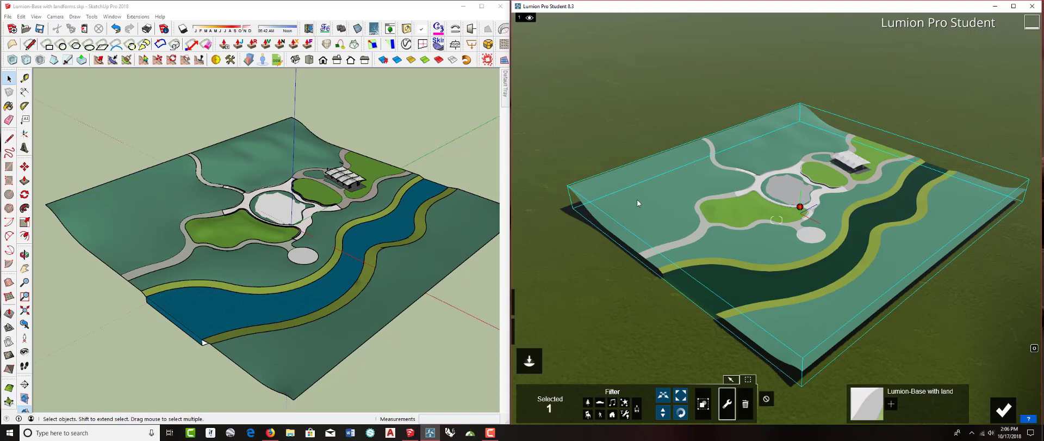
# In the Material Editor, replace the Vegetation_Ivy_Hedera surface of the surrounding terrain with the Leaves4 nature material
pyautogui.scroll(3, 262, 214)
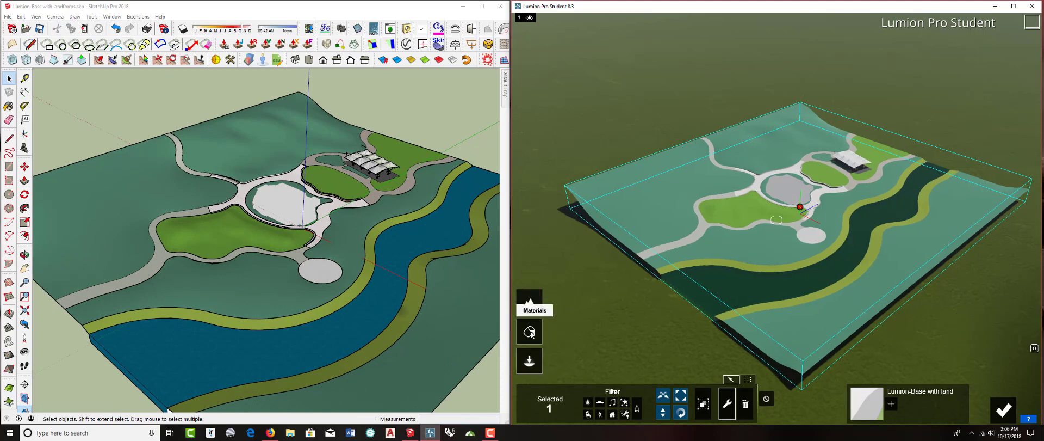
pyautogui.click(531, 331)
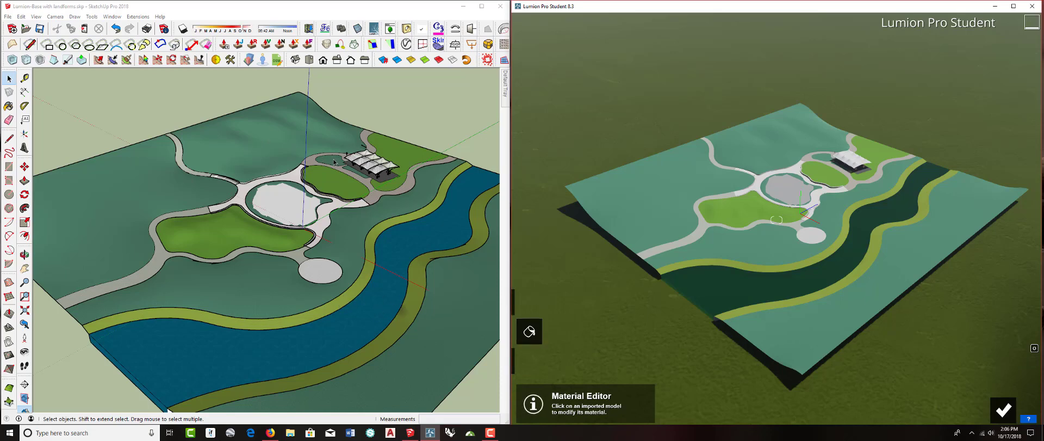
pyautogui.scroll(4, 334, 162)
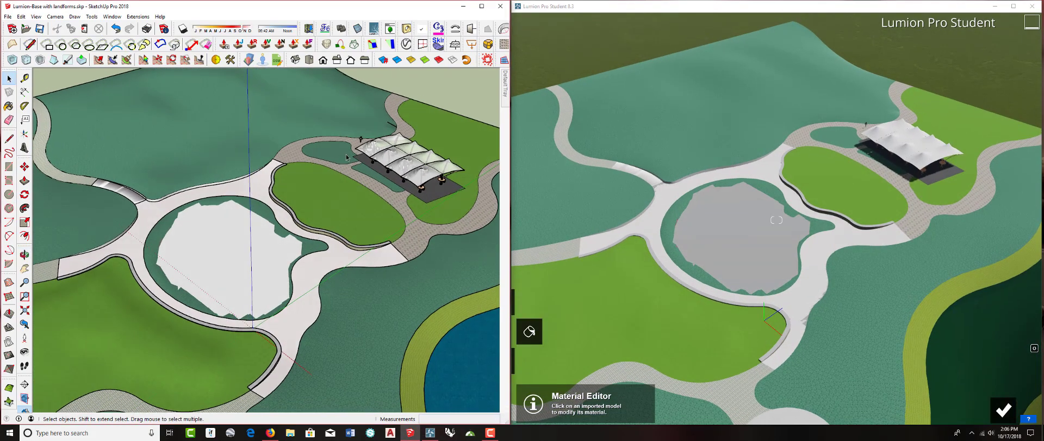
pyautogui.scroll(-2, 314, 147)
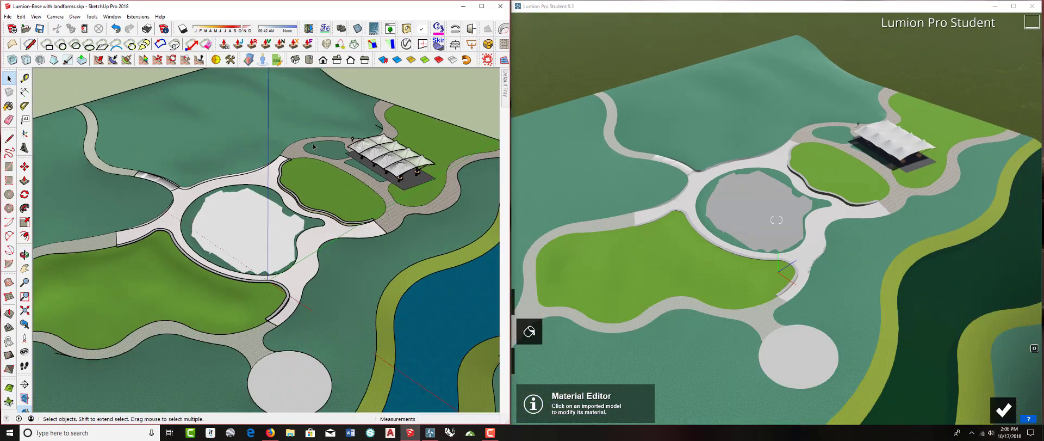
pyautogui.scroll(-3, 305, 145)
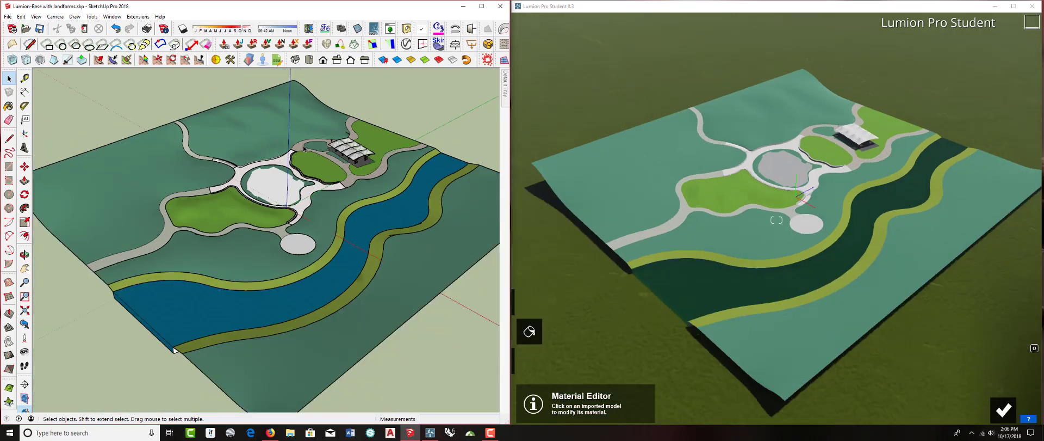
pyautogui.click(629, 182)
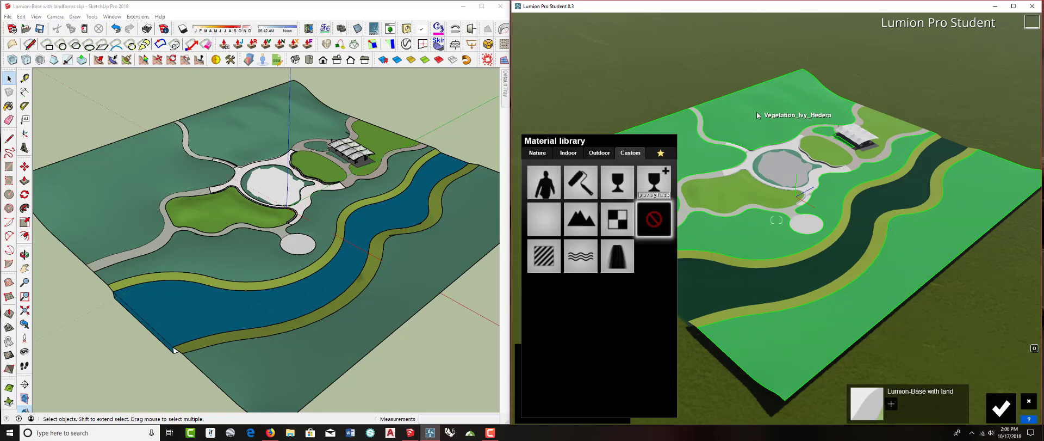
pyautogui.click(543, 154)
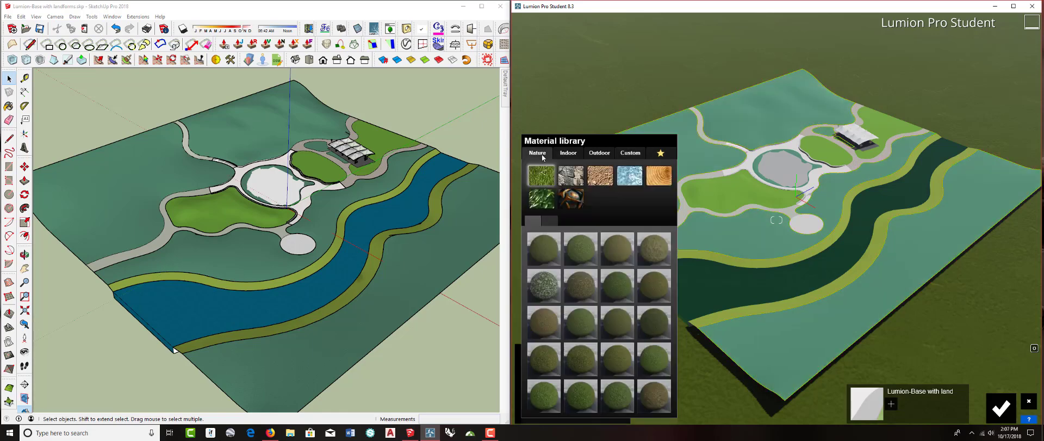
pyautogui.click(547, 200)
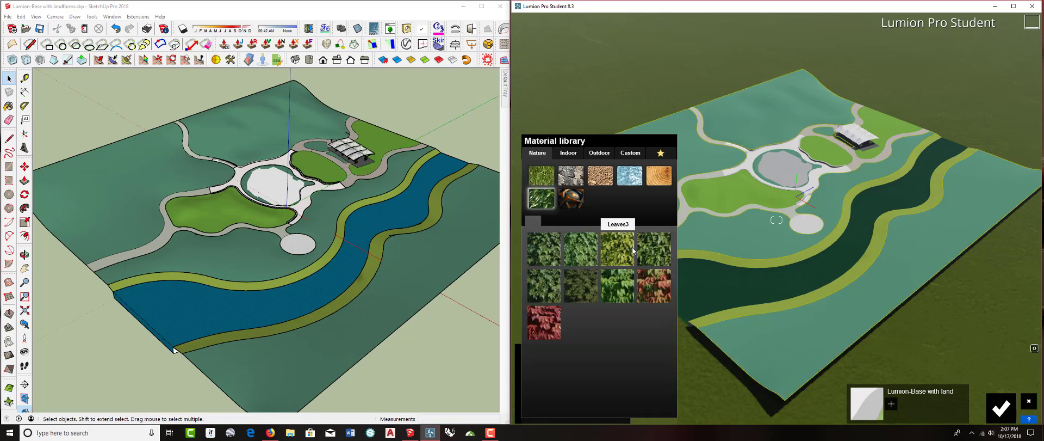
pyautogui.click(651, 252)
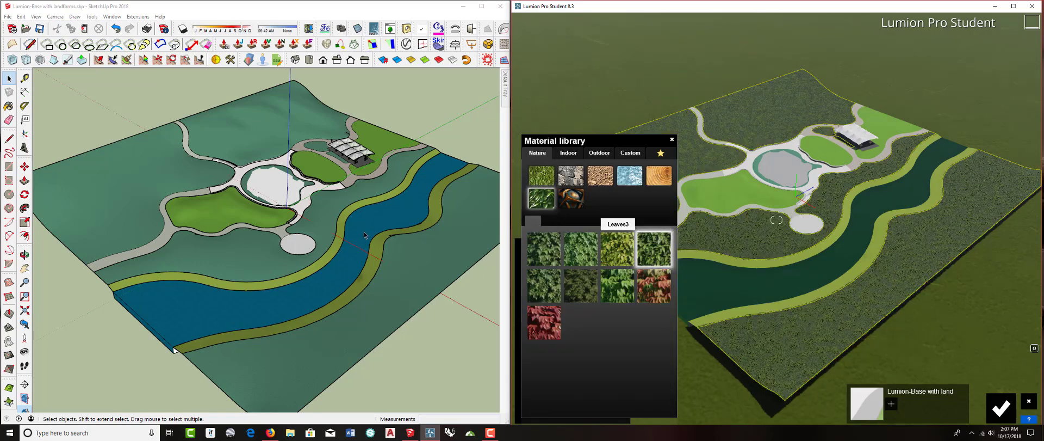
# Reduce the spread and increase the spread pattern offset of the Leaves4 material, judging it from close up on the hillside
pyautogui.scroll(6, 230, 172)
pyautogui.moveTo(230, 173)
pyautogui.mouseDown(button='middle')
pyautogui.moveTo(321, 103)
pyautogui.moveTo(116, 138)
pyautogui.moveTo(178, 169)
pyautogui.moveTo(221, 140)
pyautogui.moveTo(222, 149)
pyautogui.moveTo(332, 183)
pyautogui.mouseUp(button='middle')
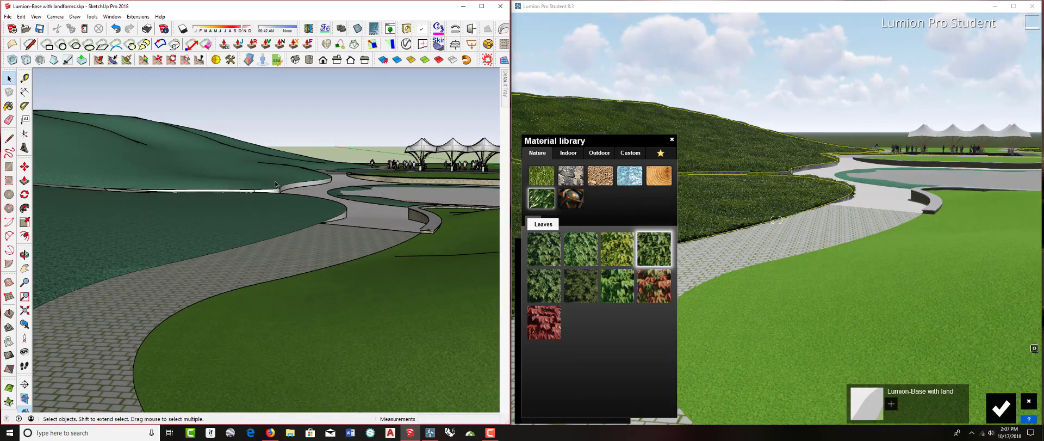
pyautogui.scroll(3, 244, 210)
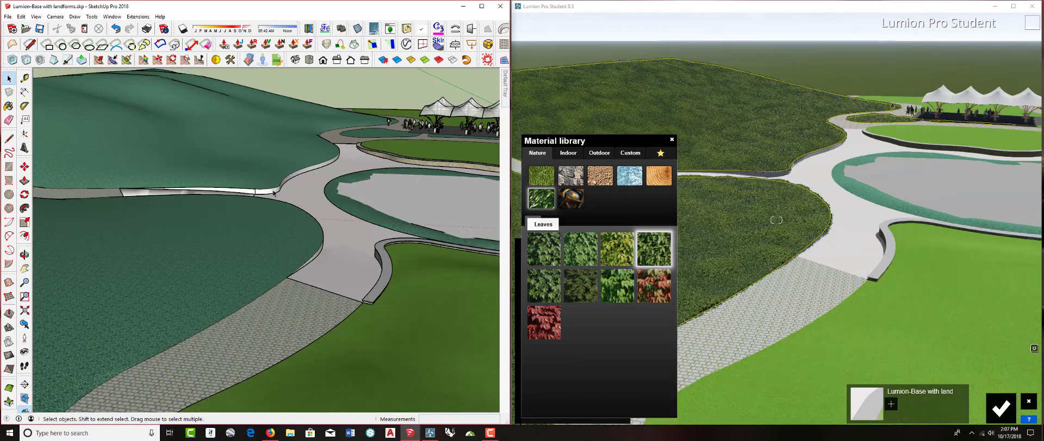
pyautogui.moveTo(264, 179); pyautogui.dragTo(274, 185, button='middle')
pyautogui.moveTo(274, 186); pyautogui.dragTo(285, 187)
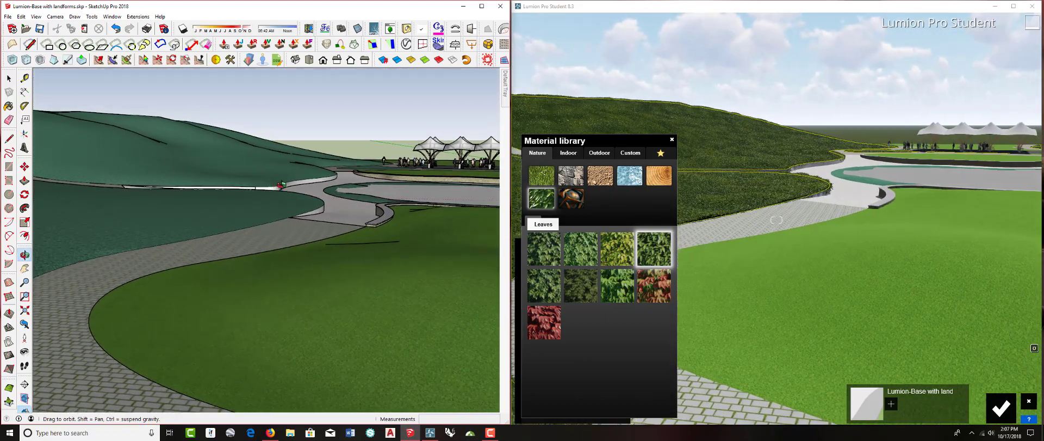
pyautogui.moveTo(285, 187); pyautogui.dragTo(295, 189, button='middle')
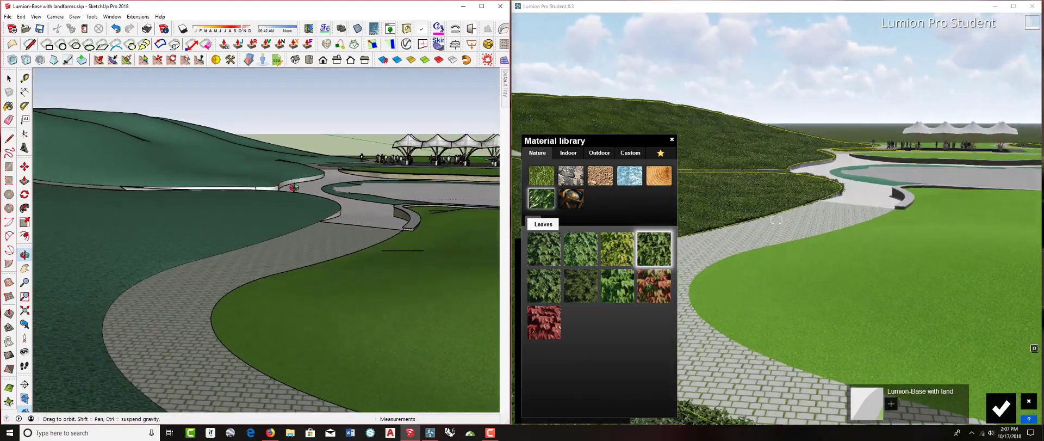
pyautogui.click(657, 247)
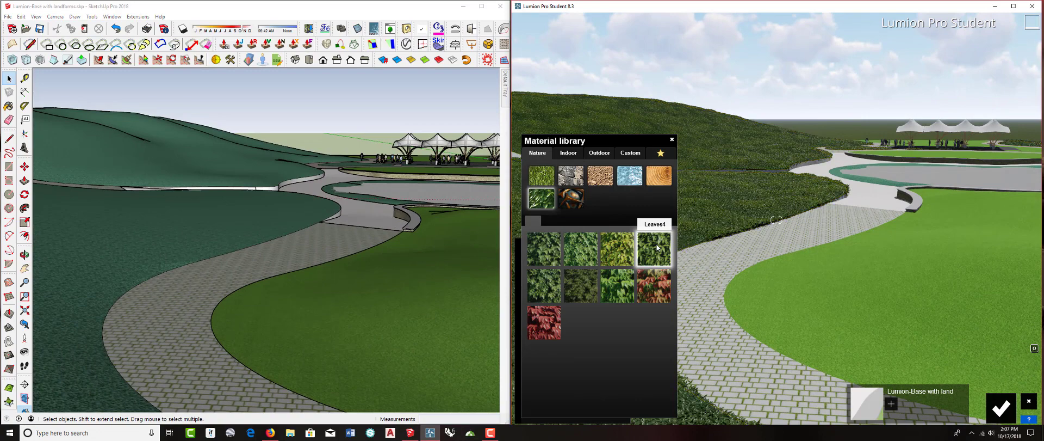
pyautogui.click(657, 246)
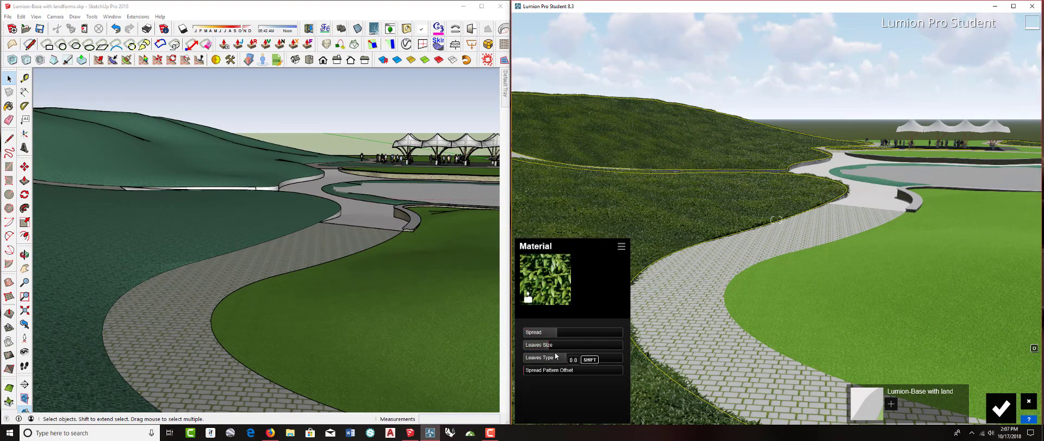
pyautogui.moveTo(556, 333); pyautogui.dragTo(565, 355)
pyautogui.click(546, 370)
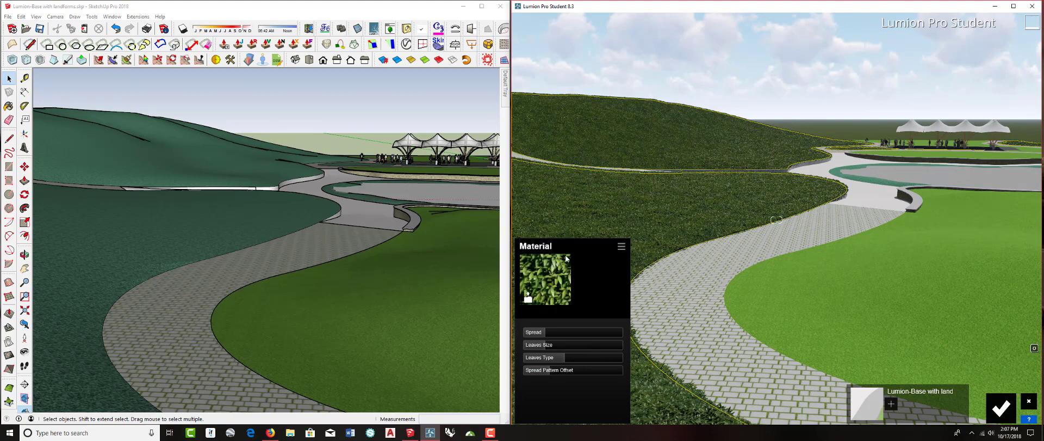
# Assign the custom Landscape material to the lawn beside the paver path and save the material changes
pyautogui.click(863, 274)
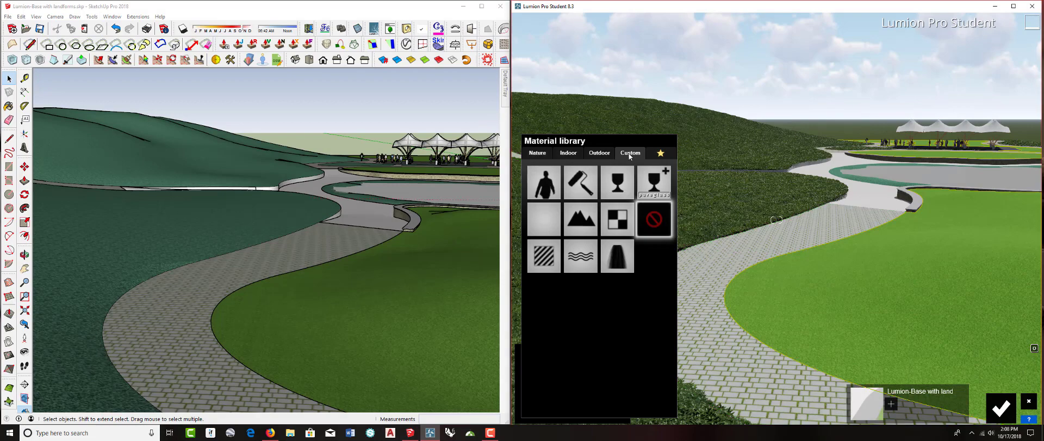
pyautogui.click(585, 217)
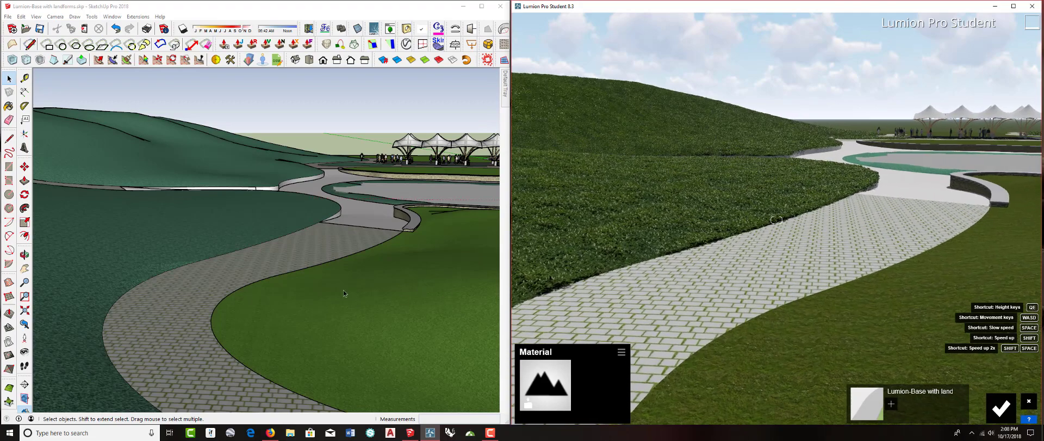
pyautogui.moveTo(435, 305)
pyautogui.mouseDown(button='middle')
pyautogui.moveTo(325, 266)
pyautogui.moveTo(378, 288)
pyautogui.mouseUp(button='middle')
pyautogui.scroll(3, 325, 266)
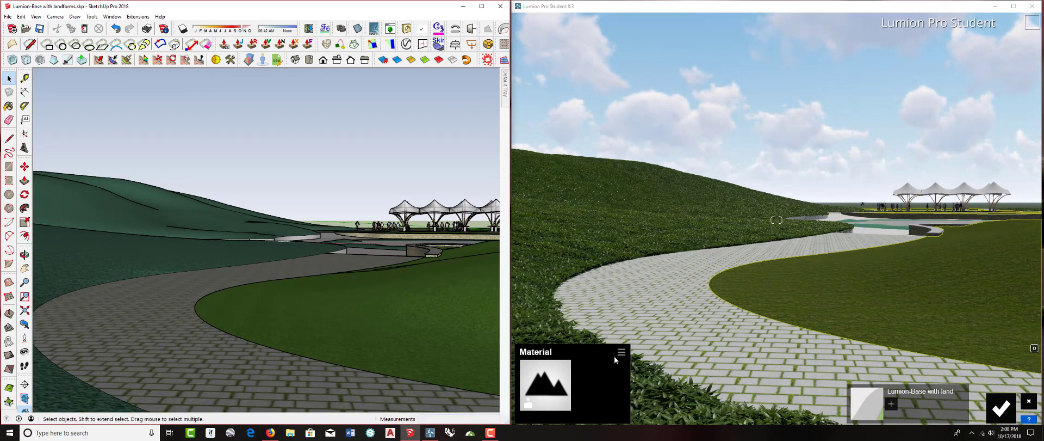
pyautogui.click(602, 365)
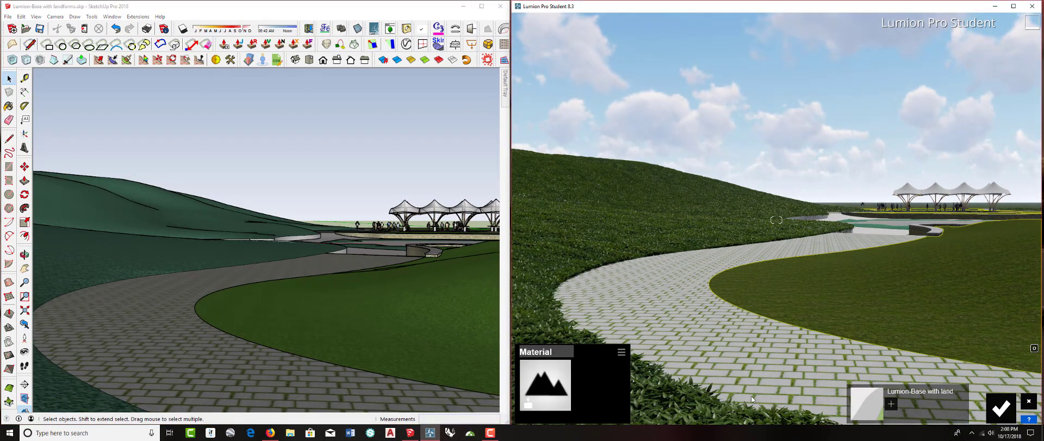
pyautogui.click(1000, 408)
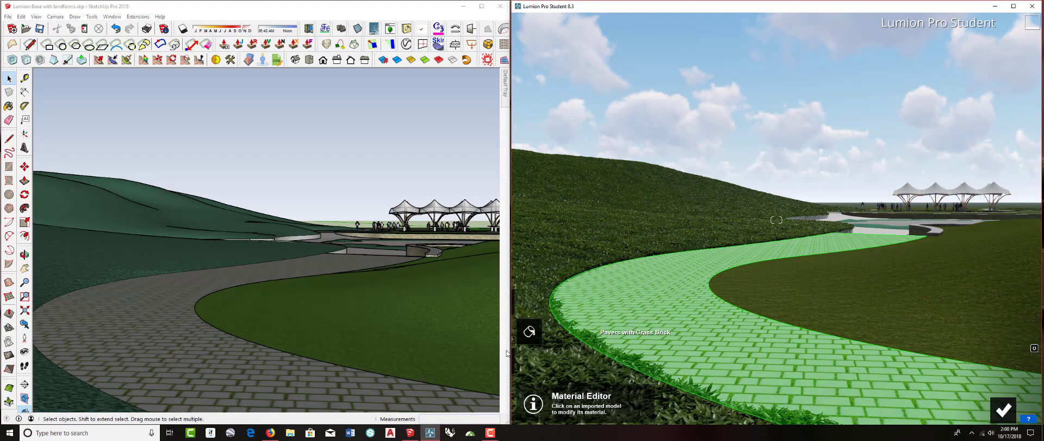
pyautogui.click(1003, 389)
# Open the landscape grass settings and switch on the 3D grass
pyautogui.click(530, 302)
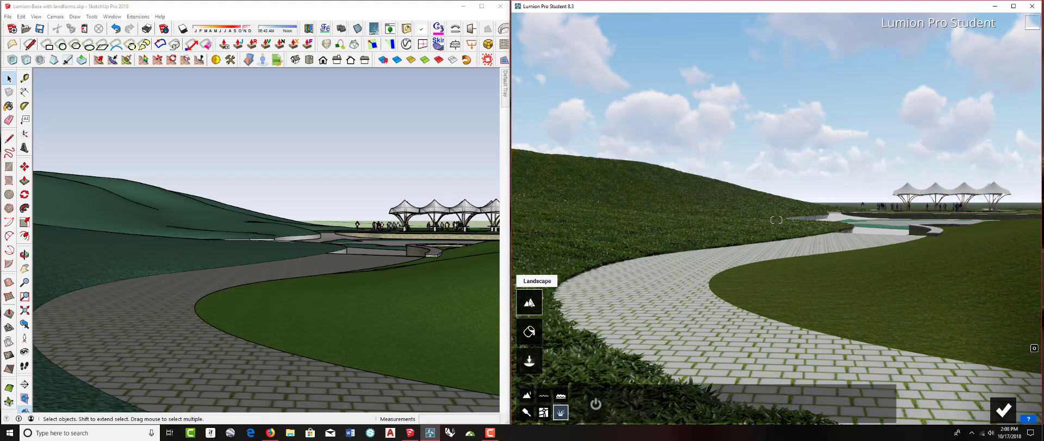
pyautogui.click(595, 403)
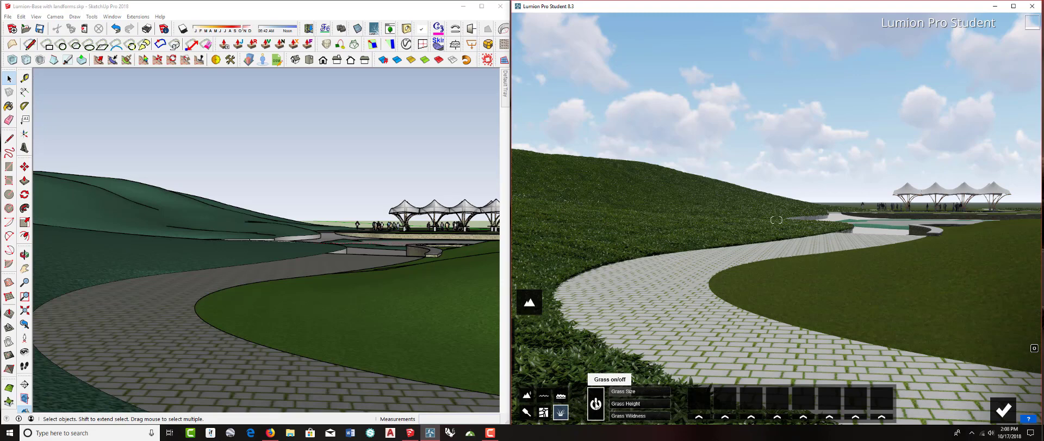
pyautogui.click(602, 403)
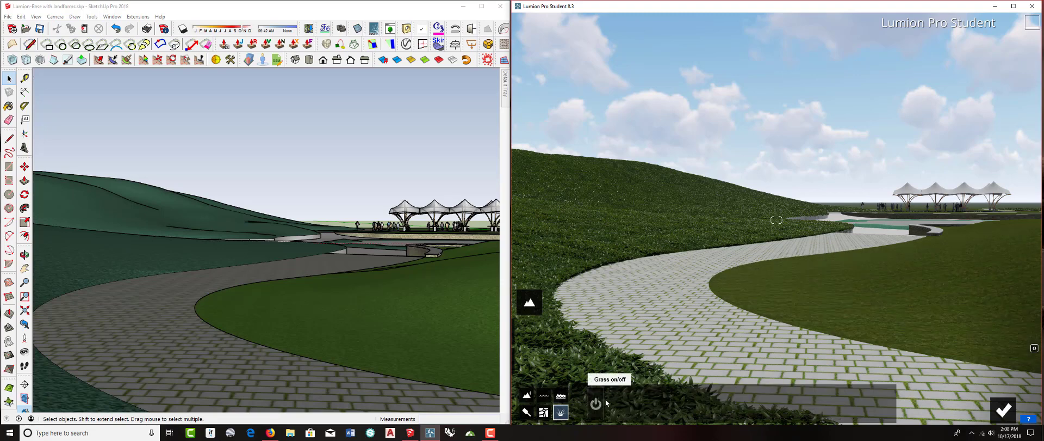
pyautogui.click(598, 403)
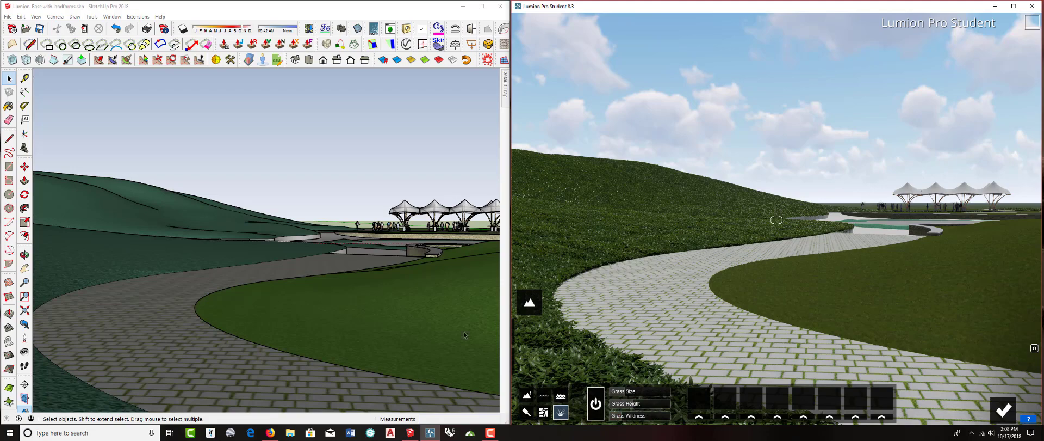
# Adjust the landscape grass size and raise the grass height to about 2.2, using a low view across the lawn
pyautogui.moveTo(326, 255)
pyautogui.mouseDown(button='middle')
pyautogui.moveTo(337, 306)
pyautogui.moveTo(311, 298)
pyautogui.mouseUp(button='middle')
pyautogui.press('space')
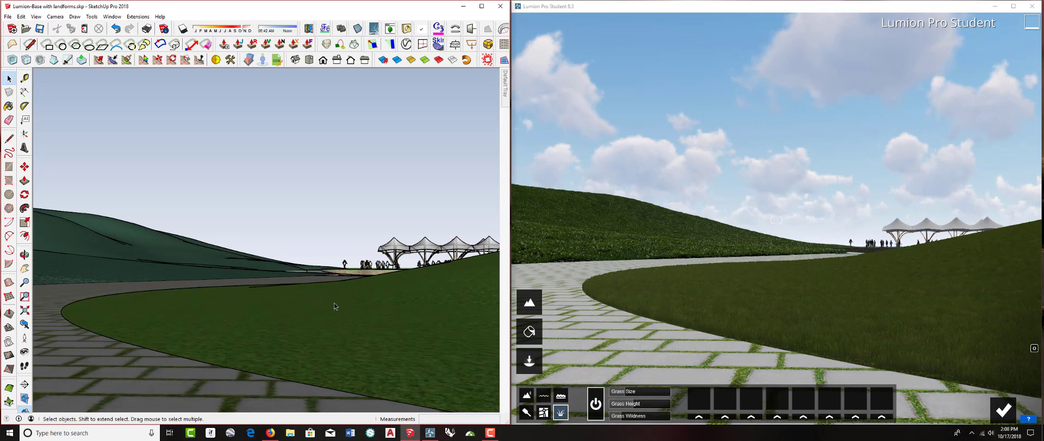
pyautogui.click(634, 392)
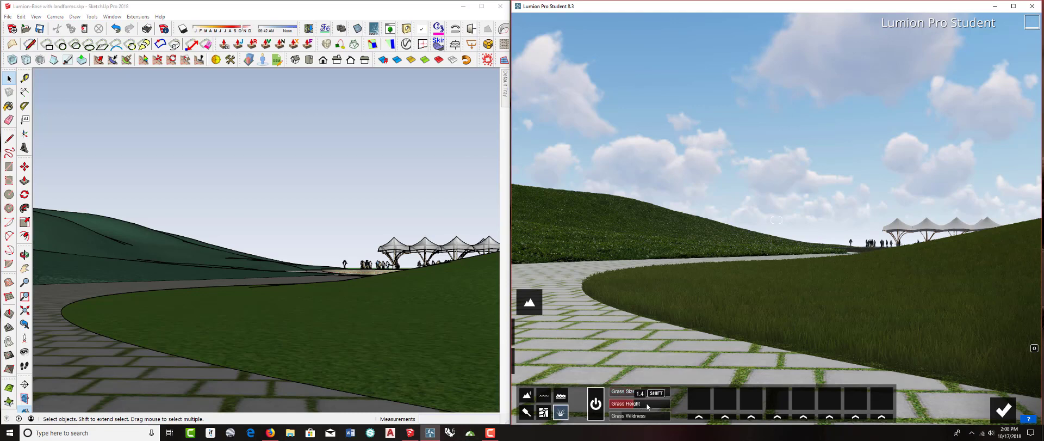
pyautogui.click(648, 405)
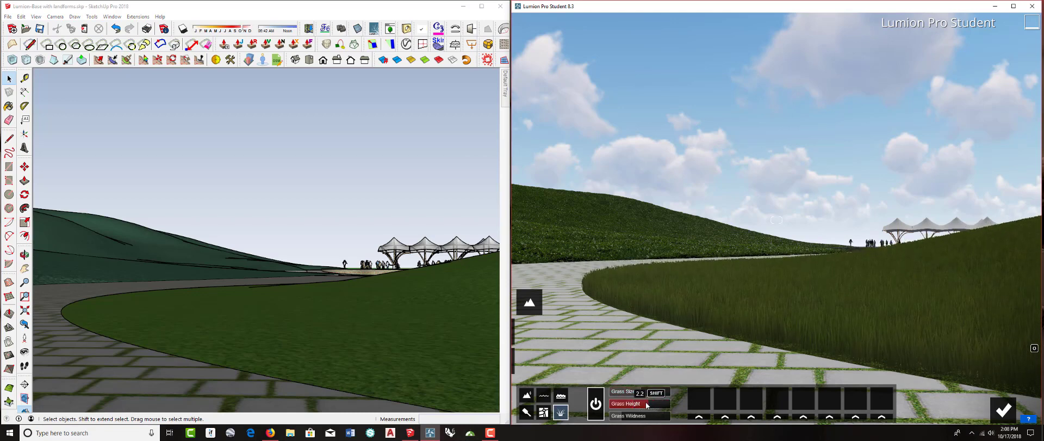
# Add a yellow flowering plant and a second yellow scatter item to the first two item slots of the landscape grass
pyautogui.click(645, 404)
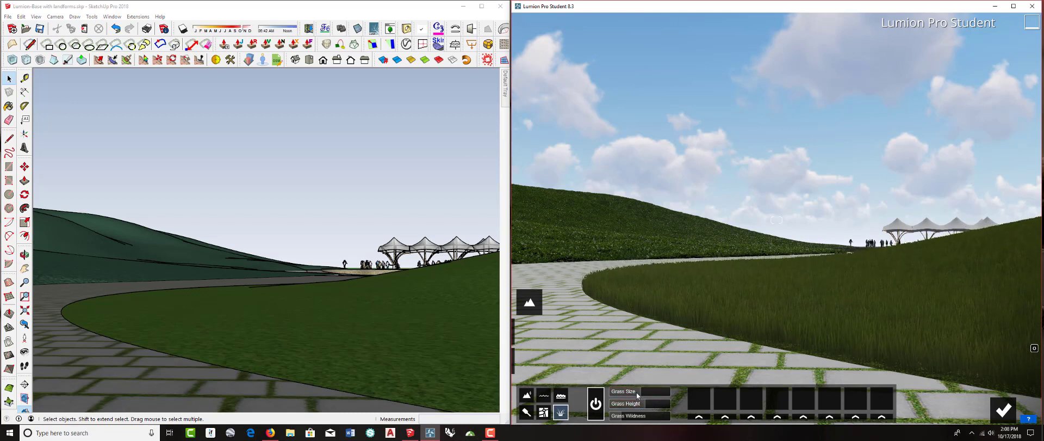
pyautogui.click(697, 400)
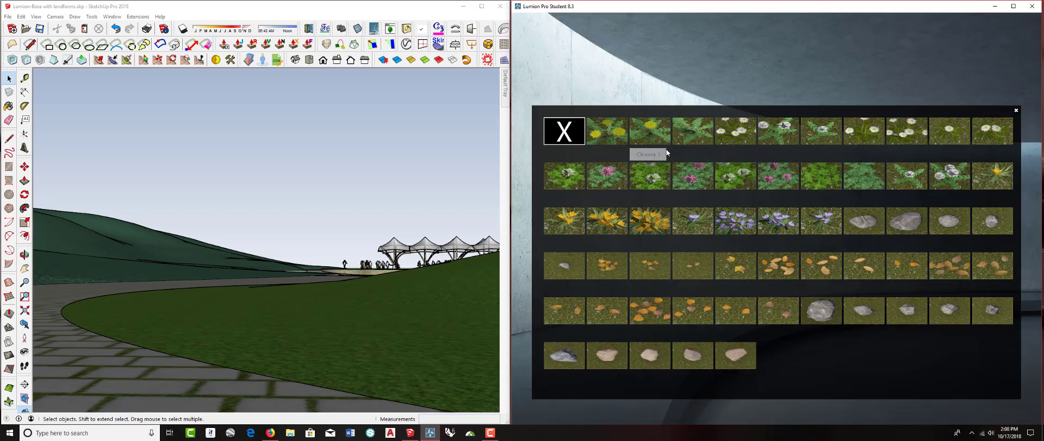
pyautogui.click(616, 135)
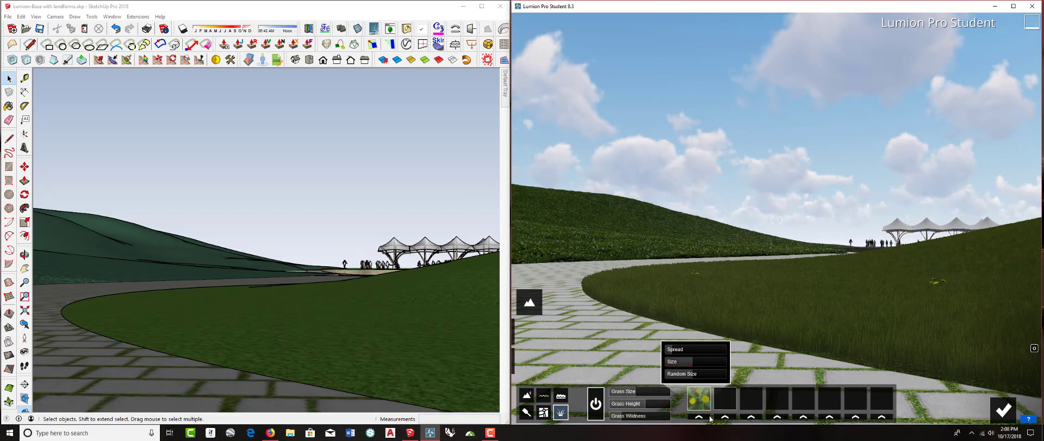
pyautogui.click(725, 399)
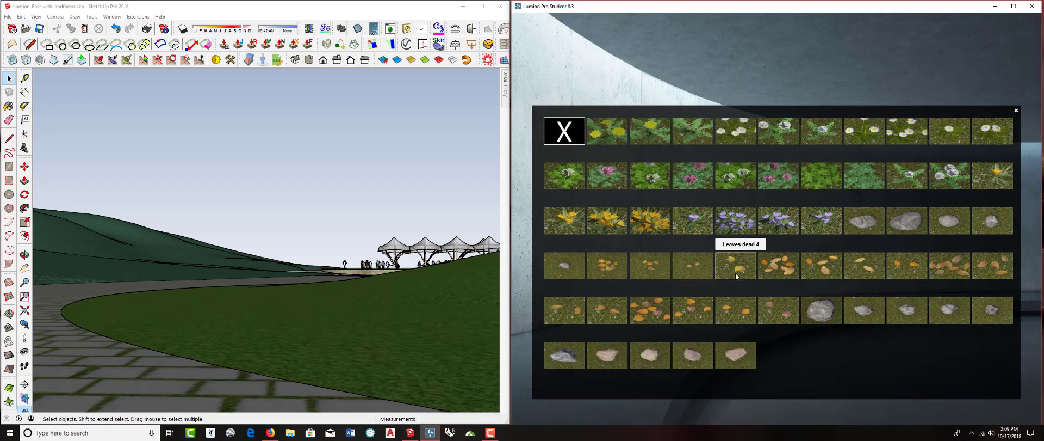
pyautogui.click(650, 220)
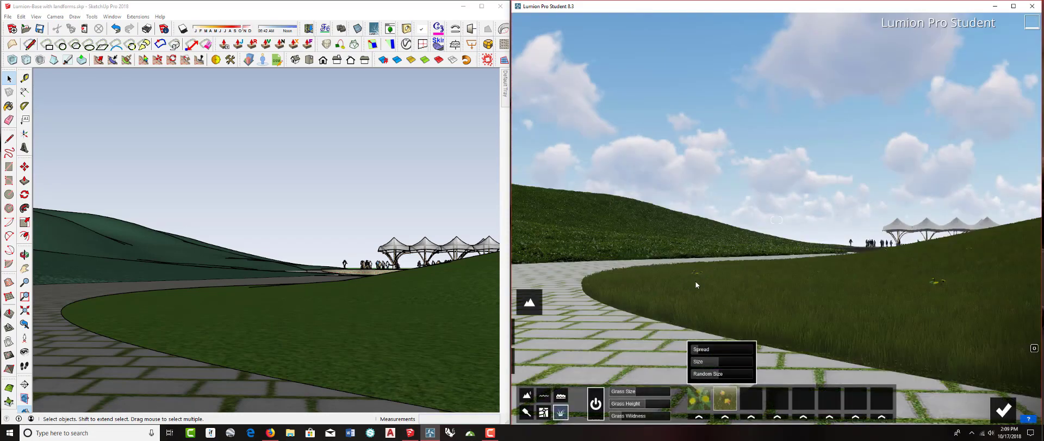
# Try Leaves8 on the planting ring around the pond, and apply the dark green leaves material to it instead
pyautogui.moveTo(359, 234)
pyautogui.mouseDown(button='middle')
pyautogui.moveTo(373, 267)
pyautogui.moveTo(359, 275)
pyautogui.moveTo(291, 230)
pyautogui.moveTo(305, 250)
pyautogui.moveTo(275, 243)
pyautogui.moveTo(282, 253)
pyautogui.mouseUp(button='middle')
pyautogui.scroll(2, 450, 254)
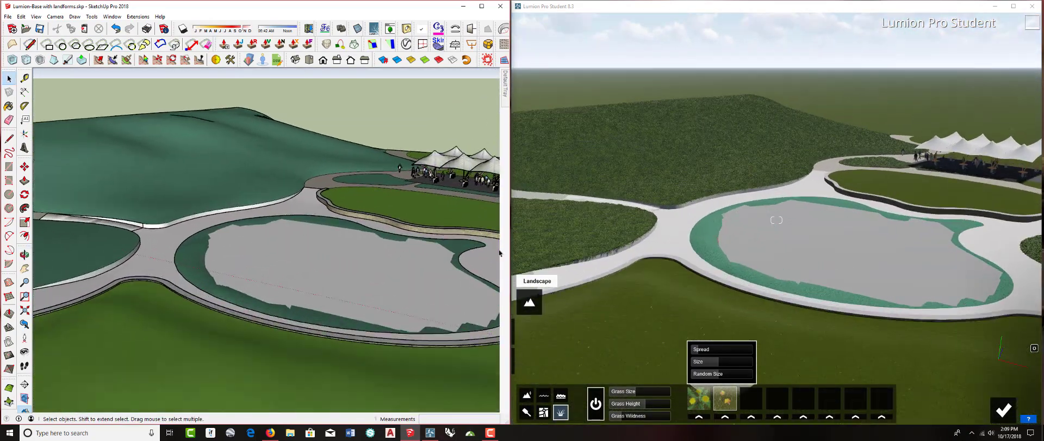
pyautogui.click(706, 238)
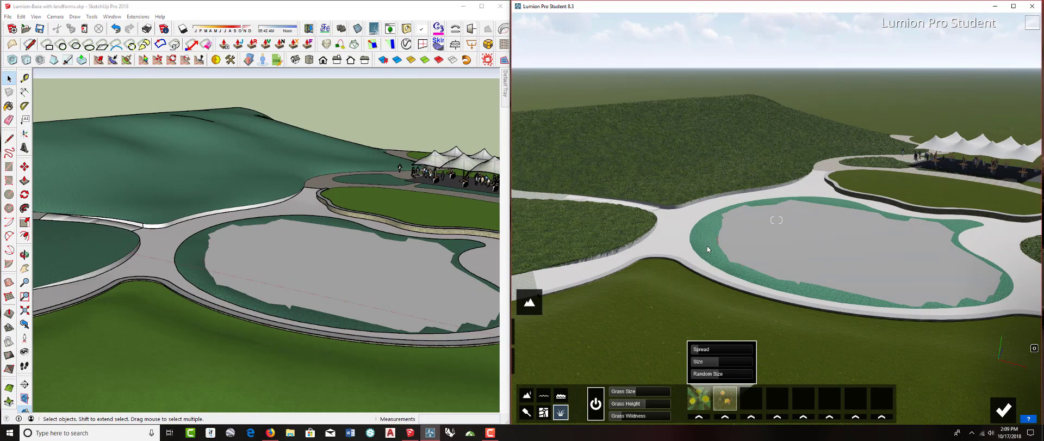
pyautogui.moveTo(530, 302)
pyautogui.click(530, 334)
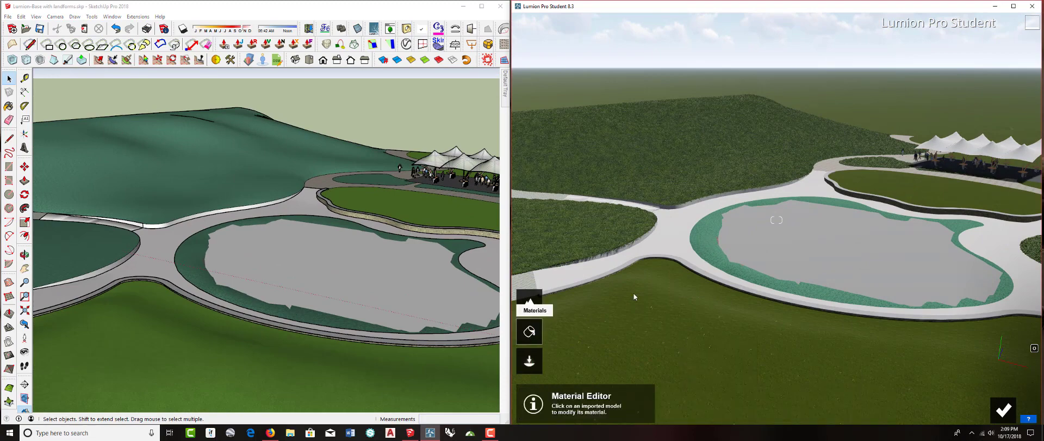
pyautogui.click(707, 244)
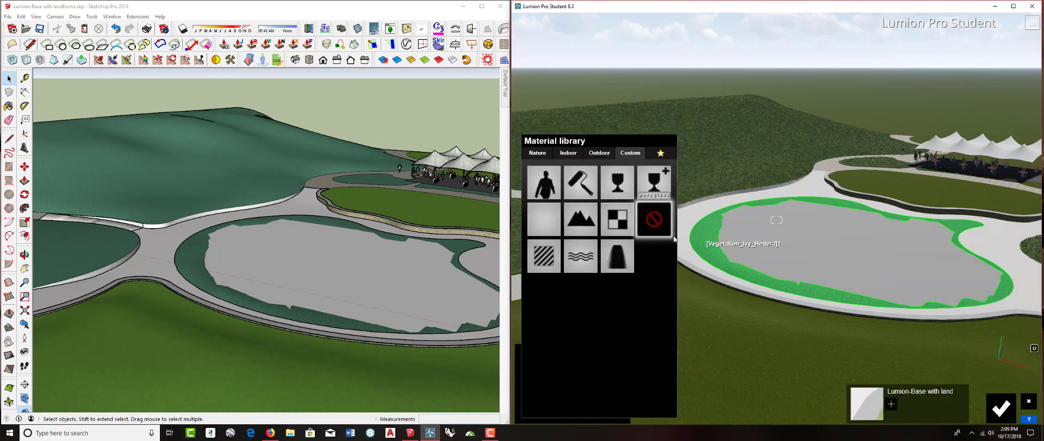
pyautogui.click(544, 156)
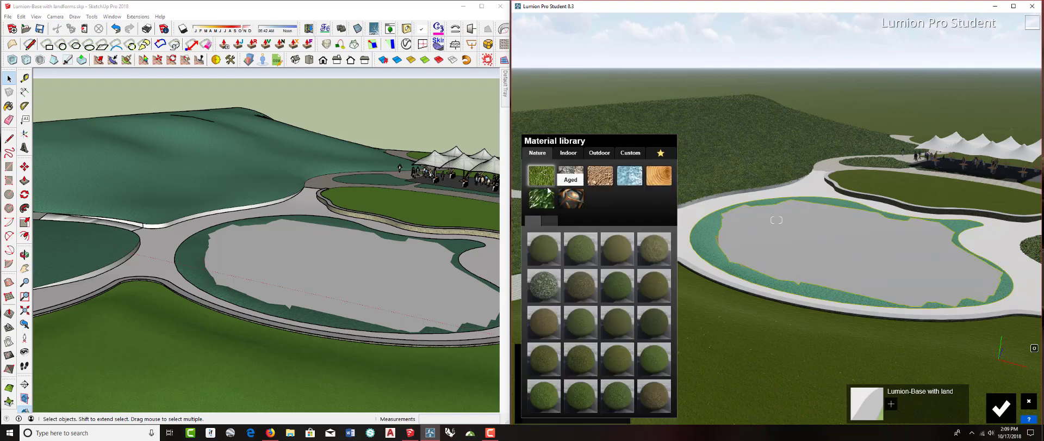
pyautogui.click(542, 199)
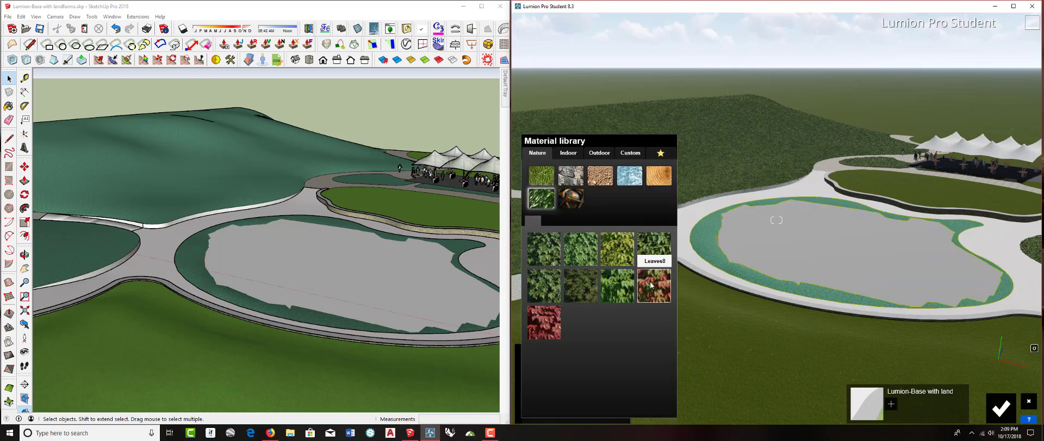
pyautogui.click(652, 285)
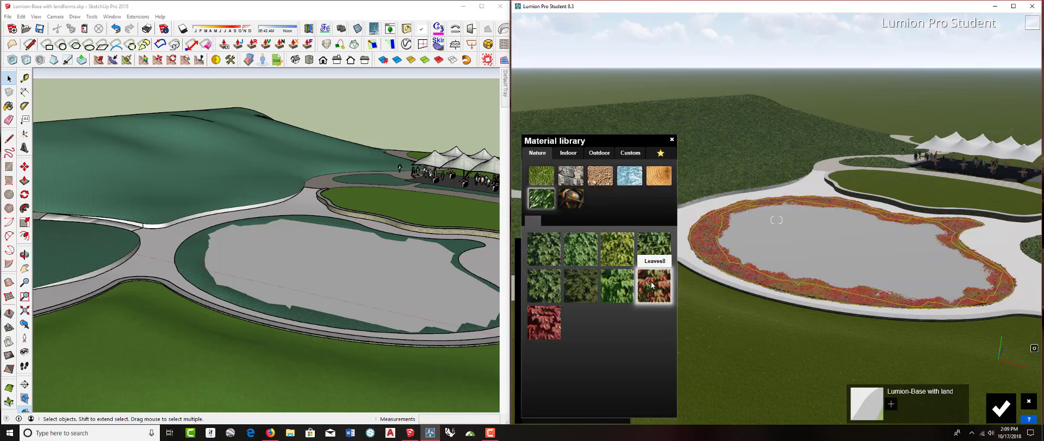
pyautogui.click(591, 284)
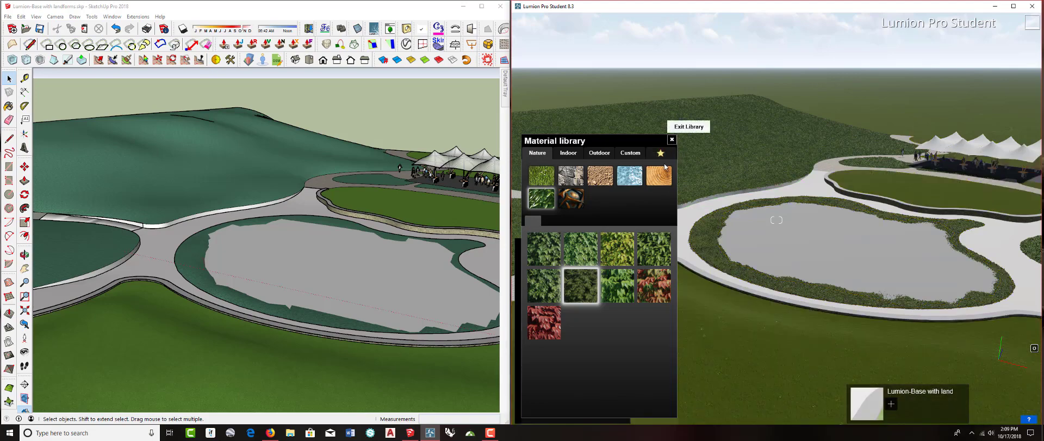
pyautogui.click(672, 139)
# Replace the Pavers with Grass Brick surface of the curving path with a beige-brown stone paver material from the outdoor bricks
pyautogui.moveTo(380, 239)
pyautogui.mouseDown(button='middle')
pyautogui.moveTo(355, 234)
pyautogui.moveTo(291, 278)
pyautogui.mouseUp(button='middle')
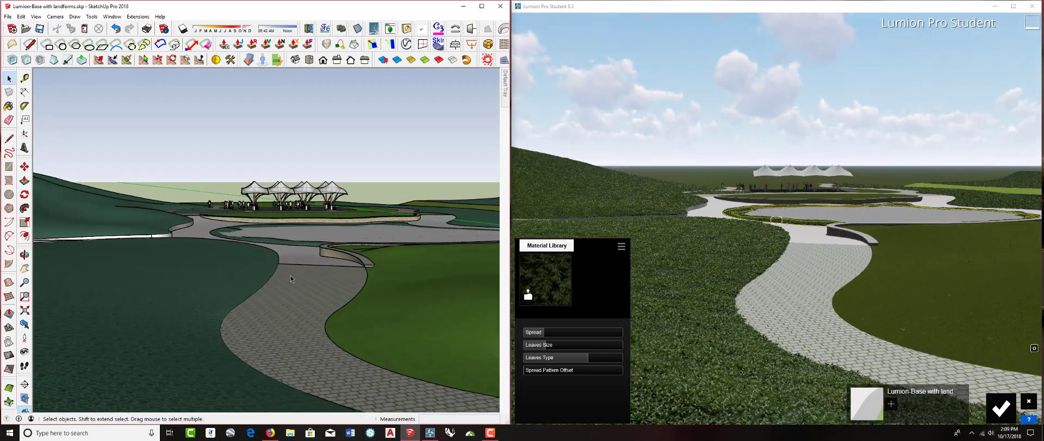
pyautogui.scroll(5, 291, 277)
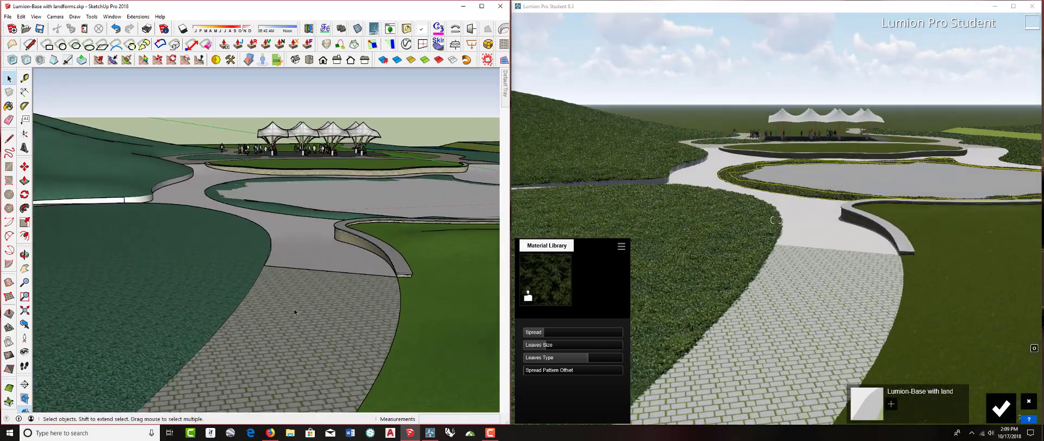
pyautogui.scroll(2, 293, 310)
pyautogui.click(808, 292)
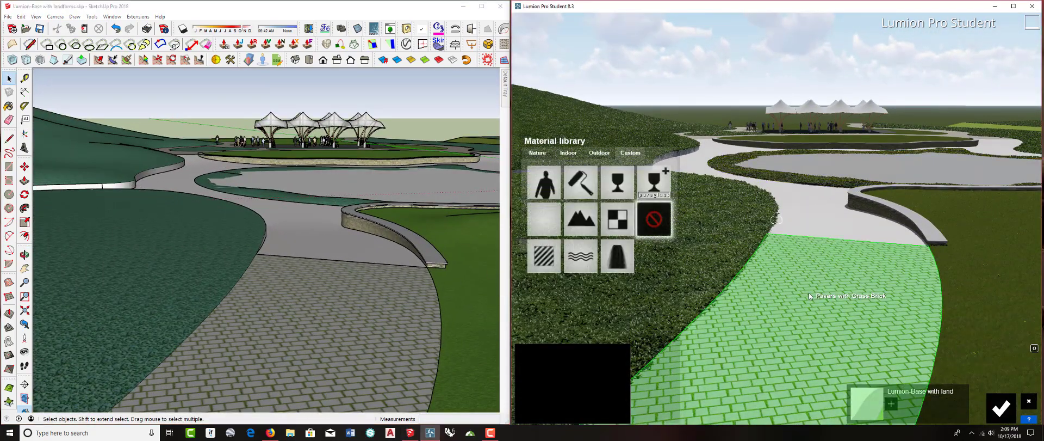
pyautogui.click(599, 153)
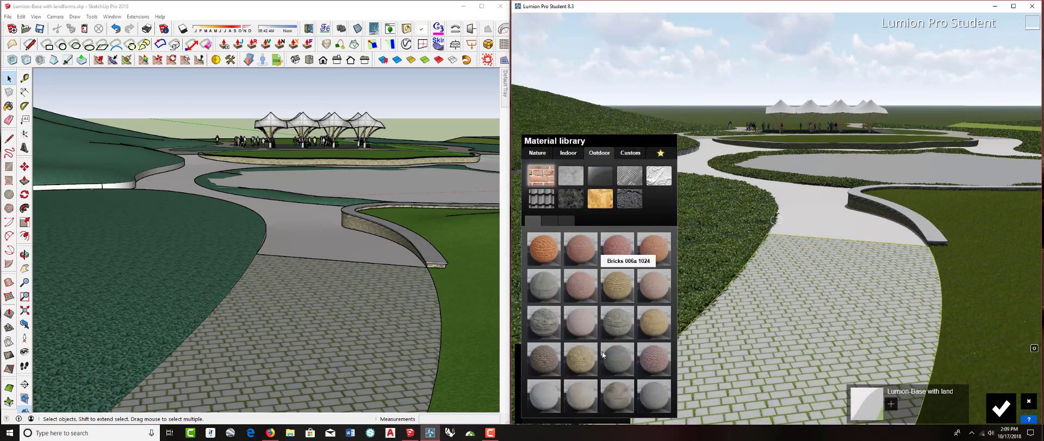
pyautogui.click(622, 394)
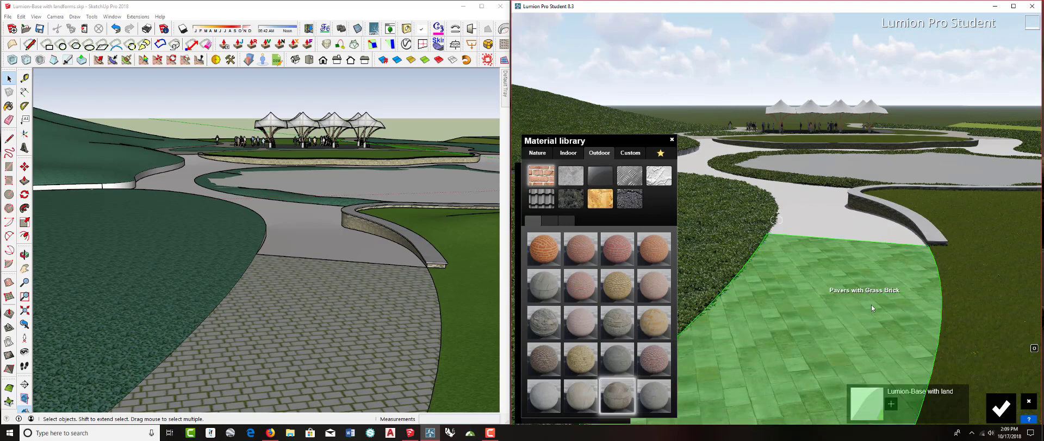
# Fine-tune the path's paver material: adjust the scale, set relief and reflectivity to about 0.5 and lower the gloss
pyautogui.click(622, 392)
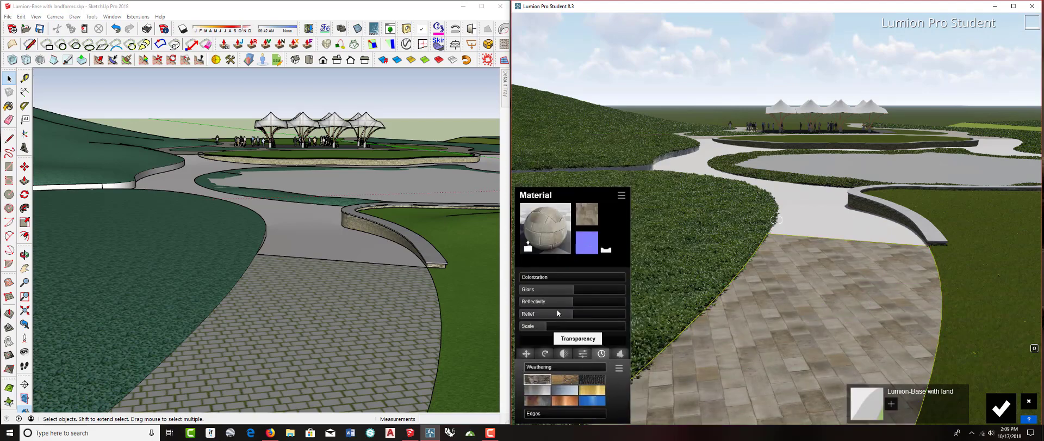
pyautogui.moveTo(542, 325); pyautogui.dragTo(548, 318)
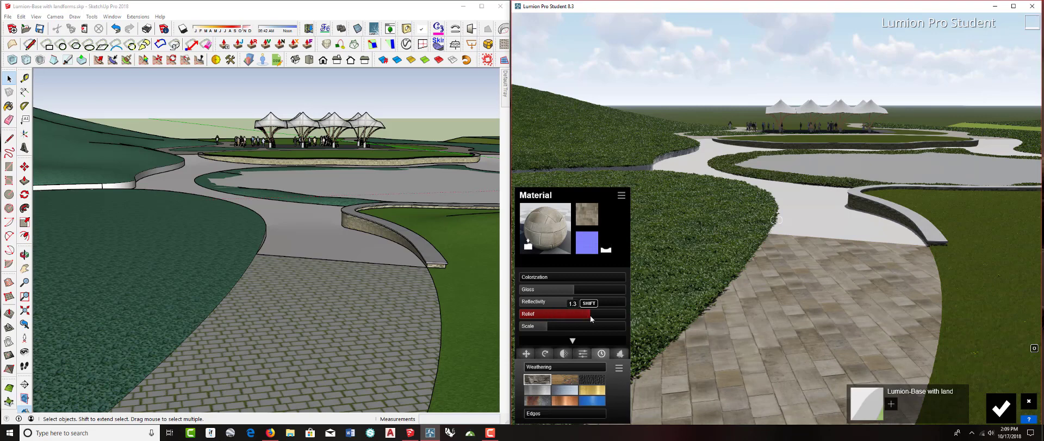
pyautogui.moveTo(568, 319); pyautogui.dragTo(549, 320)
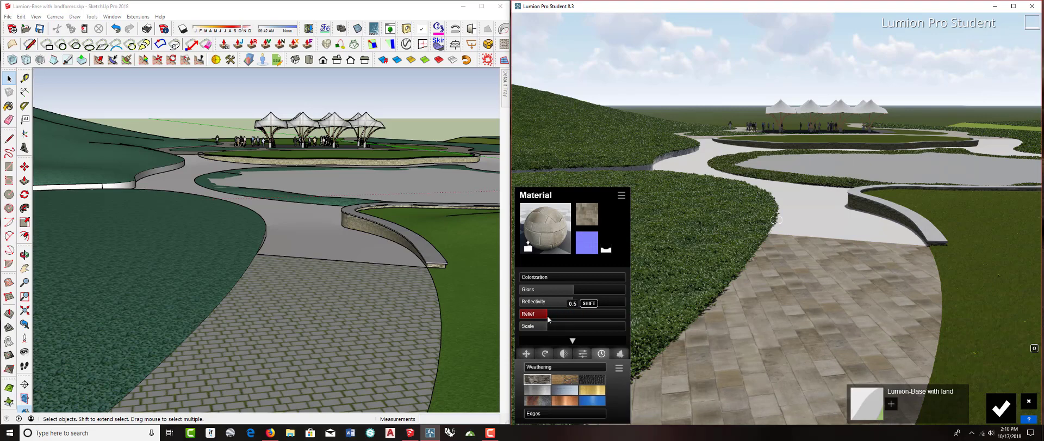
pyautogui.click(555, 305)
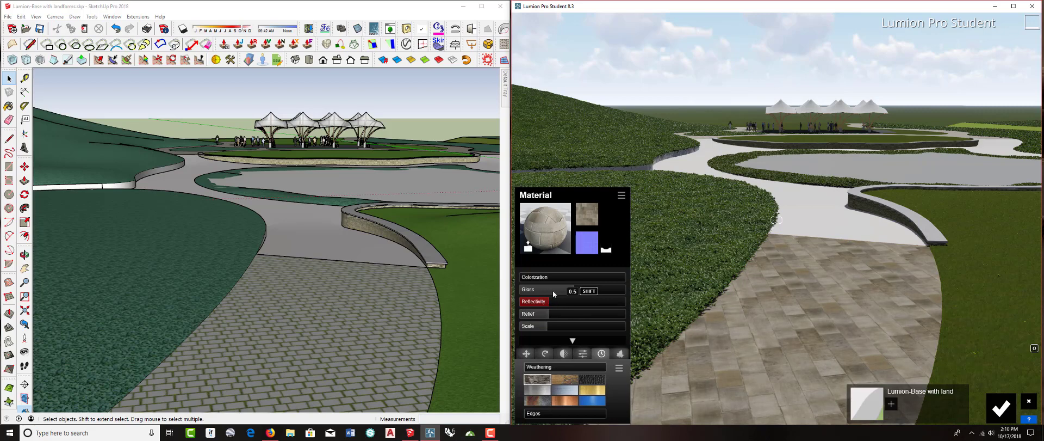
# Set the path material's weathering to about 0.4 and raise its edges value above 0.3
pyautogui.click(555, 367)
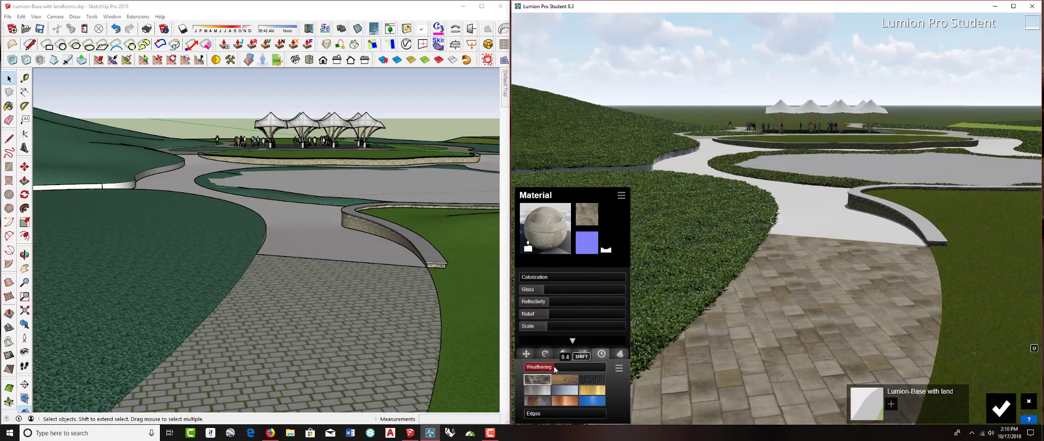
pyautogui.click(548, 415)
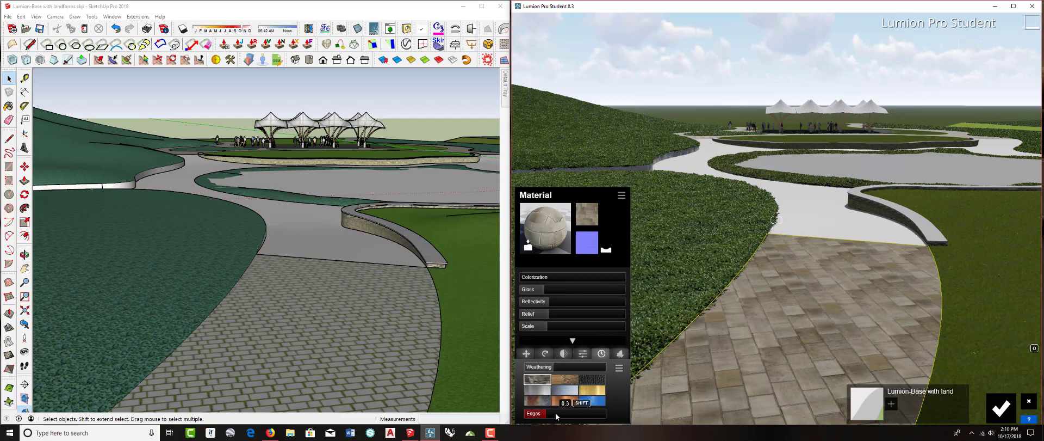
pyautogui.moveTo(557, 416); pyautogui.dragTo(562, 417)
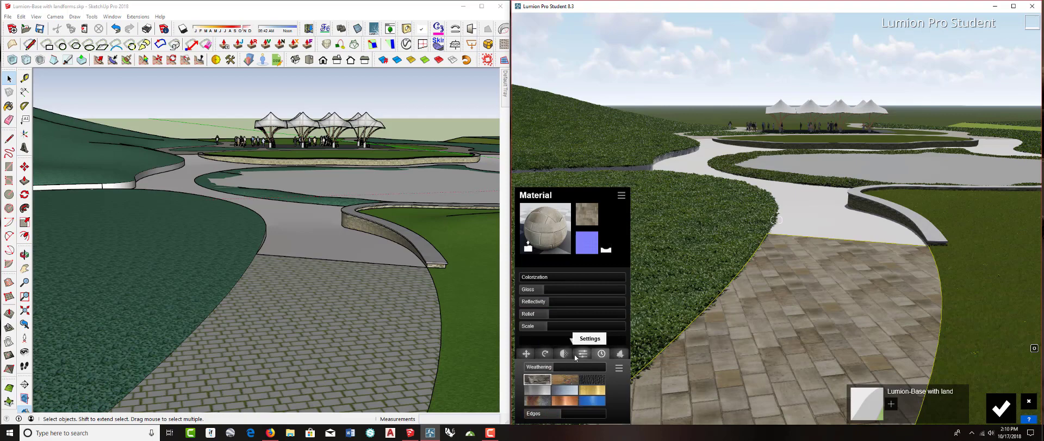
# Rotate the path's paver pattern by increasing the heading in its orientation settings
pyautogui.click(546, 353)
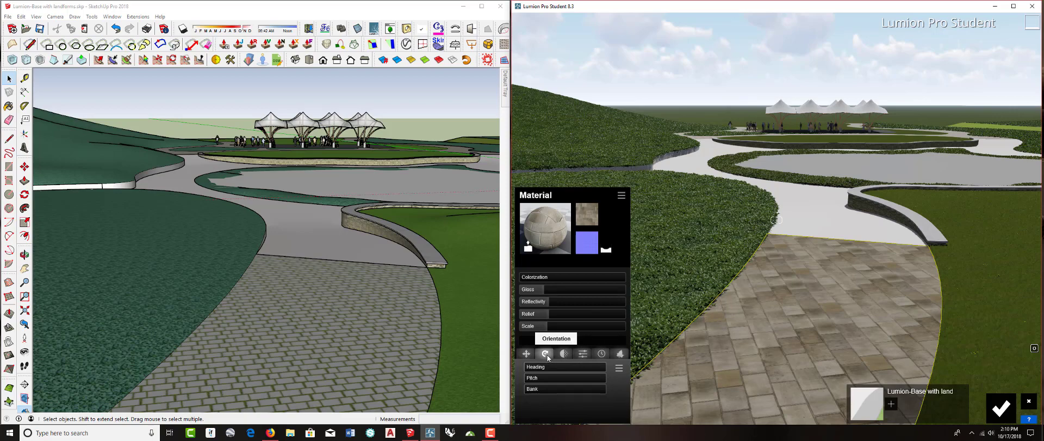
pyautogui.moveTo(542, 370)
pyautogui.mouseDown()
pyautogui.moveTo(569, 369)
pyautogui.moveTo(516, 374)
pyautogui.moveTo(553, 371)
pyautogui.mouseUp()
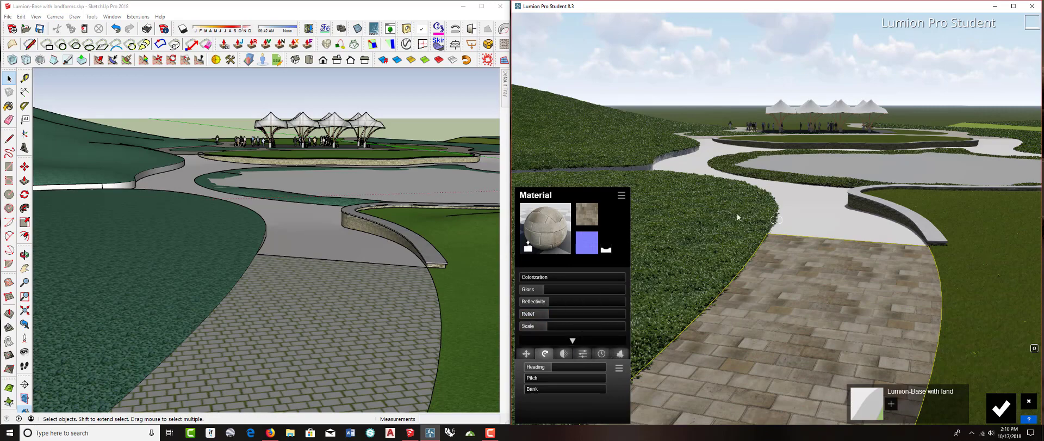
# Try Polii Bricks 14 01 3072 on the plain walkway around the pond, and apply Bricks 020 1024x512 to it instead
pyautogui.click(820, 218)
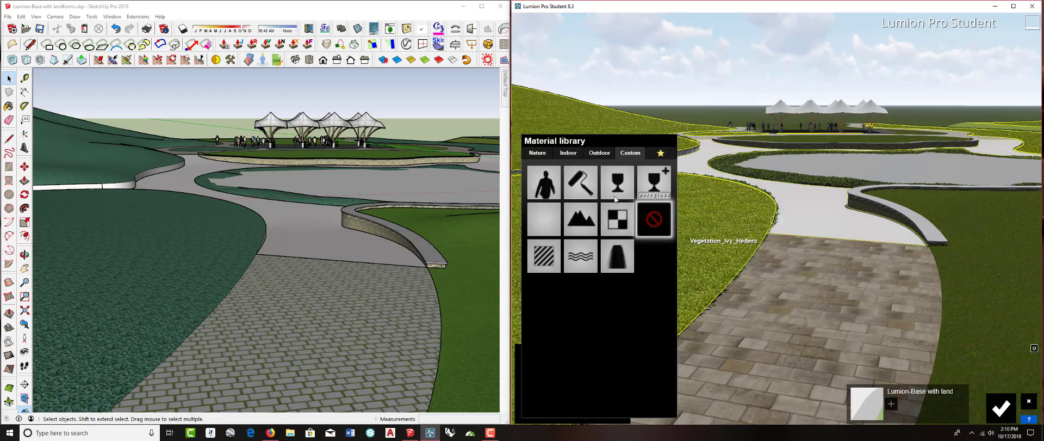
pyautogui.click(599, 153)
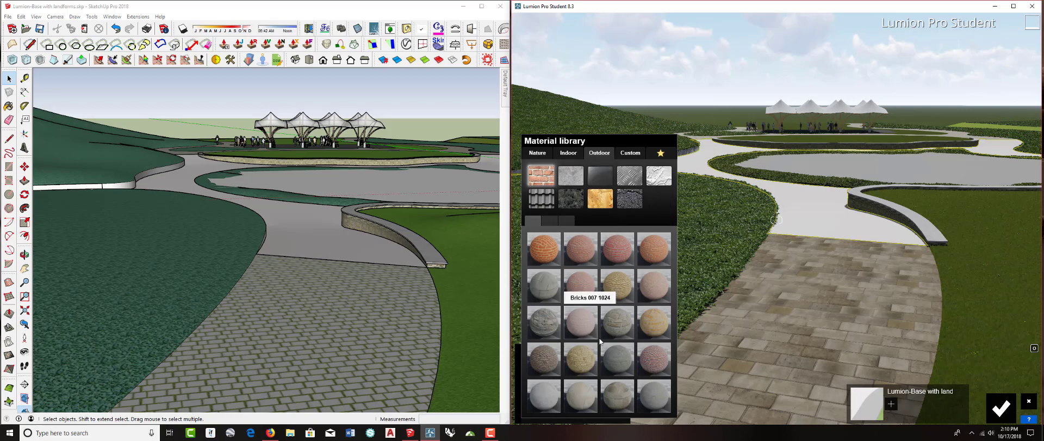
pyautogui.click(554, 219)
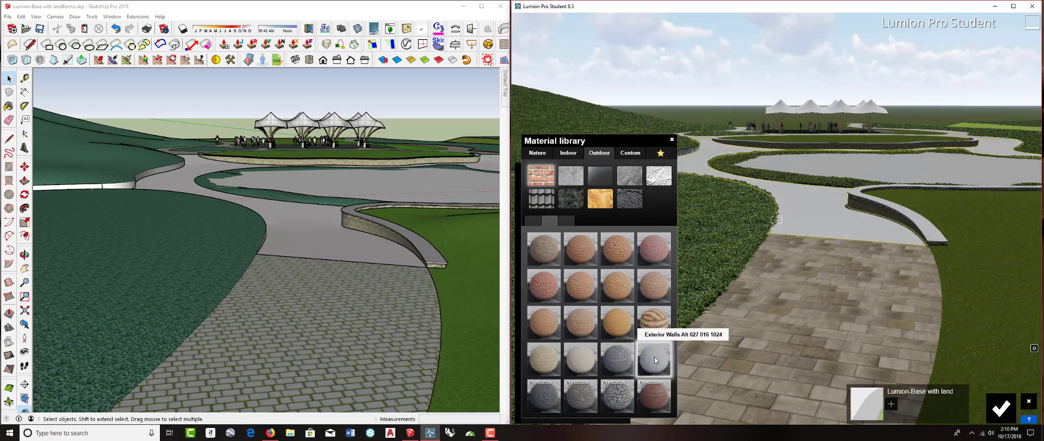
pyautogui.click(567, 225)
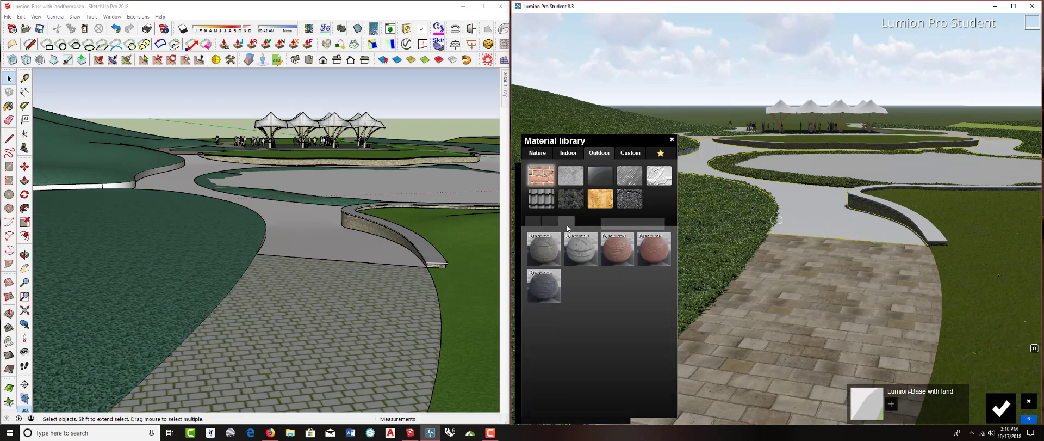
pyautogui.click(577, 253)
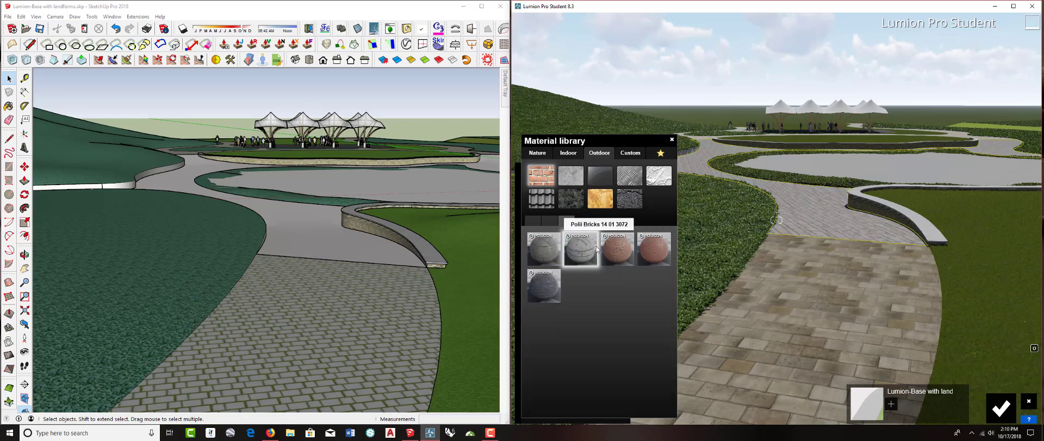
pyautogui.click(543, 222)
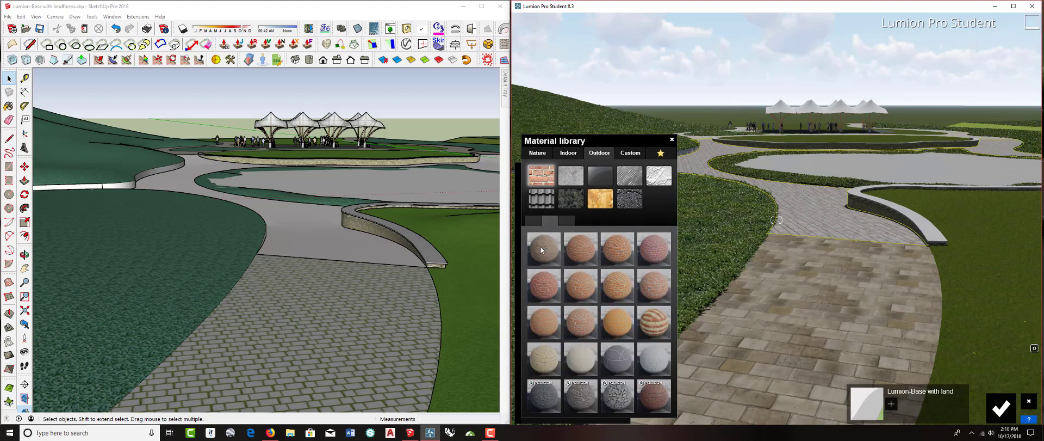
pyautogui.click(541, 250)
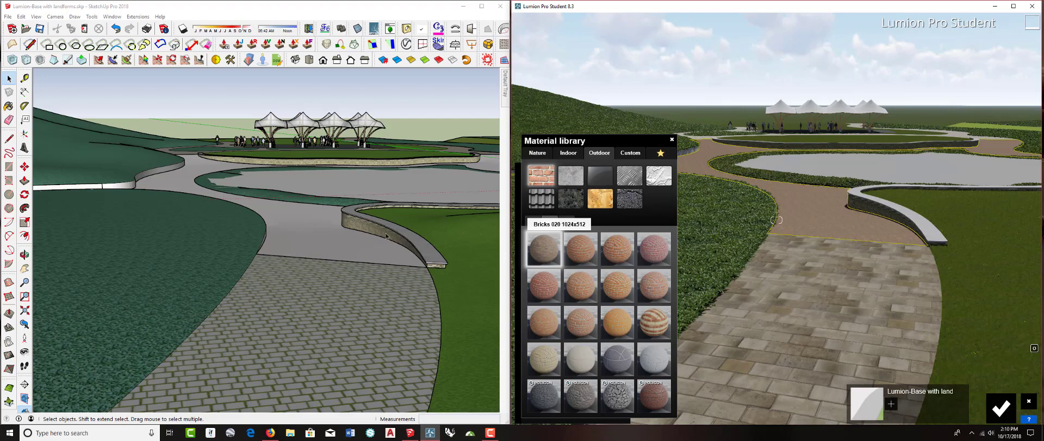
pyautogui.scroll(4, 362, 261)
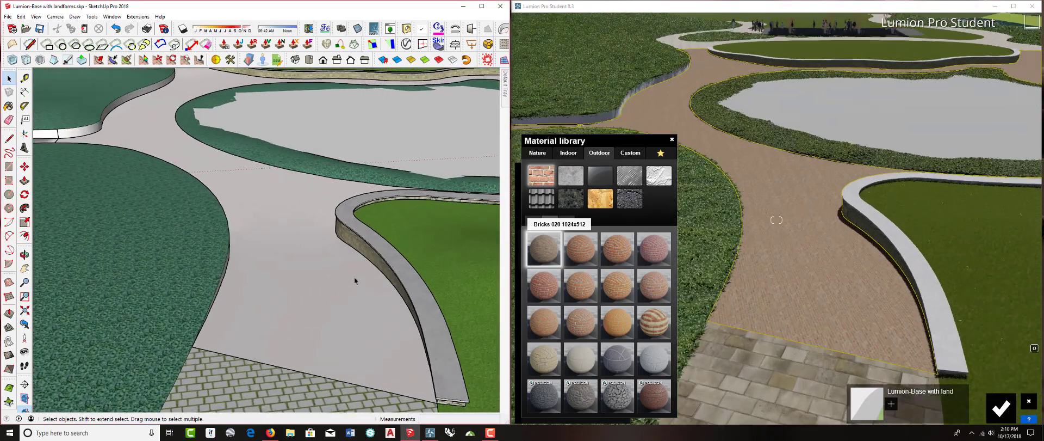
# Rotate the brick pattern on the walkway around the pond by increasing its heading, and lower the material's reflectivity and relief
pyautogui.scroll(1, 355, 281)
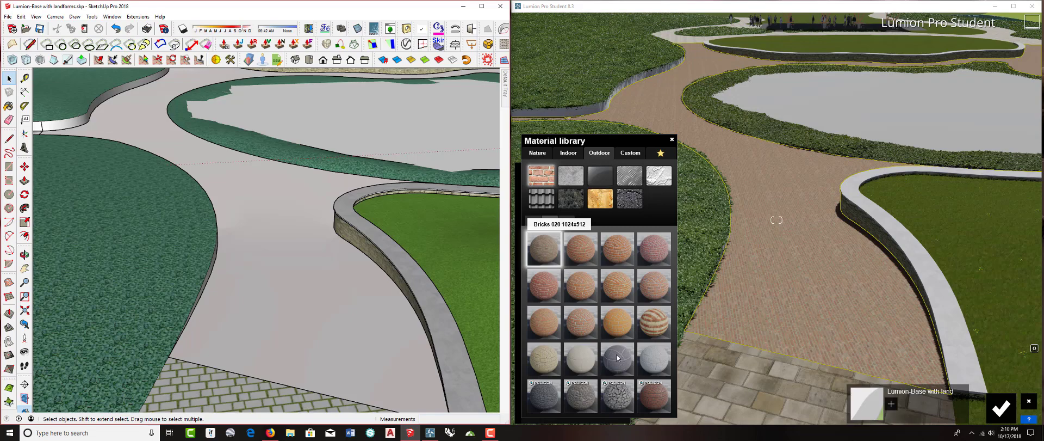
pyautogui.click(556, 260)
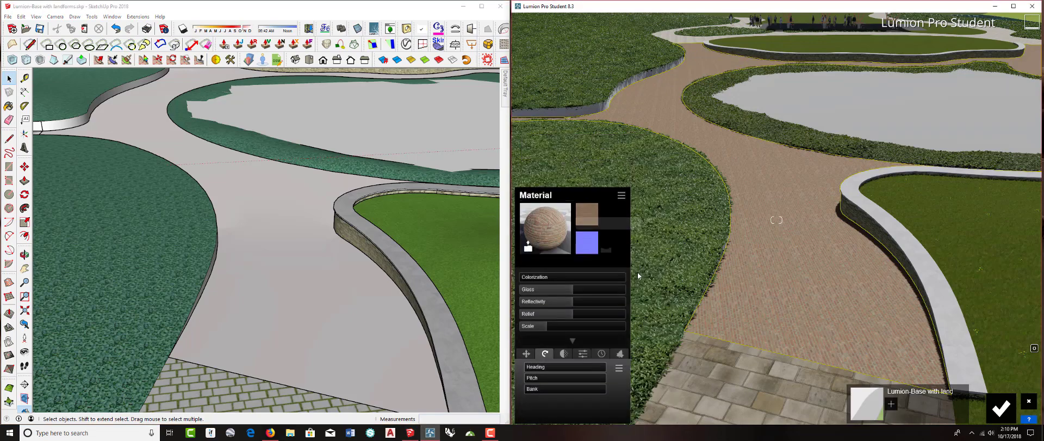
pyautogui.moveTo(548, 367)
pyautogui.mouseDown()
pyautogui.moveTo(563, 370)
pyautogui.moveTo(553, 369)
pyautogui.mouseUp()
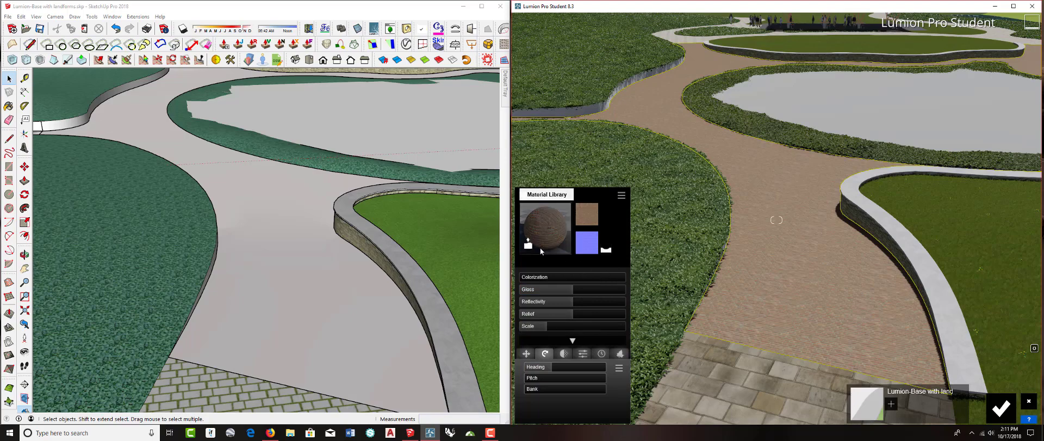
pyautogui.moveTo(566, 303); pyautogui.dragTo(546, 301)
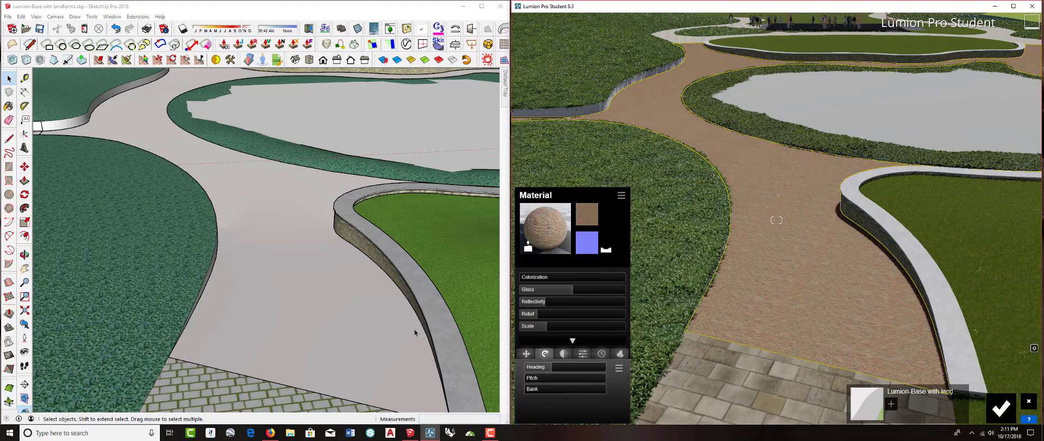
pyautogui.moveTo(414, 329); pyautogui.dragTo(414, 222, button='middle')
pyautogui.scroll(2, 419, 234)
pyautogui.scroll(2, 414, 222)
pyautogui.click(922, 207)
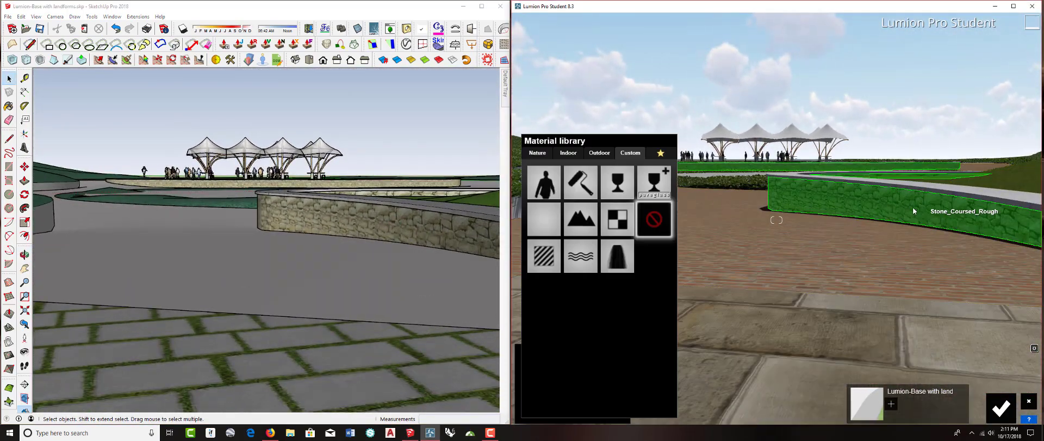
pyautogui.click(601, 153)
pyautogui.click(554, 223)
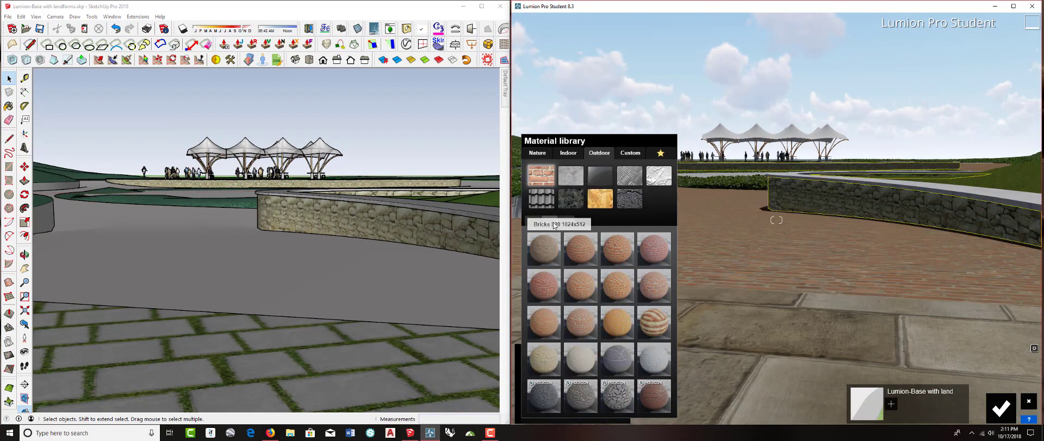
pyautogui.click(623, 364)
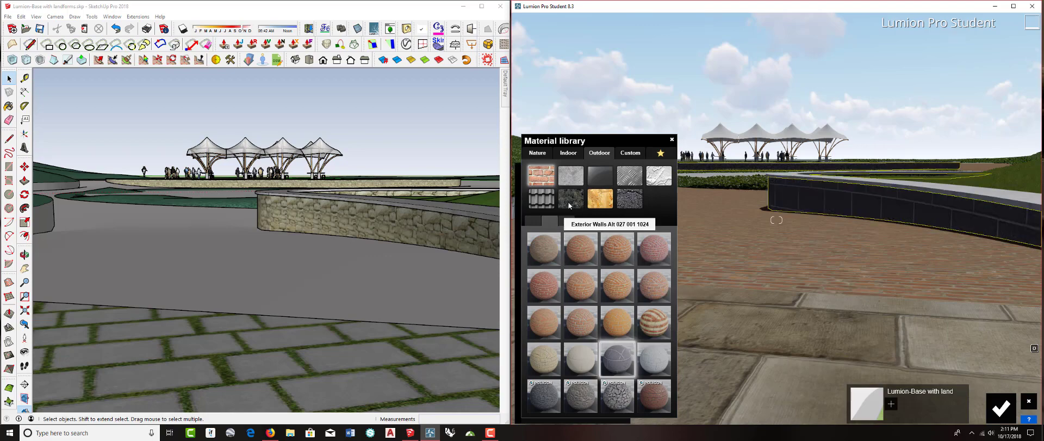
pyautogui.click(566, 221)
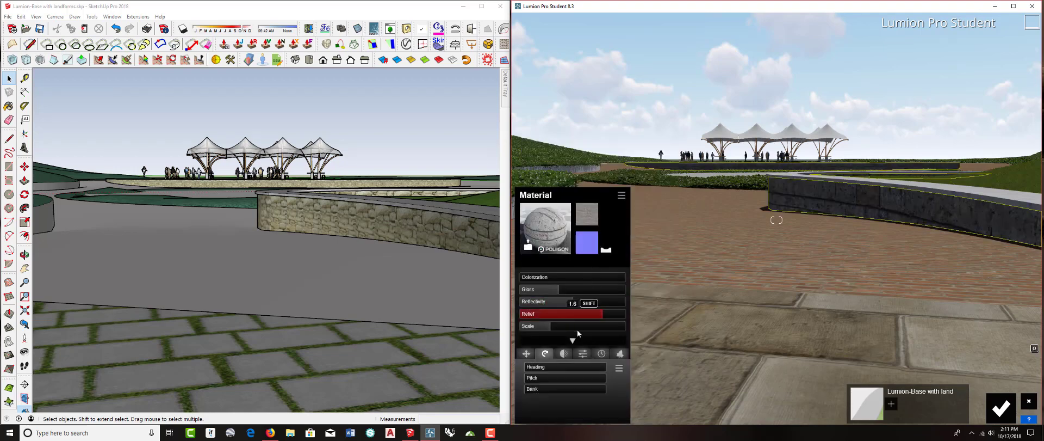
pyautogui.moveTo(549, 325); pyautogui.dragTo(546, 326)
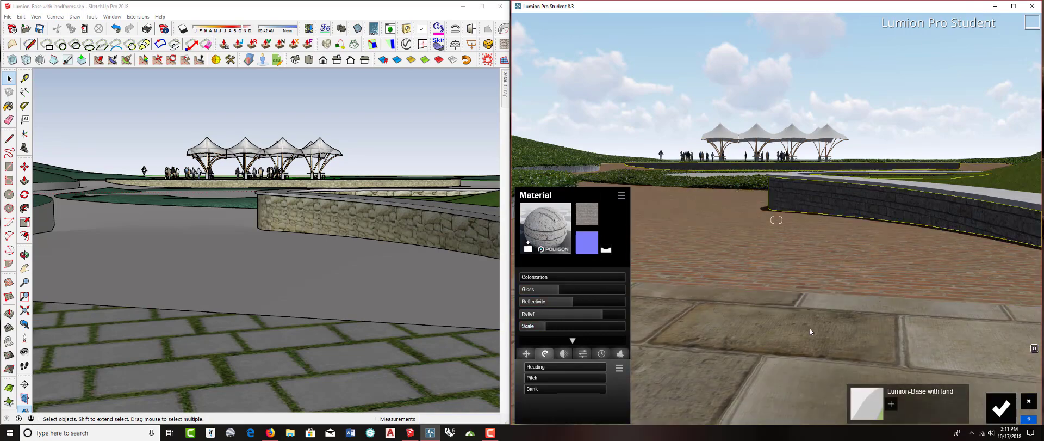
pyautogui.click(1013, 411)
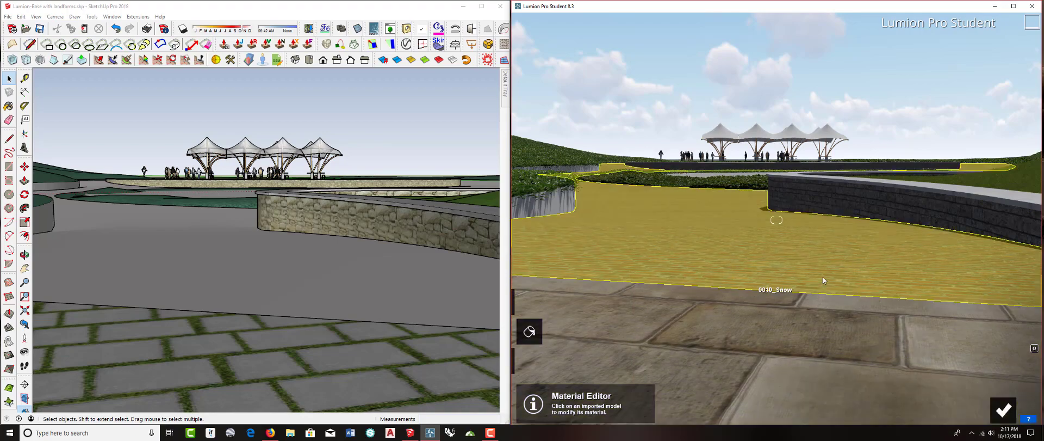
# Apply the outdoor concrete material Concrete Almm 010 1024 to the retaining wall's Polished Concrete New cap
pyautogui.scroll(-5, 381, 245)
pyautogui.moveTo(414, 256)
pyautogui.mouseDown(button='middle')
pyautogui.moveTo(423, 234)
pyautogui.moveTo(442, 246)
pyautogui.mouseUp(button='middle')
pyautogui.scroll(5, 413, 253)
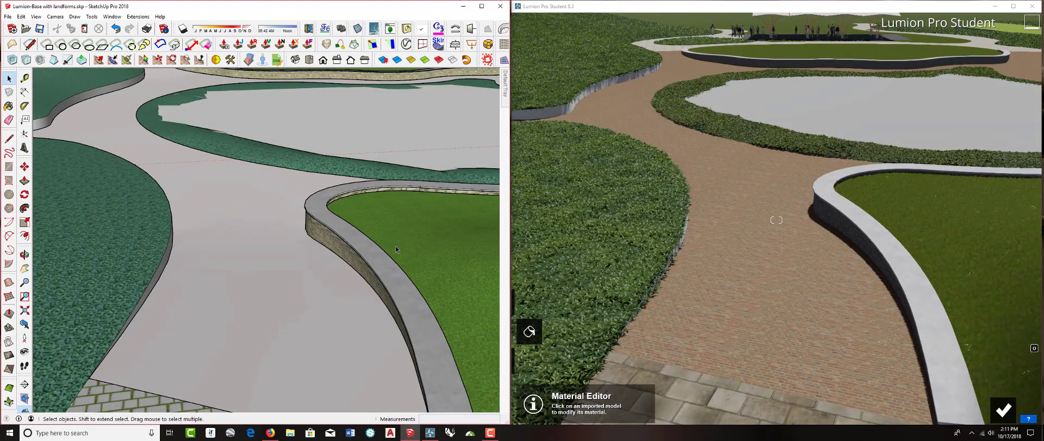
pyautogui.moveTo(377, 256)
pyautogui.mouseDown(button='middle')
pyautogui.moveTo(384, 270)
pyautogui.moveTo(398, 247)
pyautogui.mouseUp(button='middle')
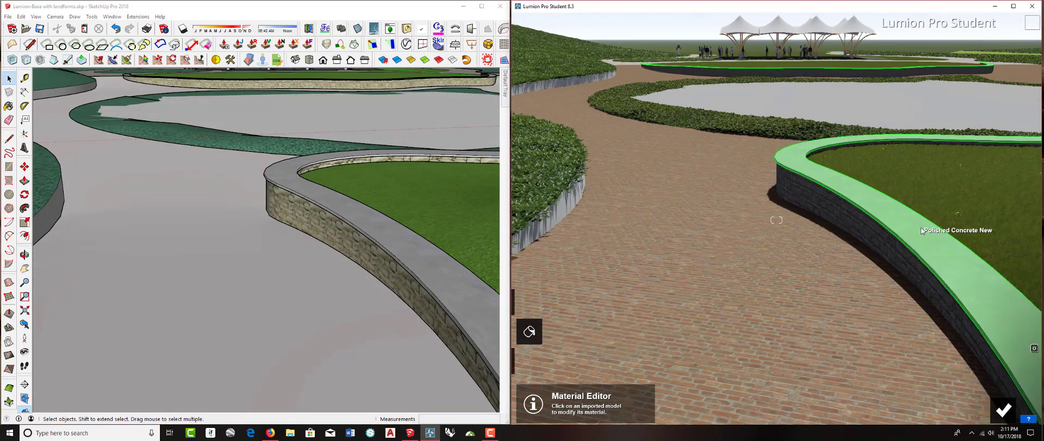
pyautogui.click(921, 228)
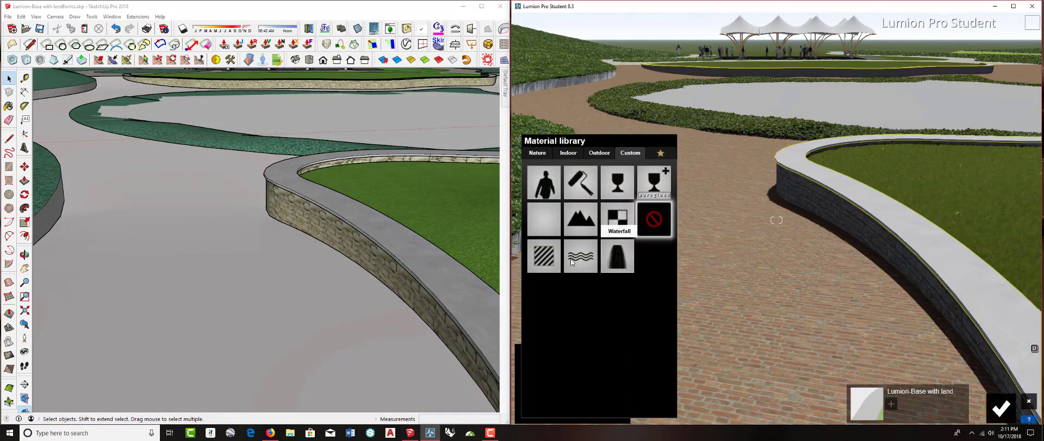
pyautogui.click(599, 153)
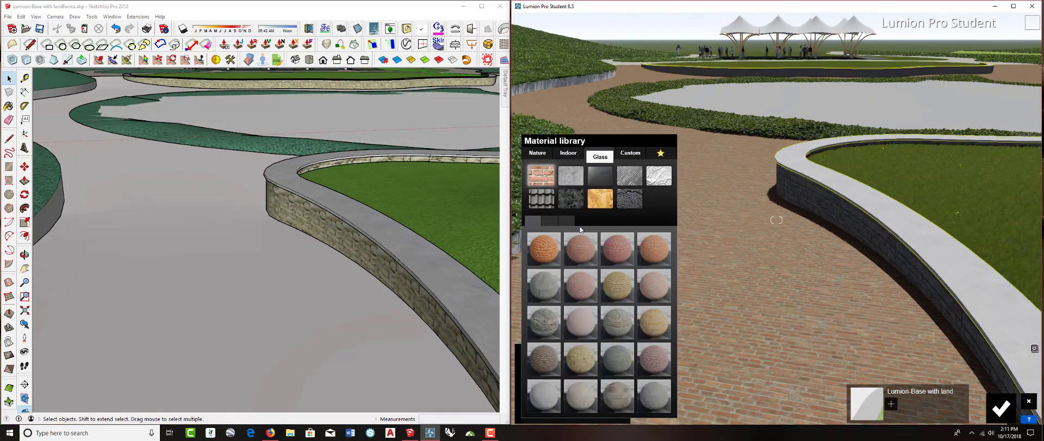
pyautogui.click(570, 175)
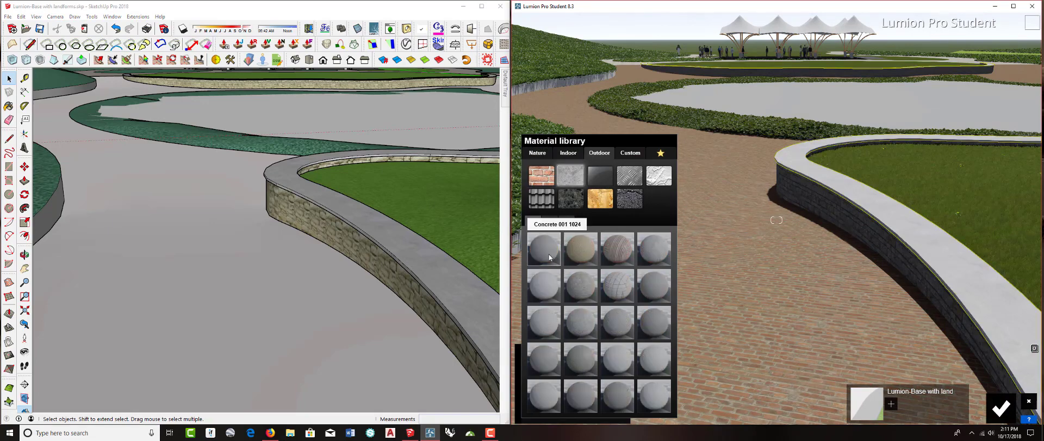
pyautogui.click(549, 220)
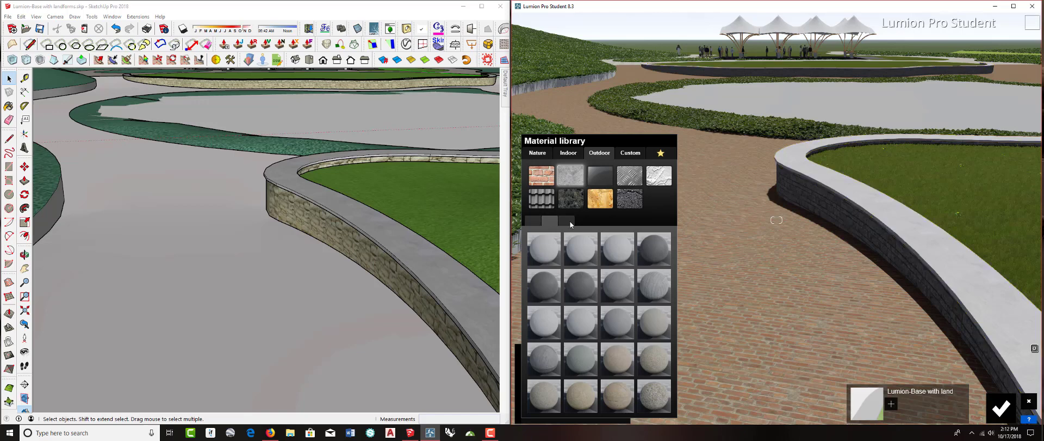
pyautogui.click(569, 221)
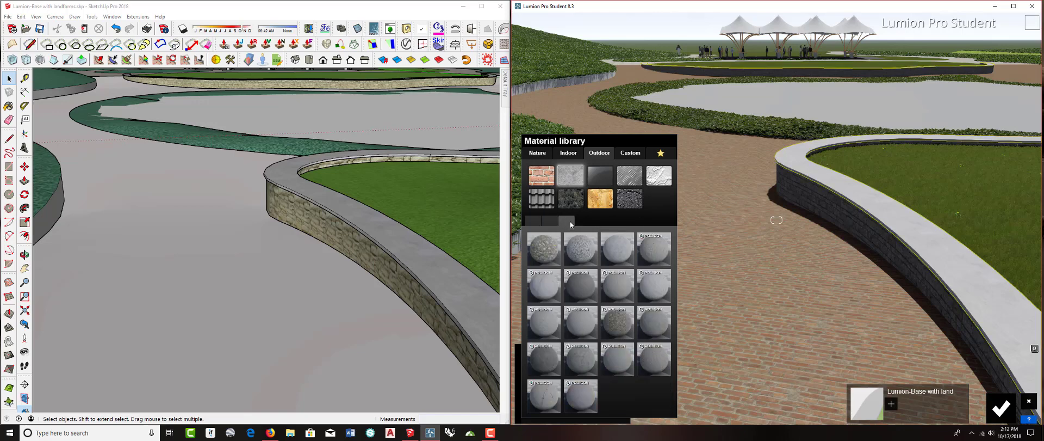
pyautogui.click(620, 255)
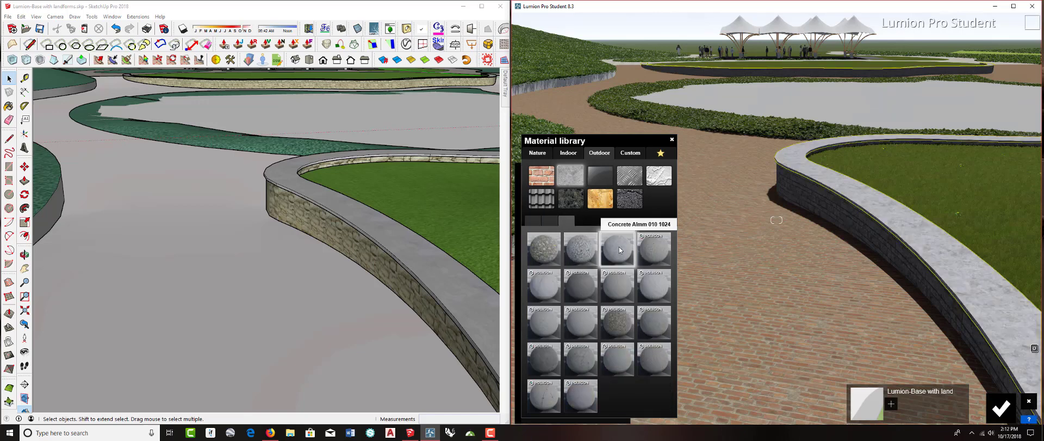
# Add stone-type weathering to the wall cap's concrete, raise its edges value and save the material changes
pyautogui.click(619, 250)
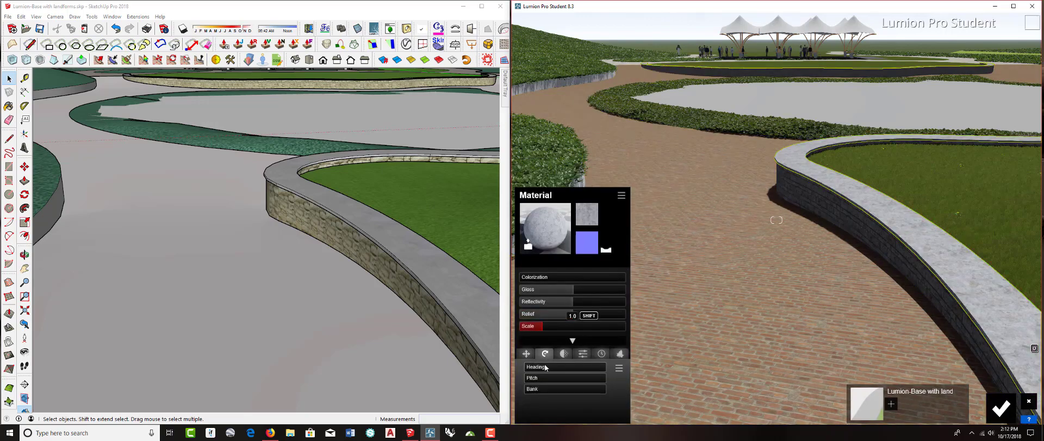
pyautogui.click(600, 355)
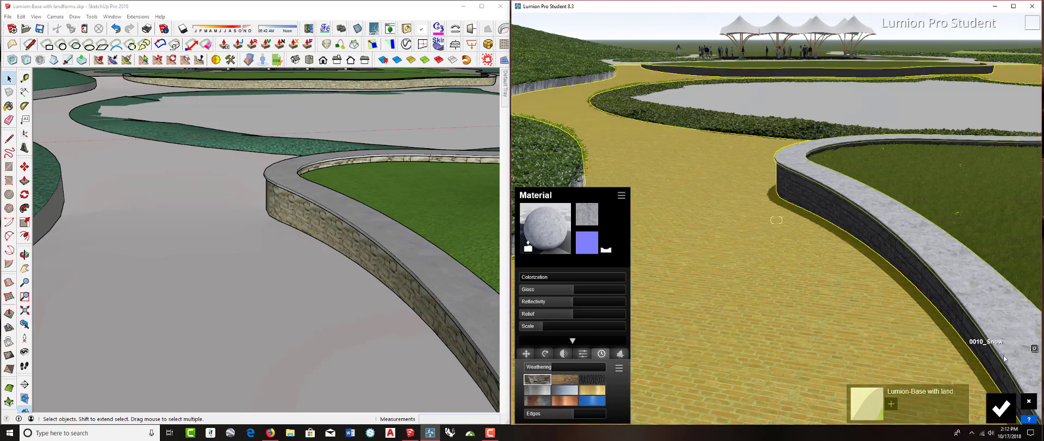
pyautogui.scroll(5, 423, 283)
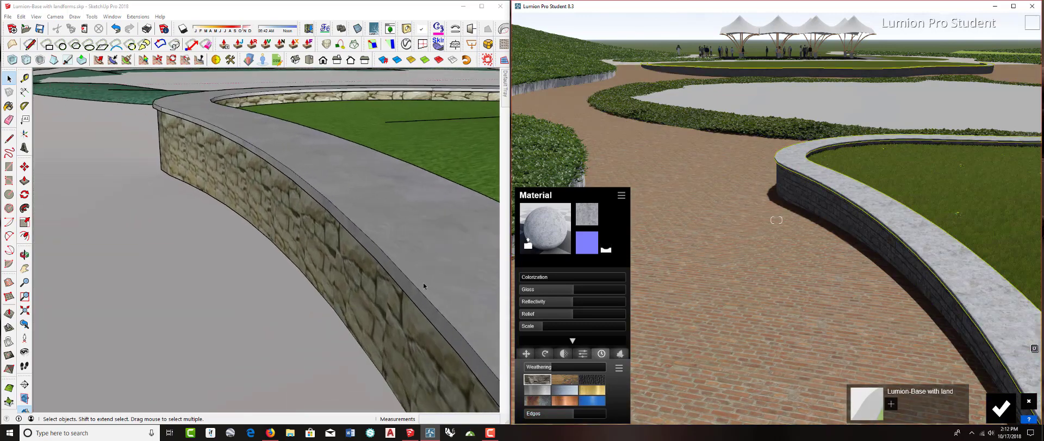
pyautogui.moveTo(422, 286); pyautogui.dragTo(438, 273, button='middle')
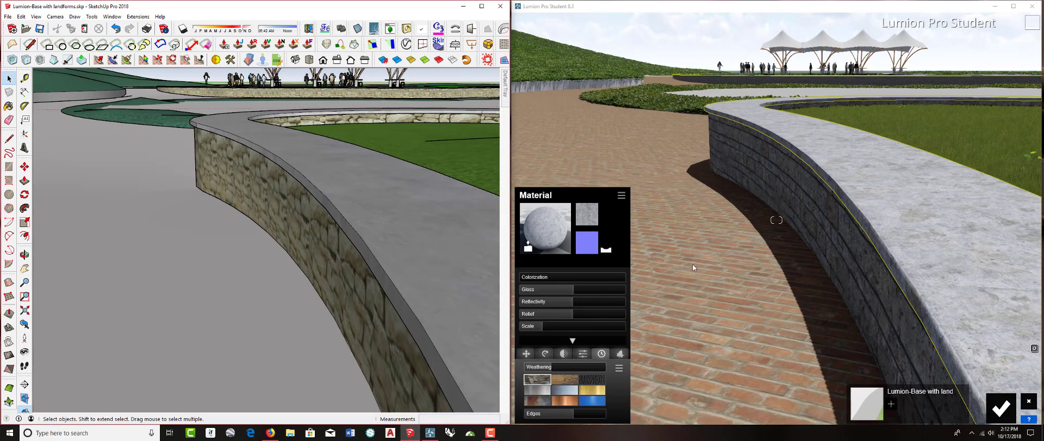
pyautogui.moveTo(439, 318)
pyautogui.mouseDown(button='middle')
pyautogui.moveTo(456, 284)
pyautogui.moveTo(527, 240)
pyautogui.mouseUp(button='middle')
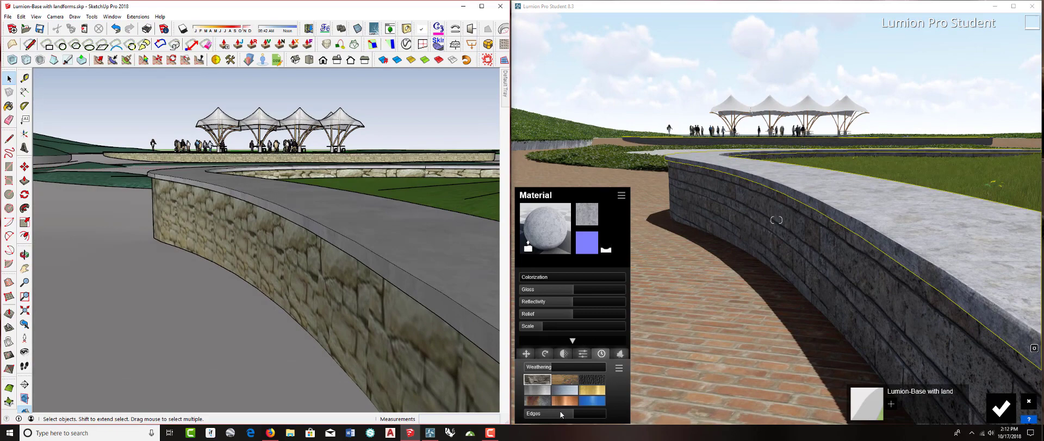
pyautogui.click(562, 367)
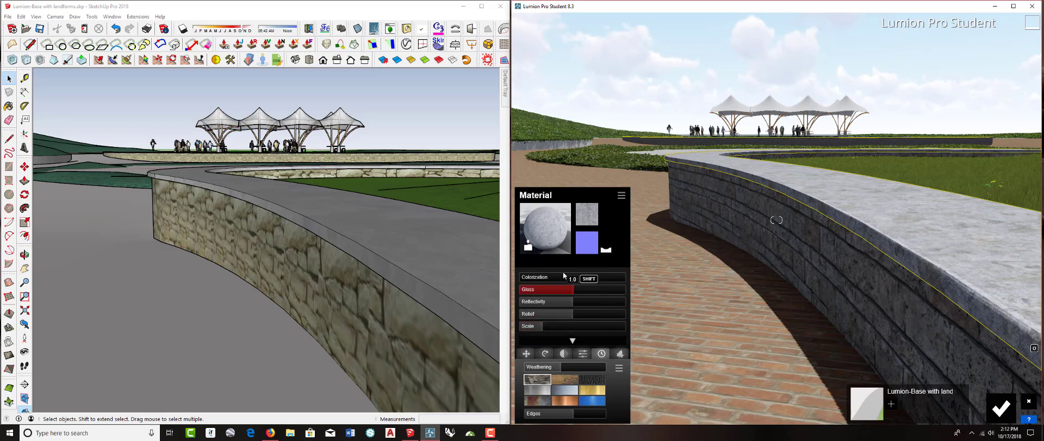
pyautogui.click(1010, 418)
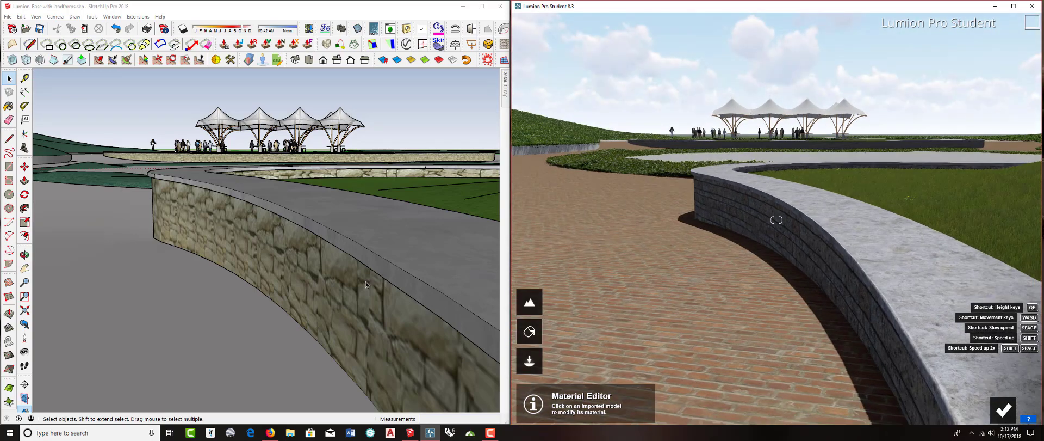
# Apply the green water preset directly below Calm Tropical to the pond's default-material surface
pyautogui.moveTo(366, 285)
pyautogui.mouseDown(button='middle')
pyautogui.moveTo(348, 264)
pyautogui.moveTo(388, 246)
pyautogui.mouseUp(button='middle')
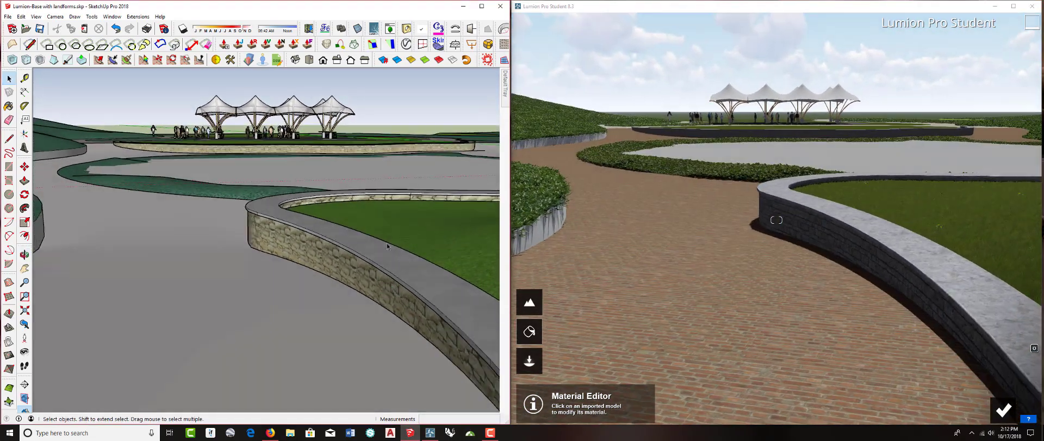
pyautogui.click(775, 170)
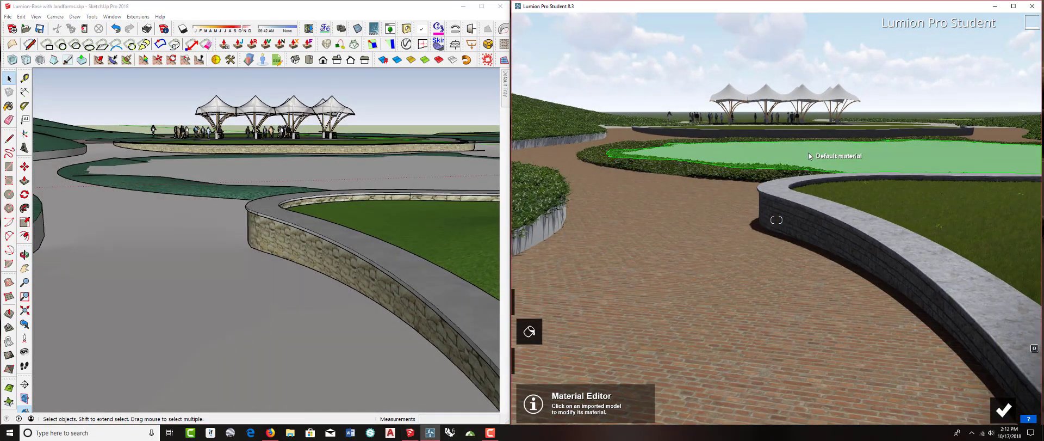
pyautogui.click(803, 153)
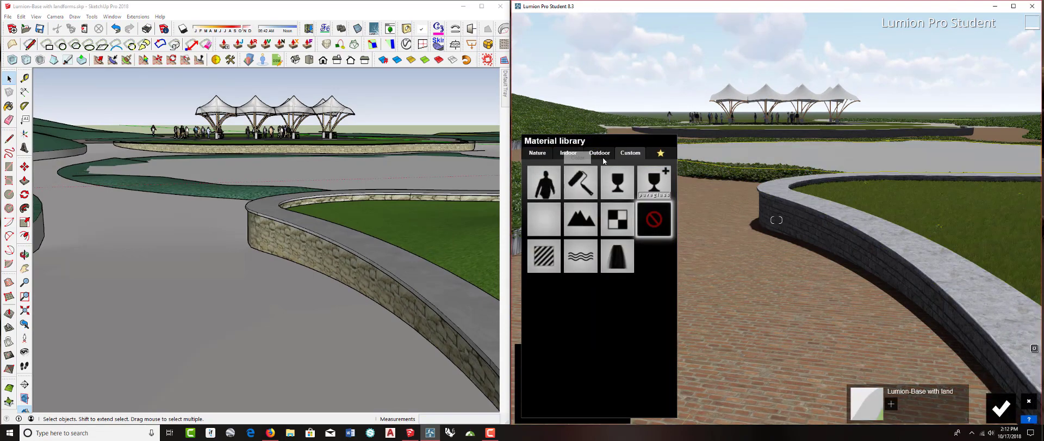
pyautogui.click(546, 156)
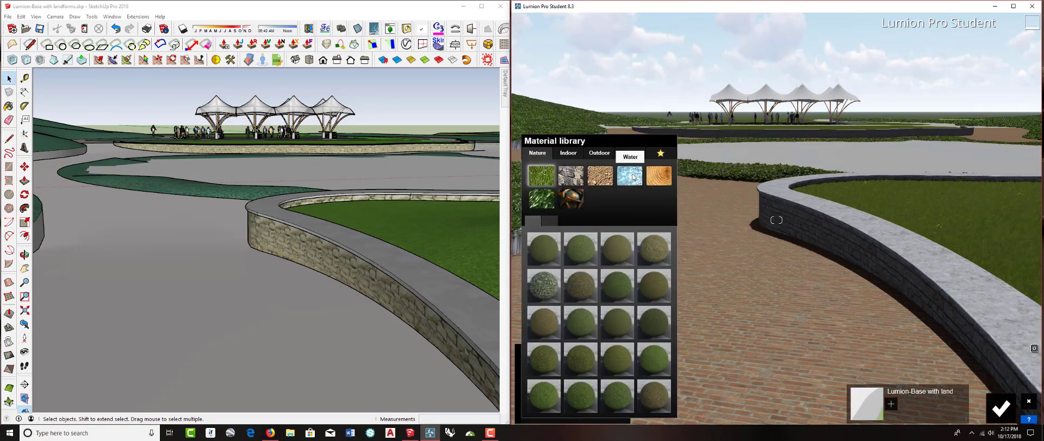
pyautogui.click(630, 176)
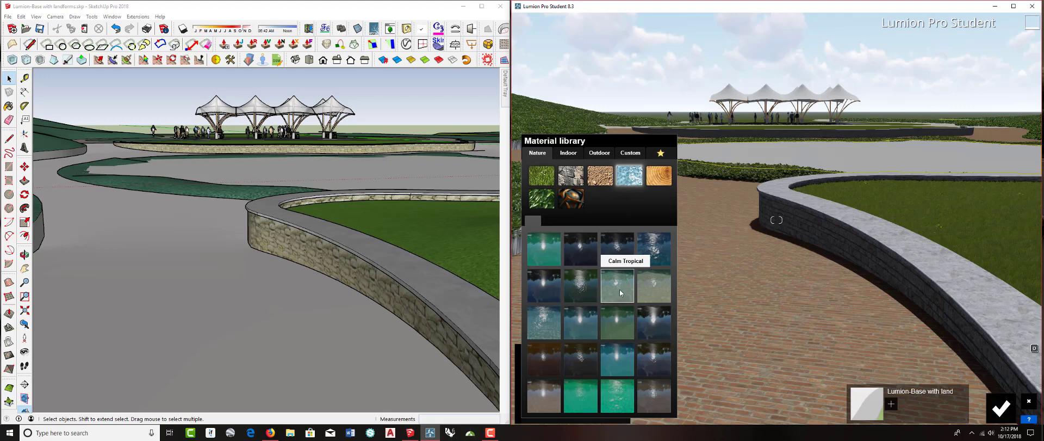
pyautogui.click(614, 318)
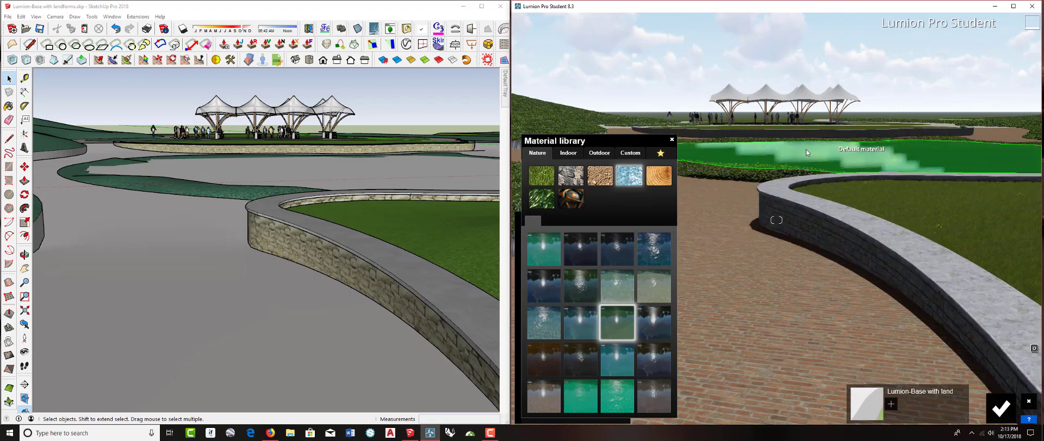
# Raise the pond water's wave height and lower its glossiness, wave scale and caustics scale
pyautogui.scroll(5, 344, 167)
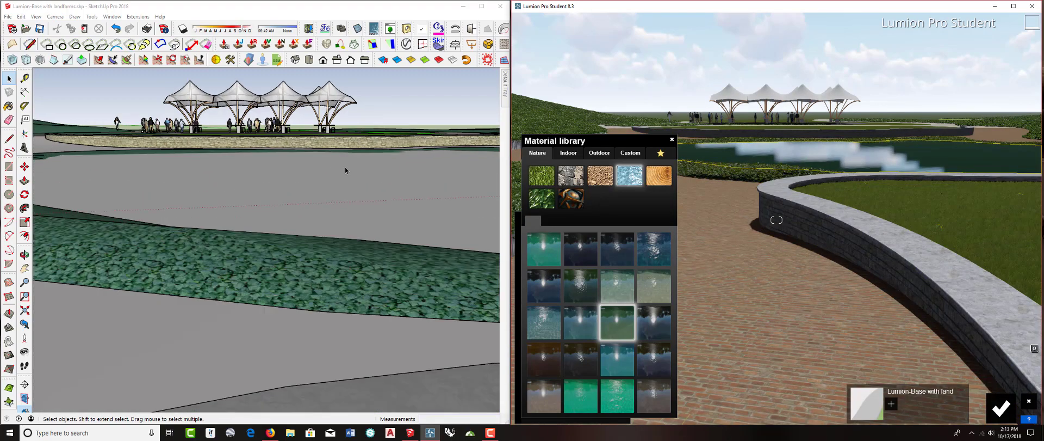
pyautogui.moveTo(345, 167)
pyautogui.mouseDown(button='middle')
pyautogui.moveTo(345, 180)
pyautogui.moveTo(375, 182)
pyautogui.moveTo(378, 173)
pyautogui.moveTo(444, 223)
pyautogui.mouseUp(button='middle')
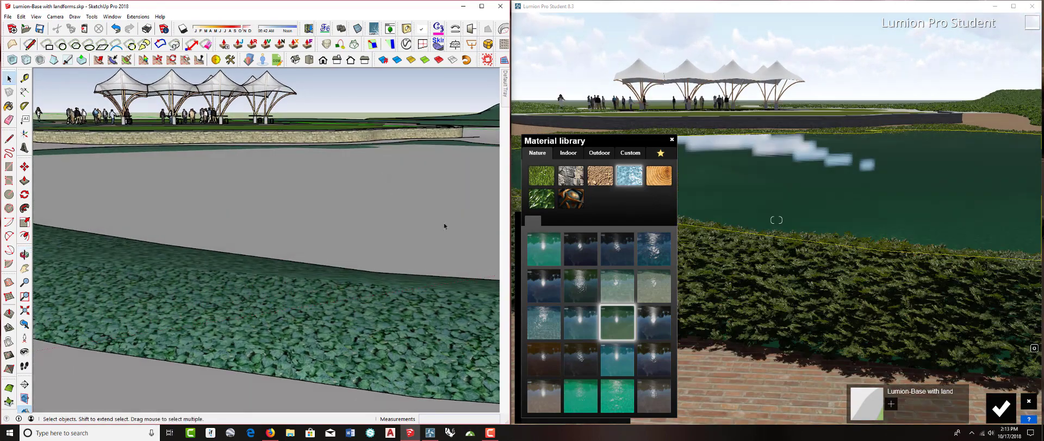
pyautogui.click(625, 325)
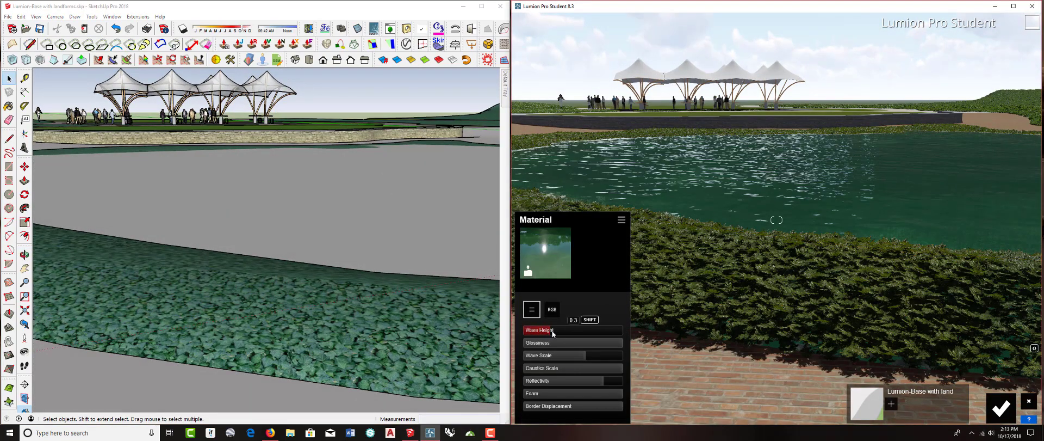
pyautogui.moveTo(554, 331); pyautogui.dragTo(571, 354)
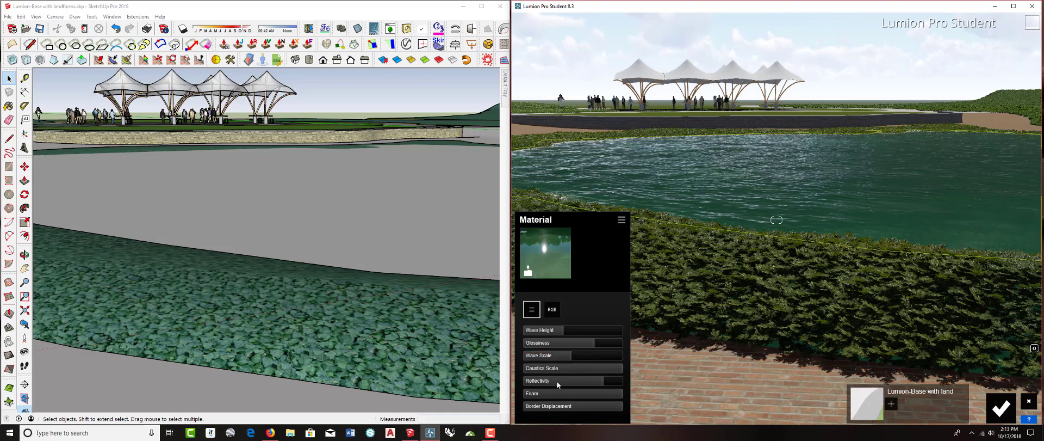
pyautogui.click(584, 367)
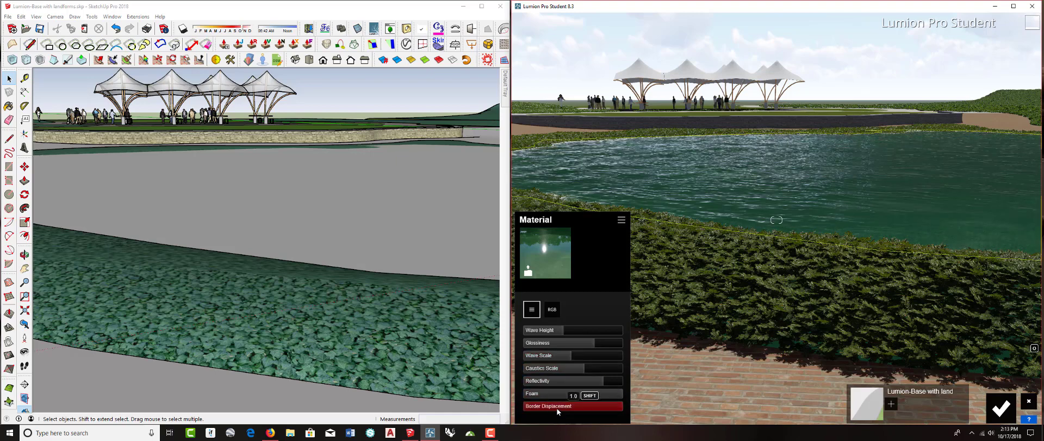
pyautogui.moveTo(564, 330); pyautogui.dragTo(592, 330)
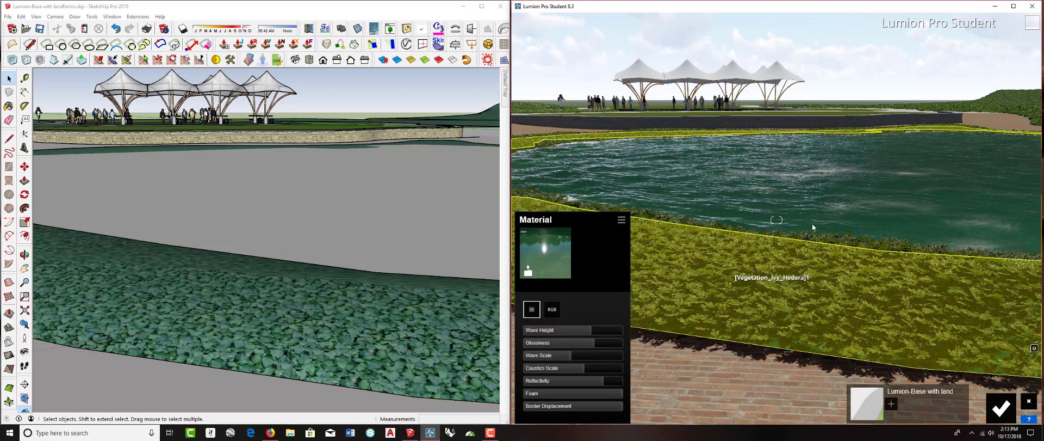
# Reduce the pond water's foam to the minimum and save the material changes
pyautogui.moveTo(609, 393); pyautogui.dragTo(524, 392)
pyautogui.moveTo(428, 223)
pyautogui.mouseDown(button='middle')
pyautogui.moveTo(414, 261)
pyautogui.moveTo(424, 217)
pyautogui.moveTo(433, 226)
pyautogui.mouseUp(button='middle')
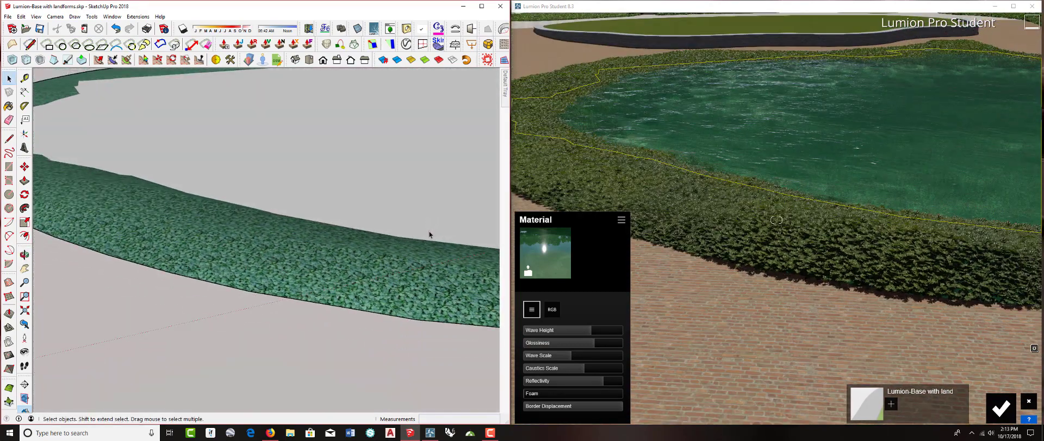
pyautogui.scroll(-1, 430, 235)
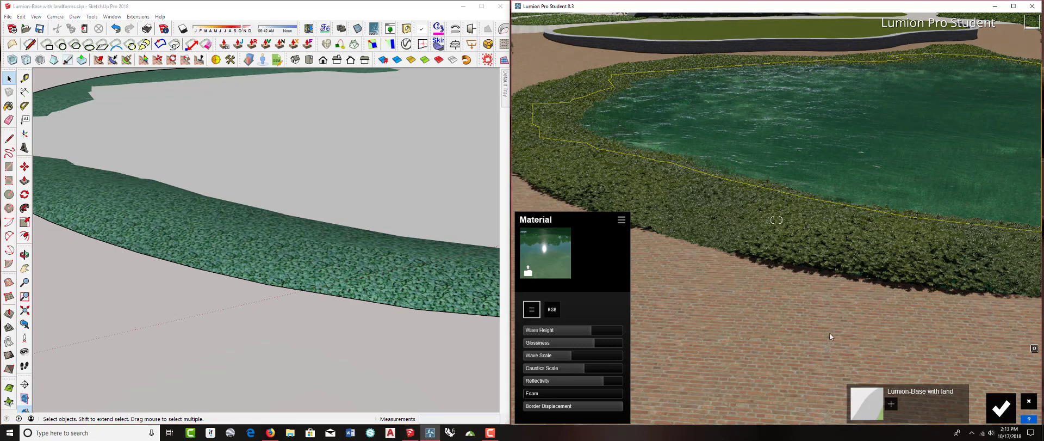
pyautogui.click(1001, 407)
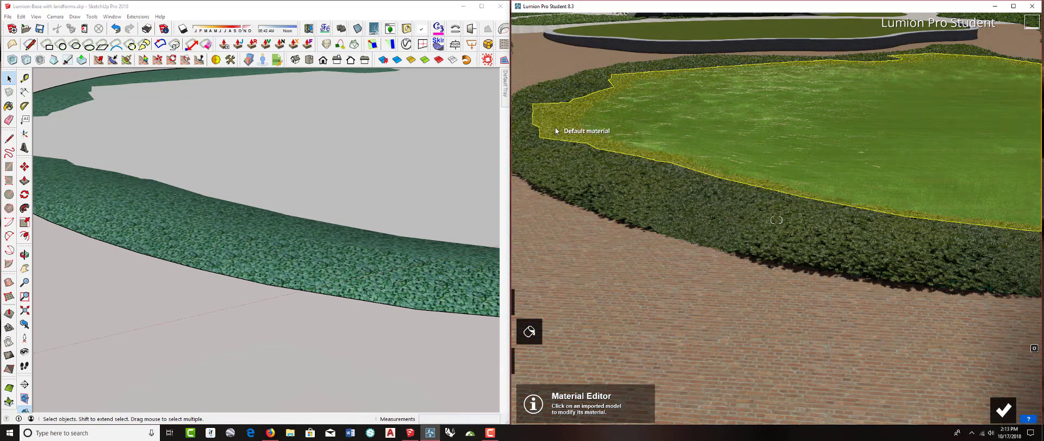
# Try the soil materials Ground 017 2048 and Ground 012 2048 on the Small Aggregate strip along the pond's edge
pyautogui.moveTo(426, 214); pyautogui.dragTo(374, 229, button='middle')
pyautogui.scroll(-5, 364, 228)
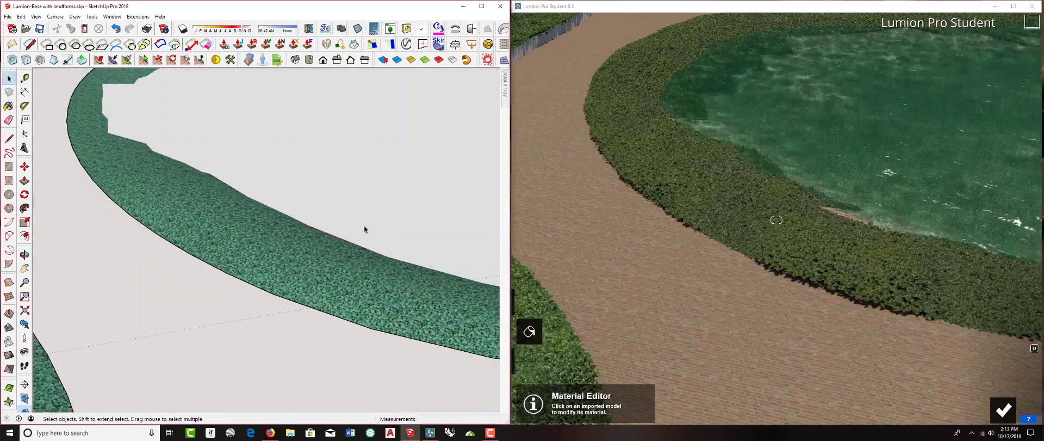
pyautogui.scroll(8, 391, 191)
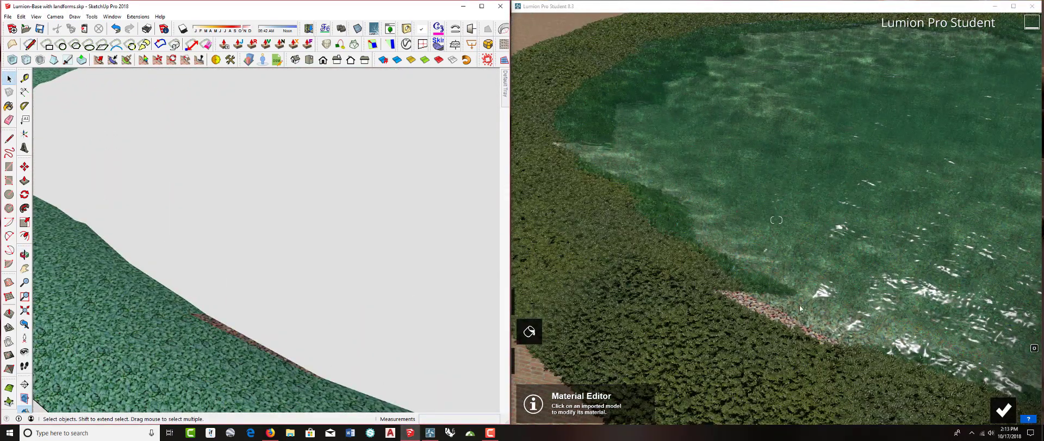
pyautogui.click(748, 303)
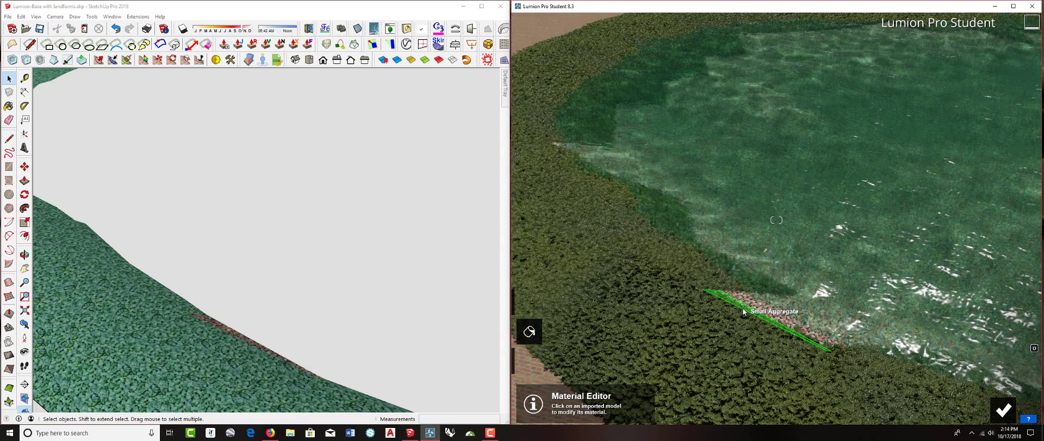
pyautogui.click(744, 311)
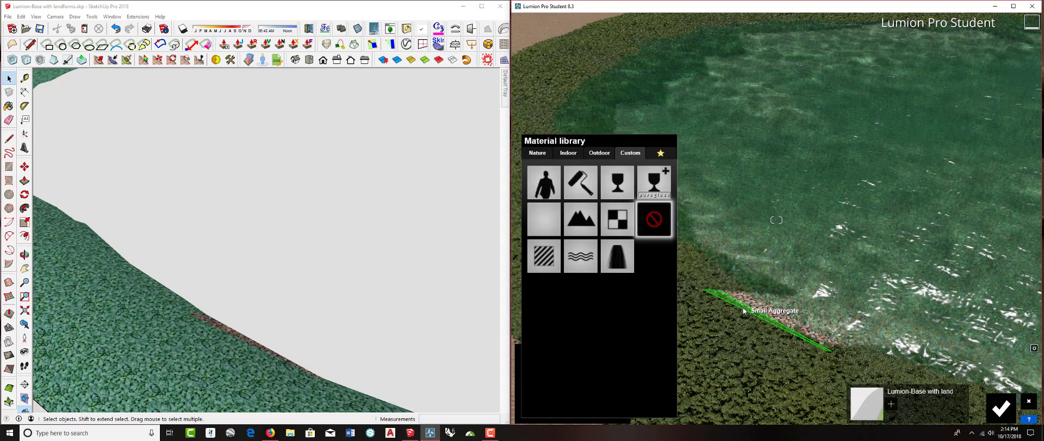
pyautogui.click(596, 154)
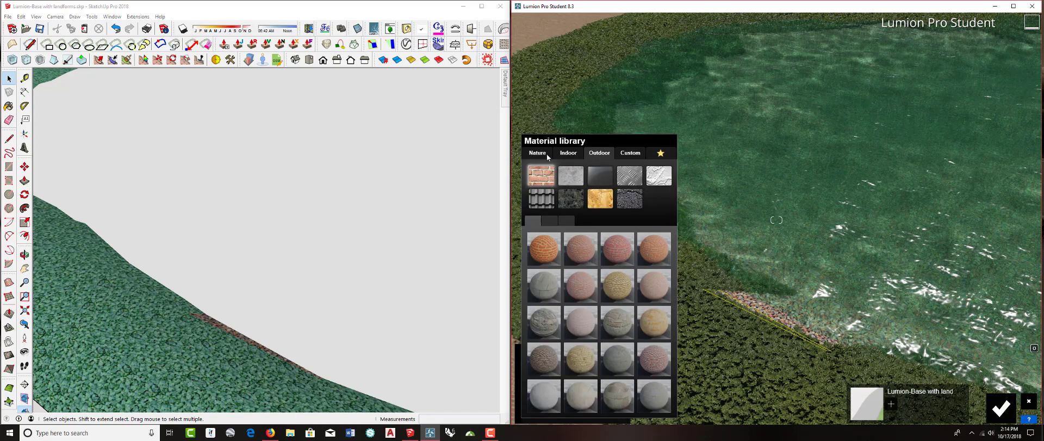
pyautogui.click(547, 153)
pyautogui.click(601, 178)
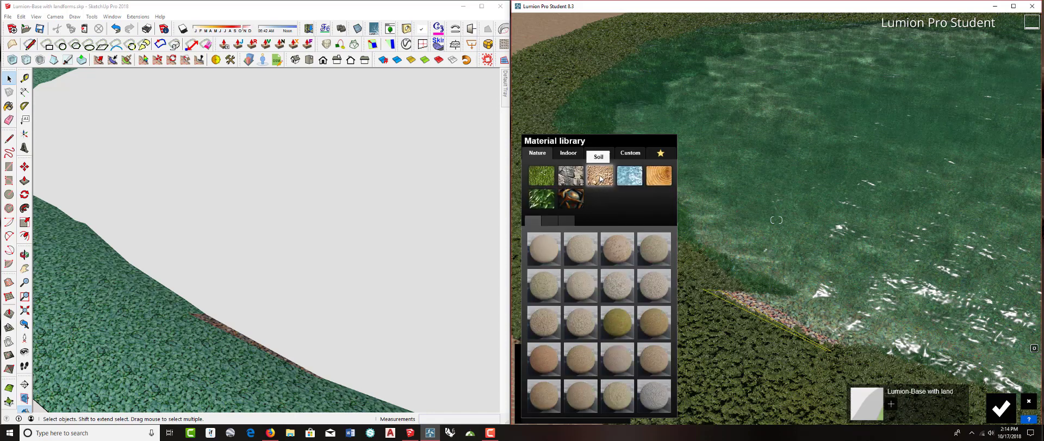
pyautogui.click(651, 358)
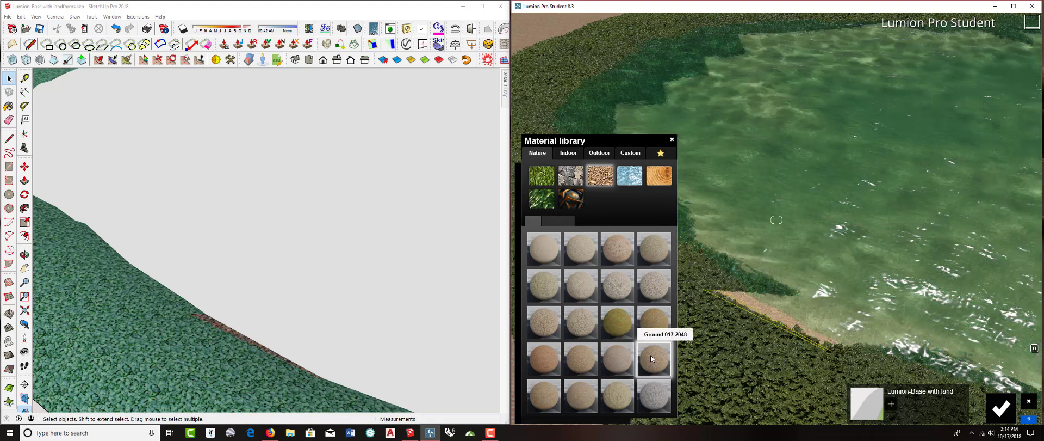
pyautogui.click(647, 322)
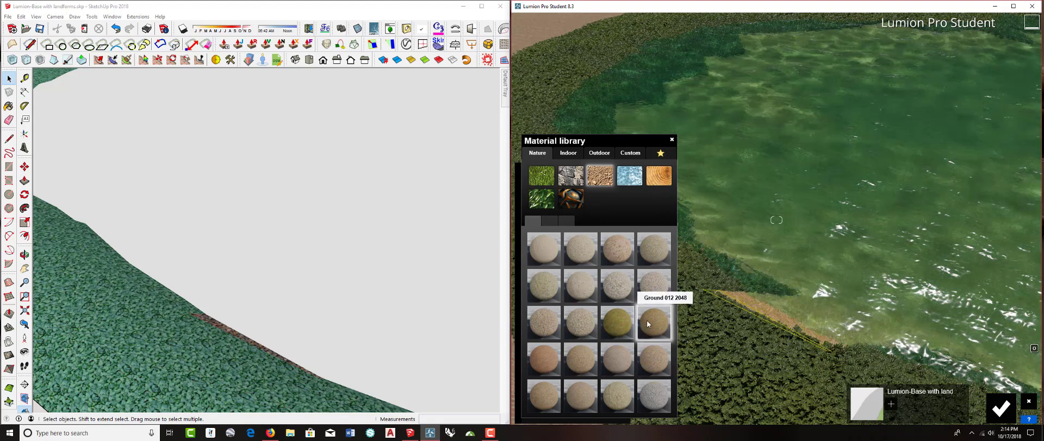
# Apply the dark brown speckled soil from the second soil set to the Small Aggregate strip and save the material changes
pyautogui.click(555, 221)
pyautogui.click(649, 285)
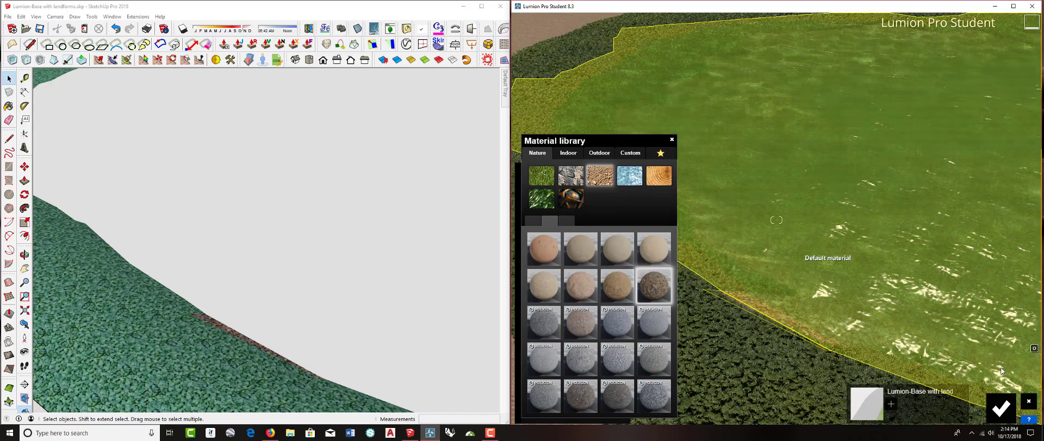
pyautogui.click(1001, 407)
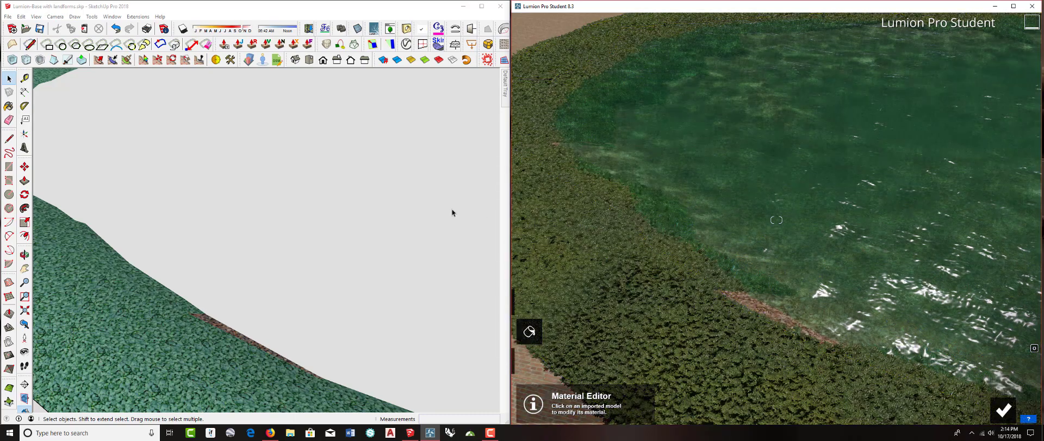
# Examine the materials on the pond, shoreline, paths, planting beds and walls from close up and from above
pyautogui.moveTo(452, 212)
pyautogui.mouseDown(button='middle')
pyautogui.moveTo(422, 308)
pyautogui.moveTo(461, 181)
pyautogui.moveTo(484, 165)
pyautogui.moveTo(477, 238)
pyautogui.mouseUp(button='middle')
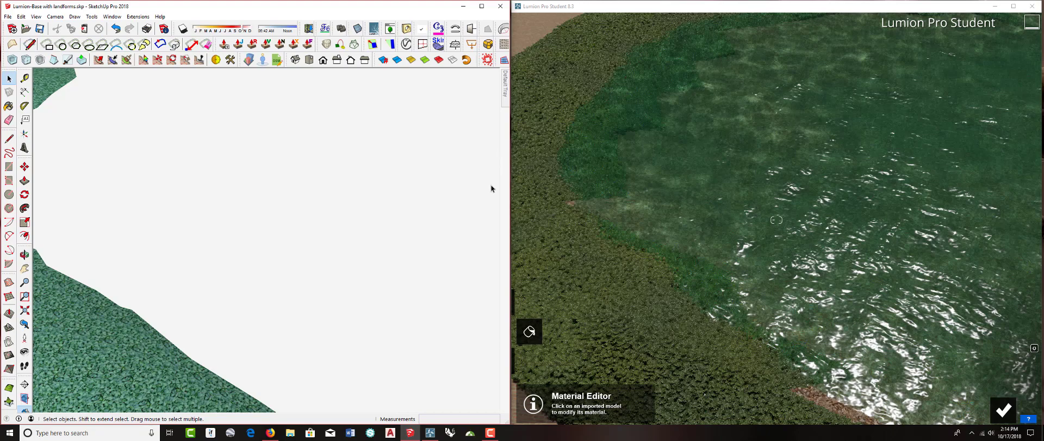
pyautogui.scroll(-6, 420, 286)
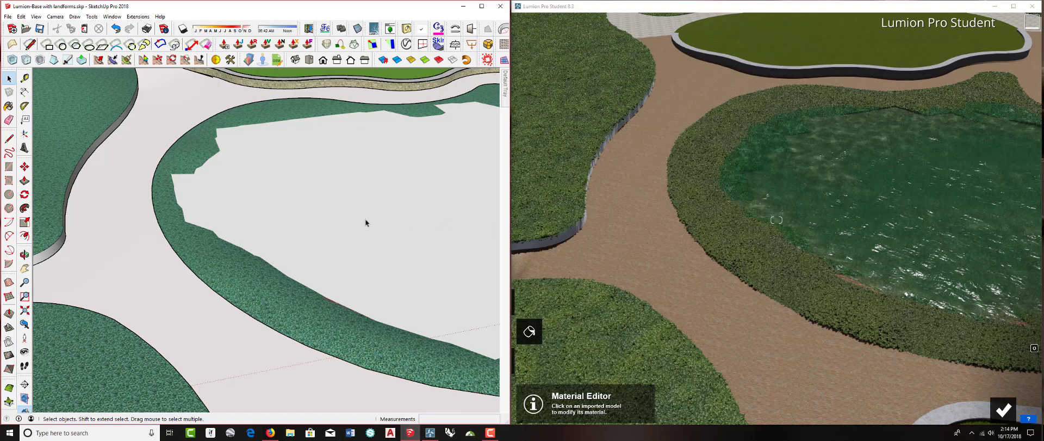
pyautogui.scroll(-4, 378, 234)
pyautogui.moveTo(377, 236)
pyautogui.mouseDown(button='middle')
pyautogui.moveTo(298, 191)
pyautogui.moveTo(180, 170)
pyautogui.mouseUp(button='middle')
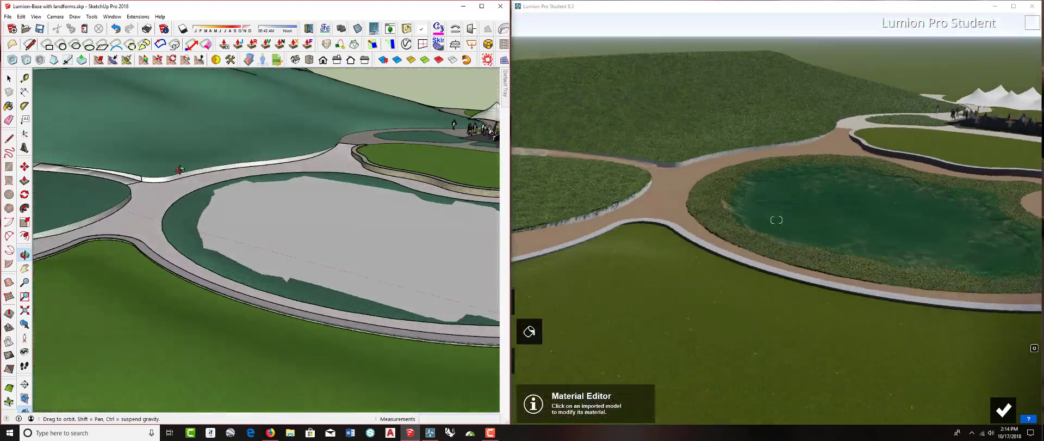
pyautogui.moveTo(180, 169)
pyautogui.mouseDown()
pyautogui.moveTo(140, 226)
pyautogui.moveTo(365, 169)
pyautogui.mouseUp()
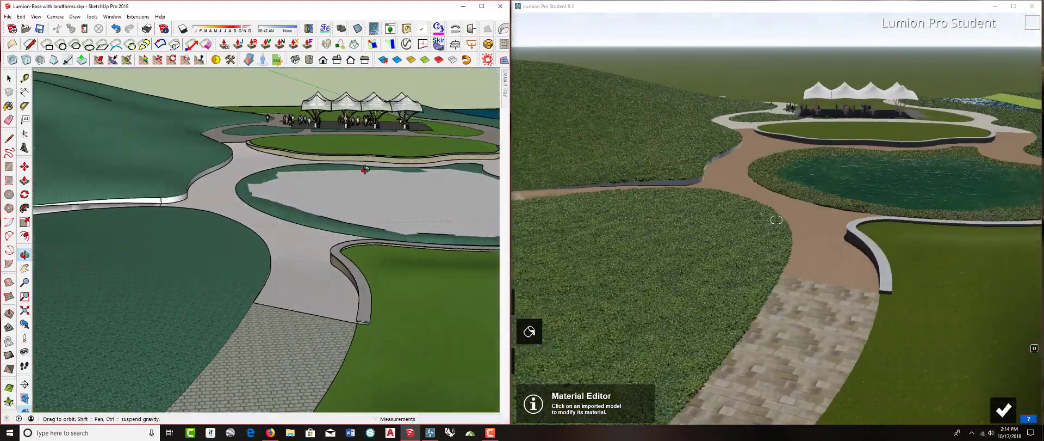
pyautogui.press('space')
pyautogui.moveTo(345, 170); pyautogui.dragTo(351, 182, button='middle')
pyautogui.moveTo(363, 173)
pyautogui.mouseDown()
pyautogui.moveTo(330, 159)
pyautogui.moveTo(328, 191)
pyautogui.mouseUp()
pyautogui.press('space')
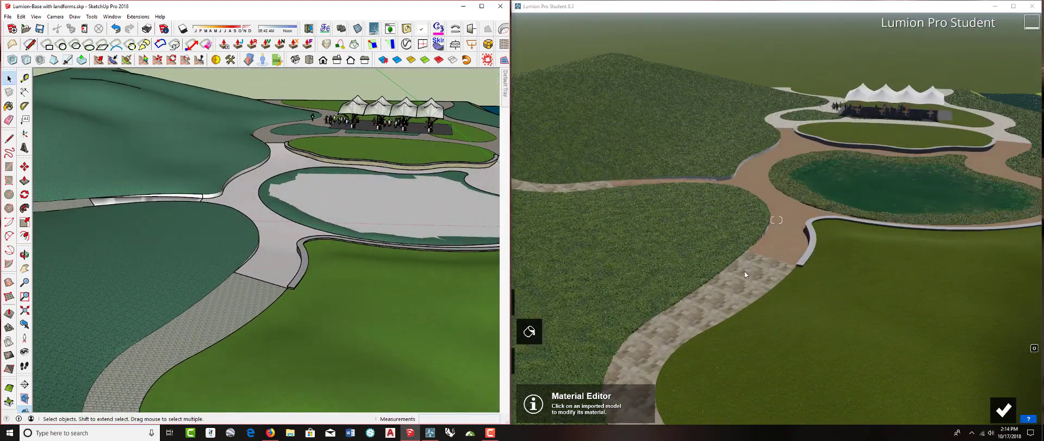
pyautogui.scroll(3, 308, 255)
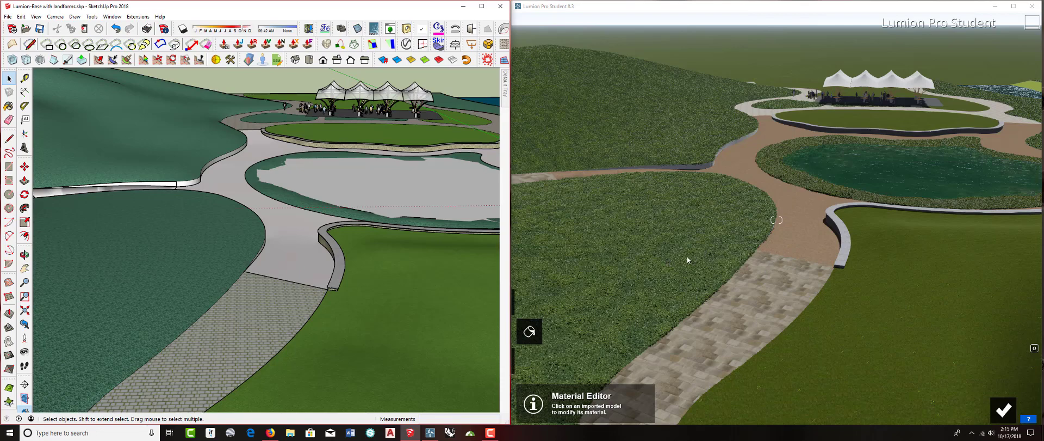
# Switch from material editing to object placement with the Nature category active
pyautogui.click(533, 335)
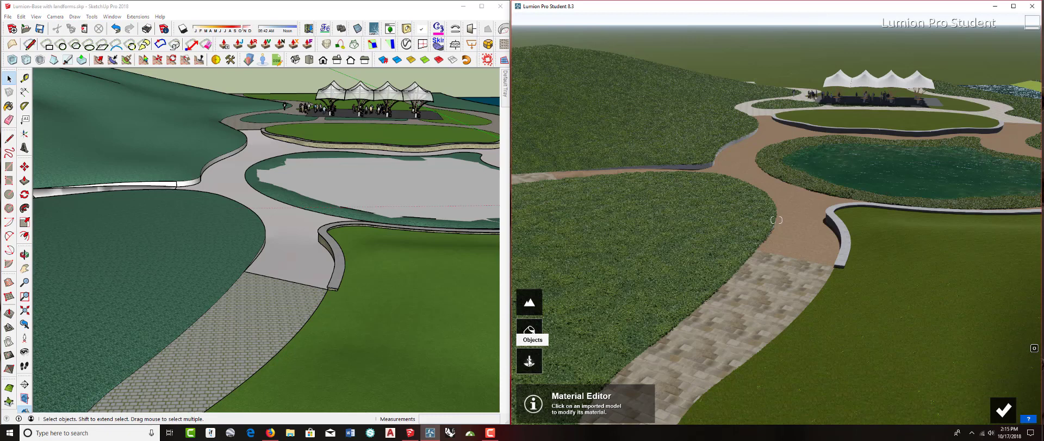
pyautogui.click(678, 310)
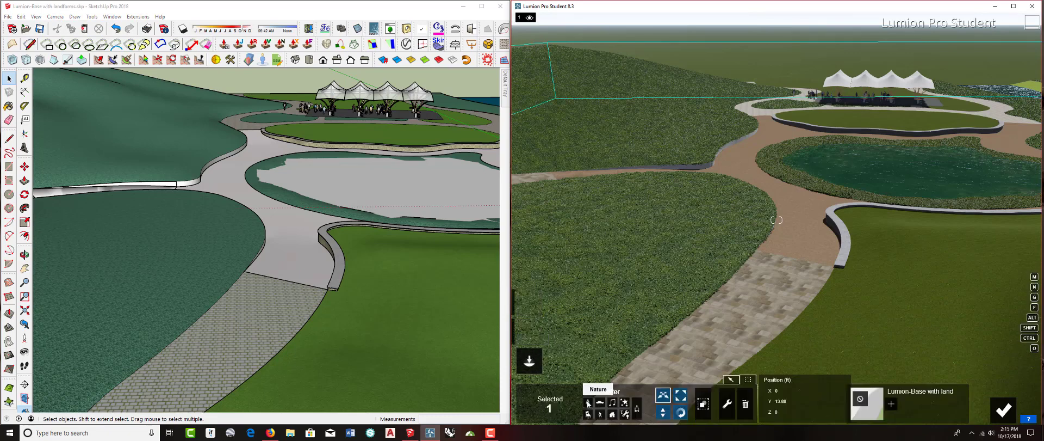
pyautogui.click(732, 380)
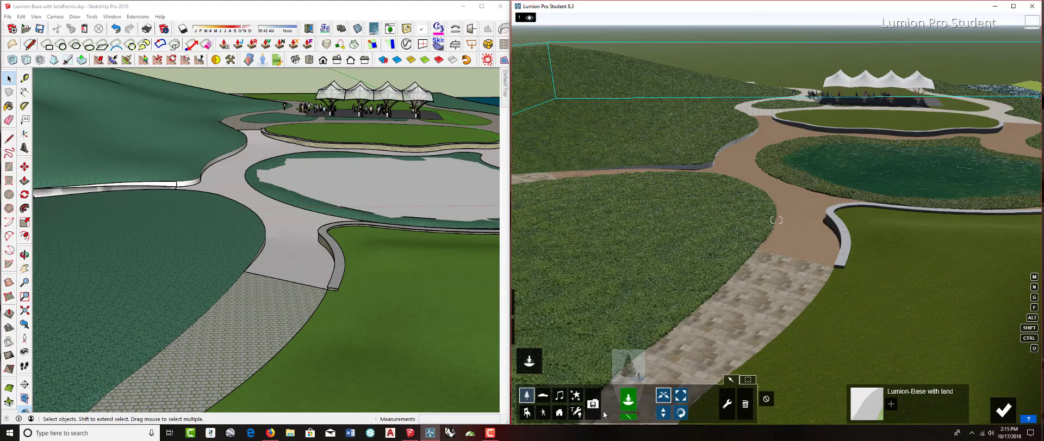
# Examine the brick path, planting beds and pond edge from low and raised viewpoints facing the canopy pavilion
pyautogui.moveTo(261, 196)
pyautogui.mouseDown(button='middle')
pyautogui.moveTo(287, 192)
pyautogui.moveTo(300, 170)
pyautogui.mouseUp(button='middle')
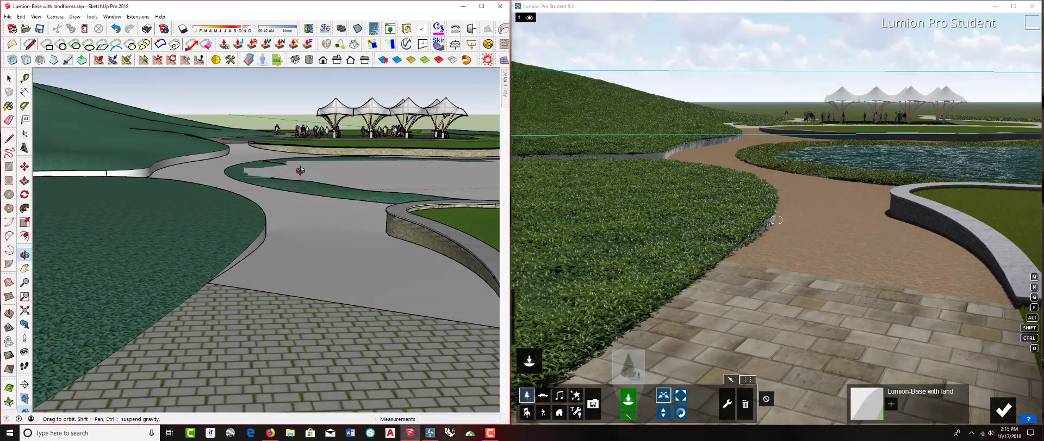
pyautogui.scroll(5, 302, 166)
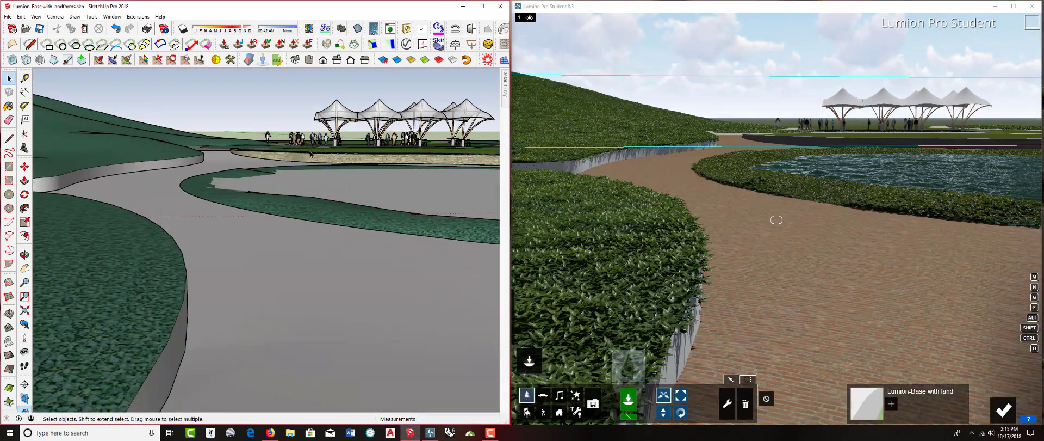
pyautogui.scroll(-3, 308, 158)
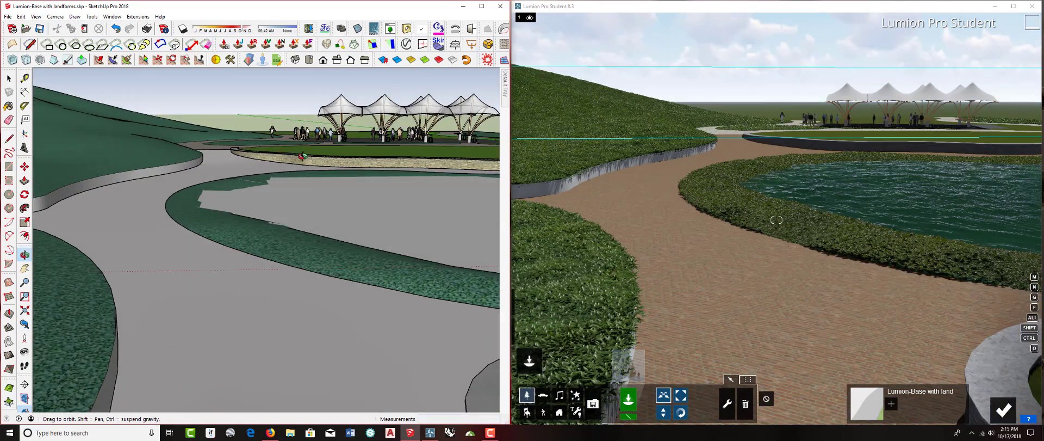
pyautogui.scroll(-2, 306, 161)
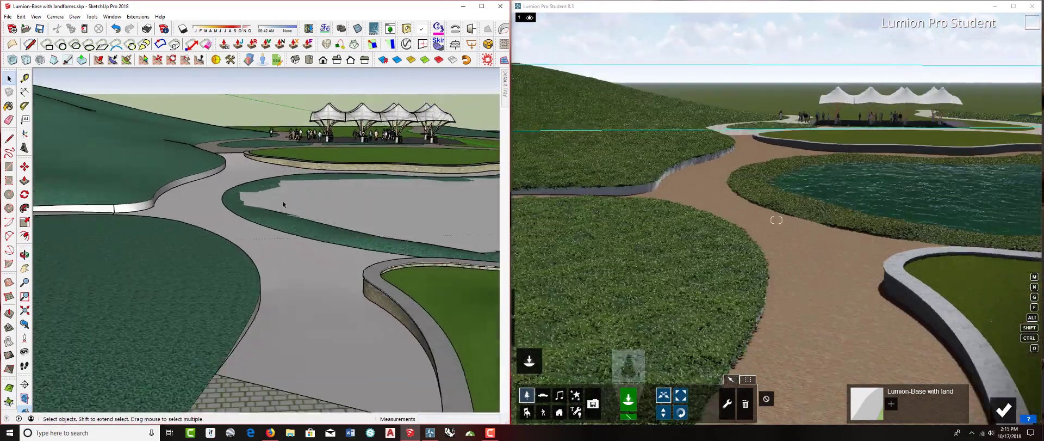
pyautogui.moveTo(282, 201); pyautogui.dragTo(321, 277, button='middle')
pyautogui.scroll(6, 320, 277)
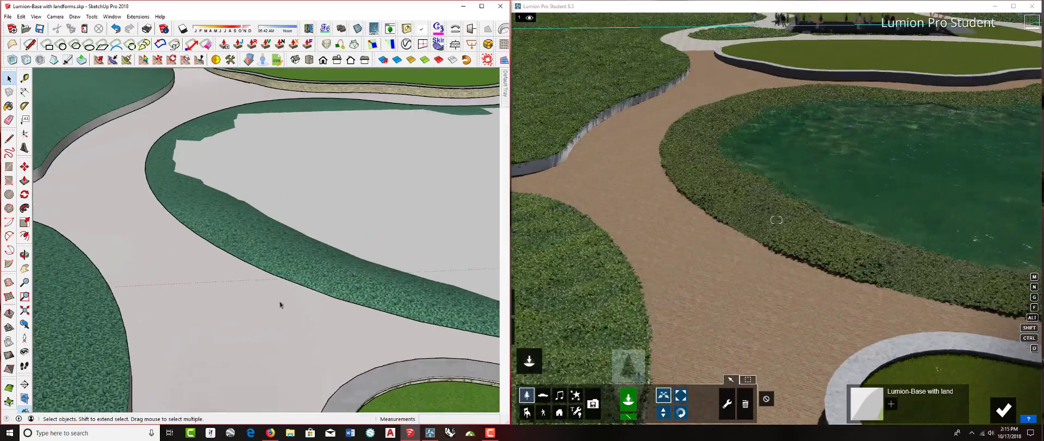
pyautogui.moveTo(280, 304); pyautogui.dragTo(296, 379, button='middle')
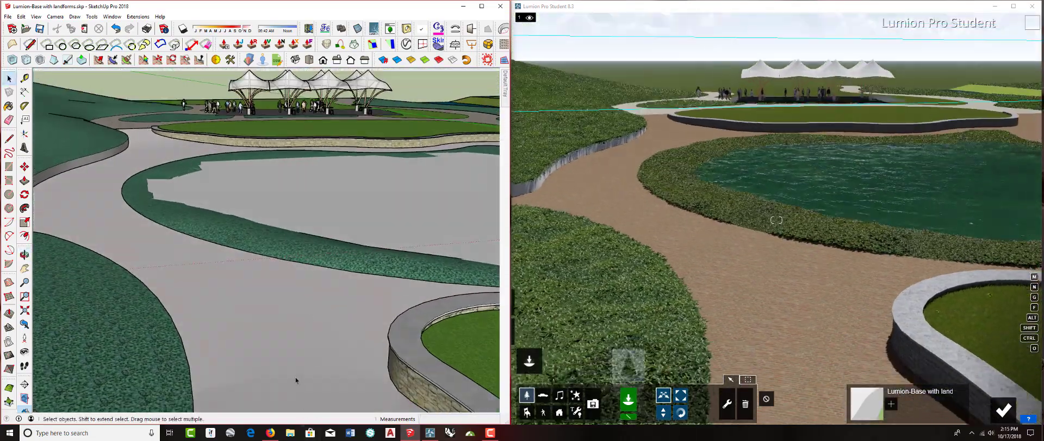
pyautogui.moveTo(281, 247)
pyautogui.mouseDown(button='middle')
pyautogui.moveTo(261, 249)
pyautogui.moveTo(343, 276)
pyautogui.mouseUp(button='middle')
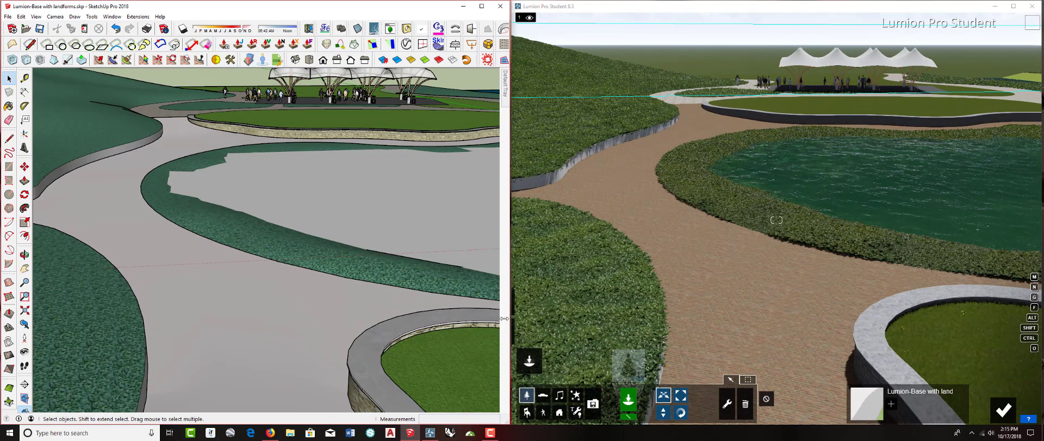
# Choose the African_Daisy_Orange flower from the nature library and place clumps in the planting strip along the pond edge
pyautogui.scroll(2, 307, 246)
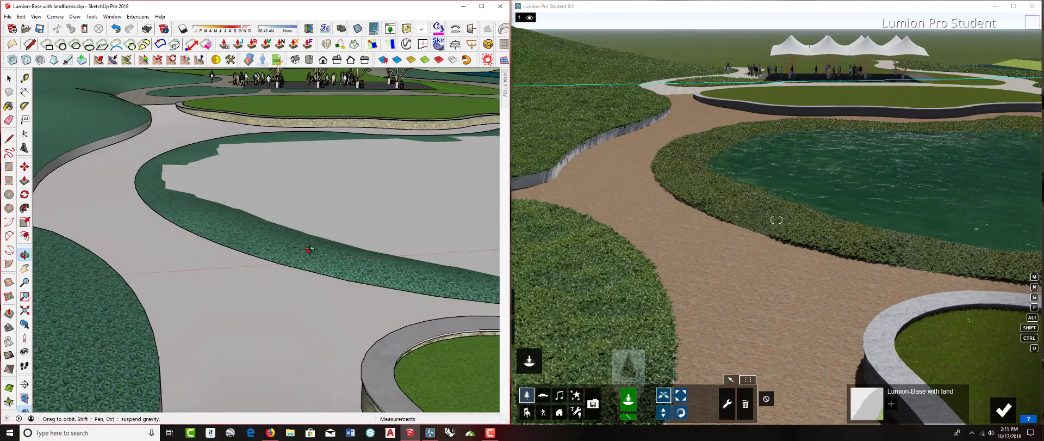
pyautogui.click(672, 338)
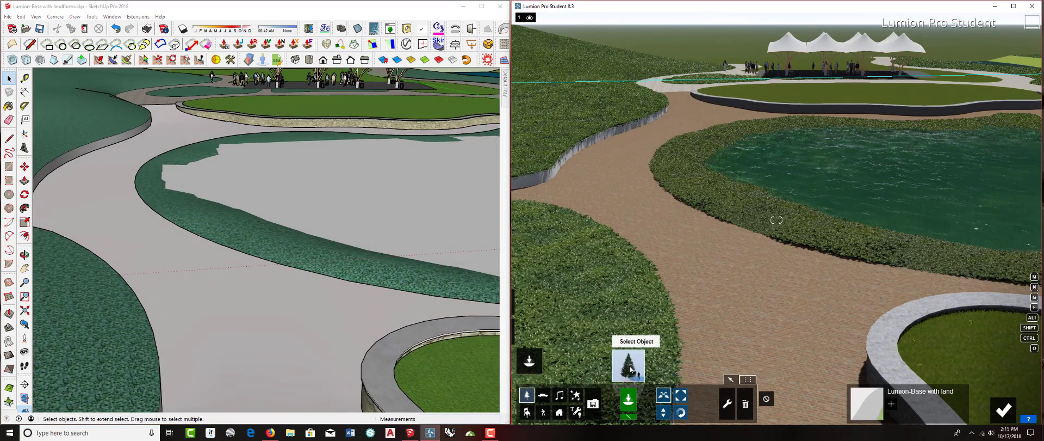
pyautogui.click(630, 370)
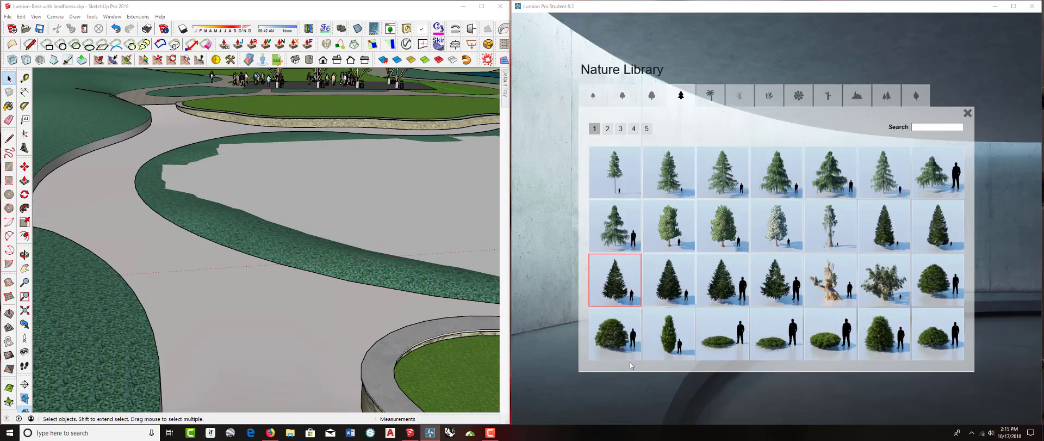
pyautogui.click(799, 96)
pyautogui.click(618, 175)
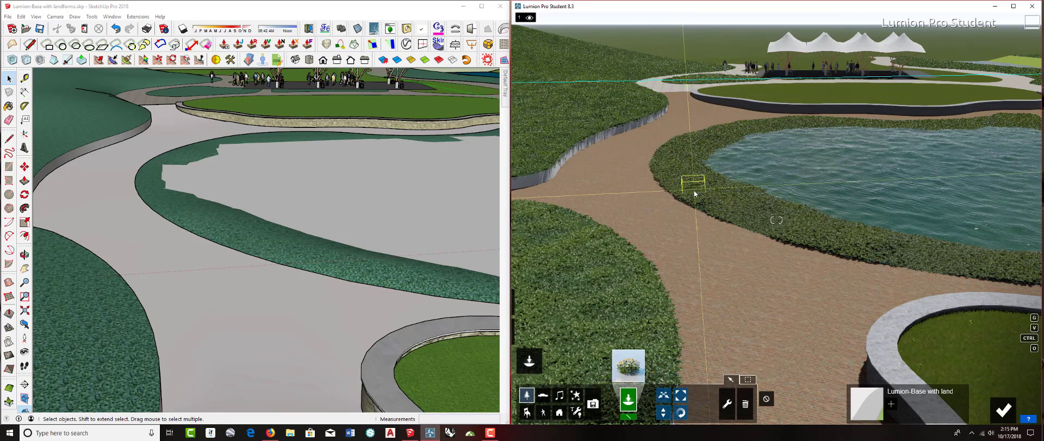
pyautogui.click(695, 192)
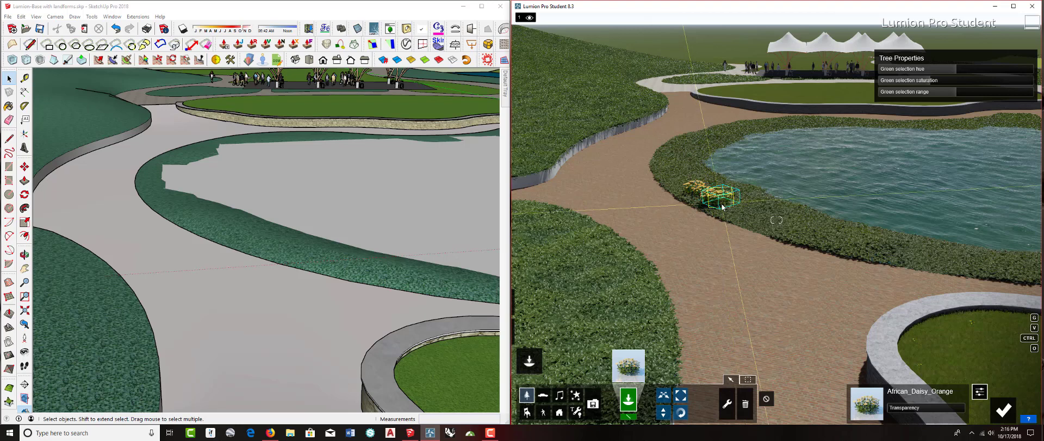
# Mass-place a curved line of orange African daisies along the pond's planting strip, adding extra points to follow the path edge
pyautogui.click(634, 418)
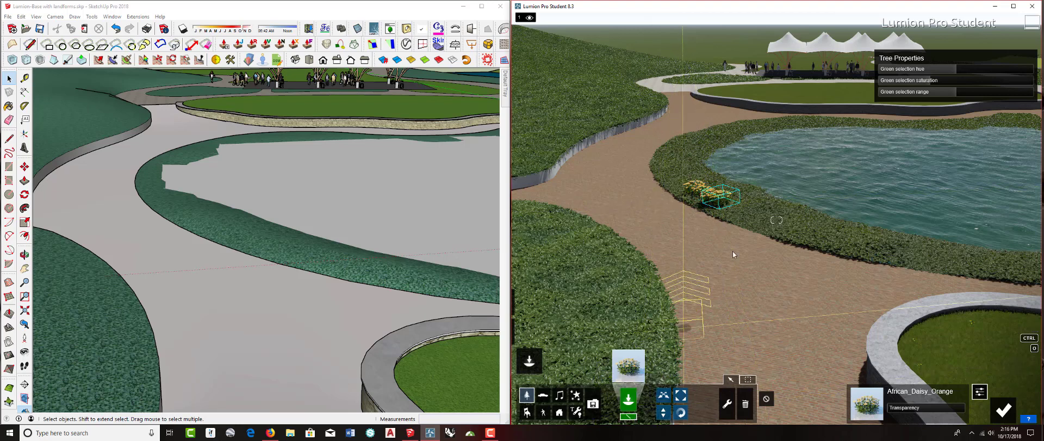
pyautogui.click(734, 210)
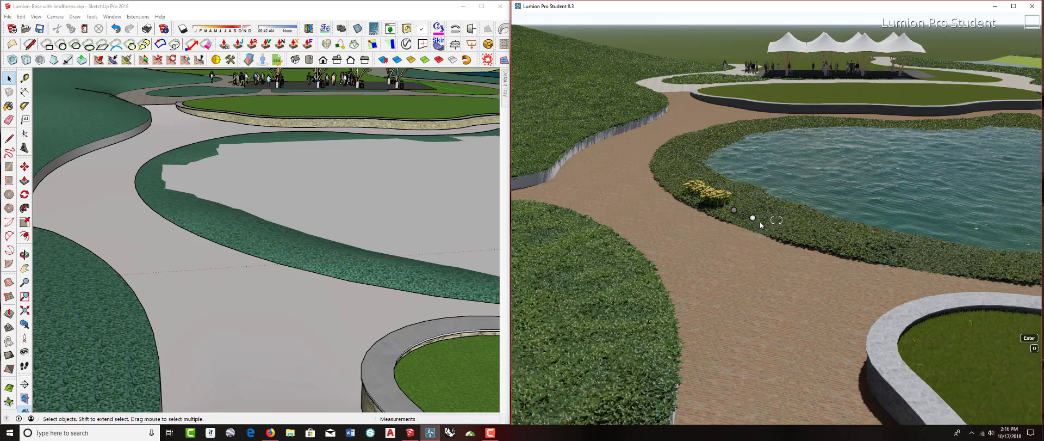
pyautogui.click(796, 231)
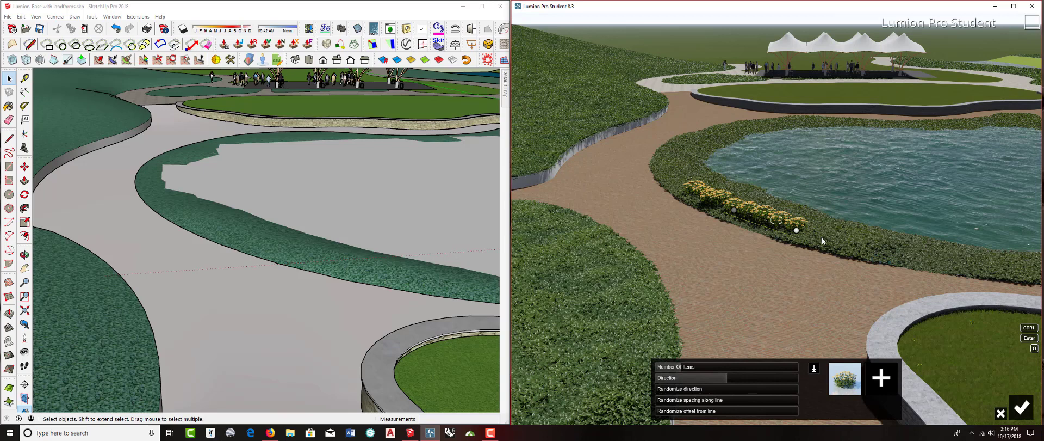
pyautogui.keyDown('ctrl'); pyautogui.click(839, 240); pyautogui.keyUp('ctrl')
pyautogui.keyDown('ctrl'); pyautogui.click(854, 242); pyautogui.keyUp('ctrl')
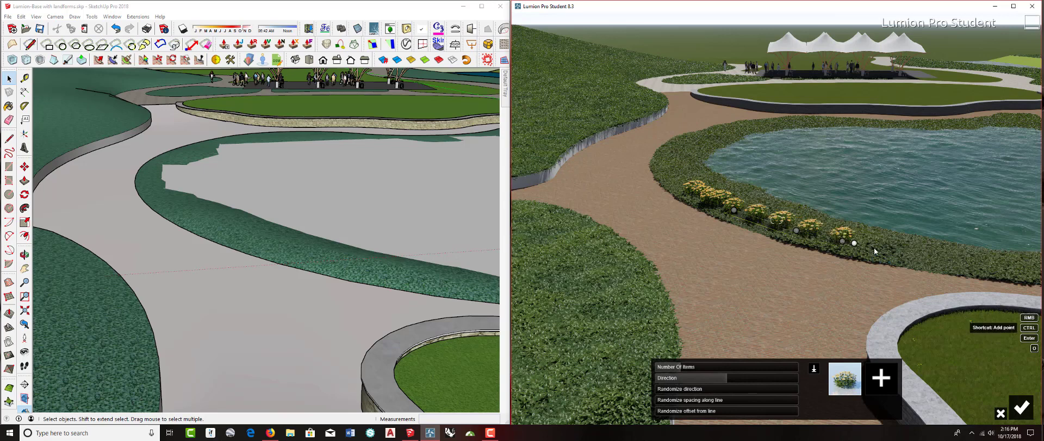
pyautogui.click(797, 230)
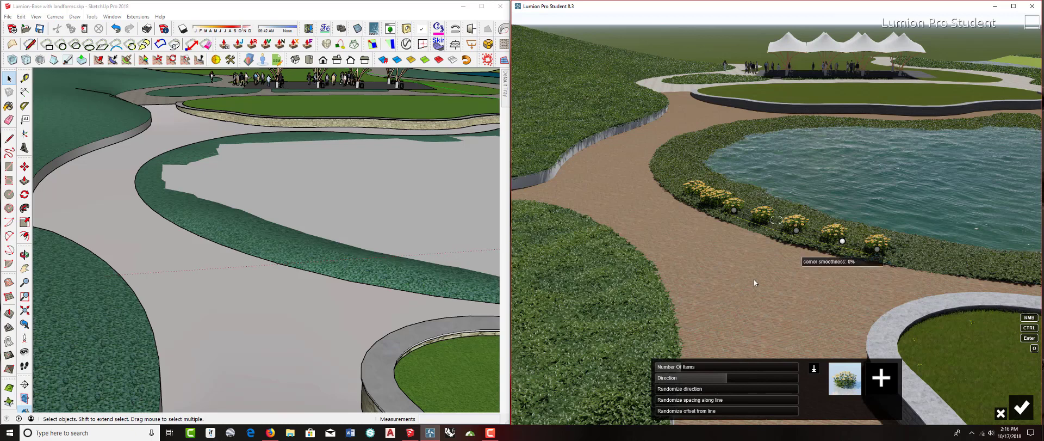
# Increase the daisy row's number of items, adjust its direction, randomize its offset from the line to about 0.6, and accept the placement
pyautogui.moveTo(682, 369)
pyautogui.mouseDown()
pyautogui.moveTo(697, 370)
pyautogui.moveTo(683, 378)
pyautogui.mouseUp()
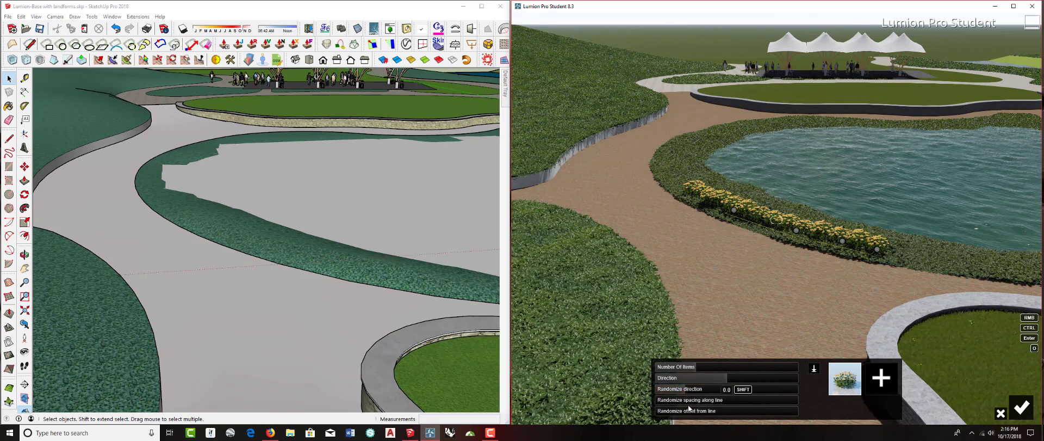
pyautogui.moveTo(686, 400); pyautogui.dragTo(690, 408)
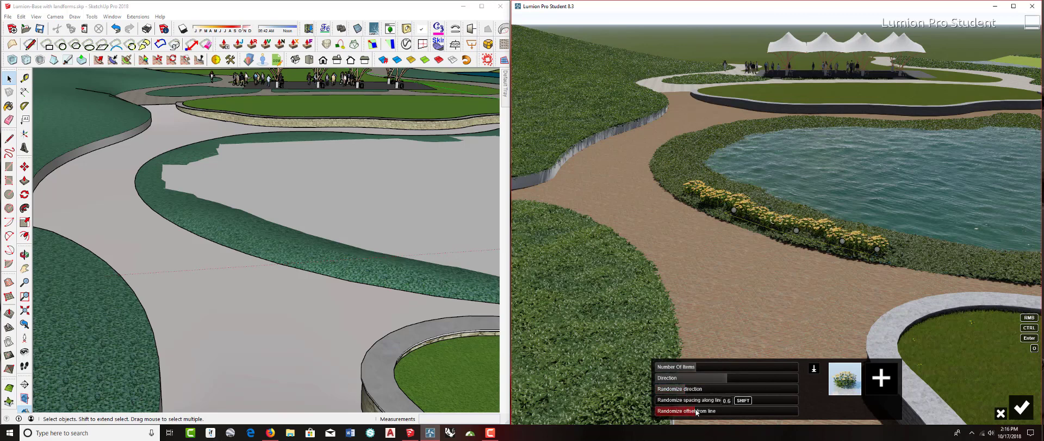
pyautogui.moveTo(723, 381)
pyautogui.mouseDown()
pyautogui.moveTo(710, 382)
pyautogui.moveTo(711, 363)
pyautogui.mouseUp()
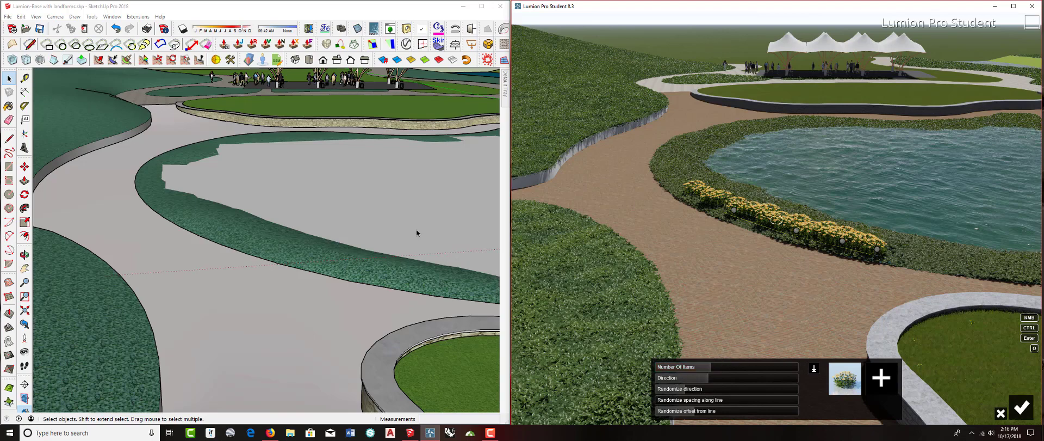
pyautogui.scroll(3, 415, 231)
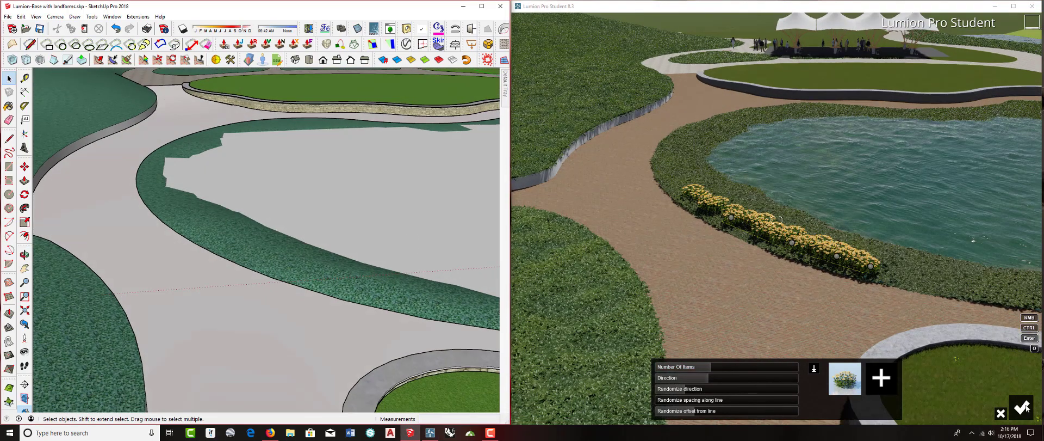
pyautogui.click(1026, 407)
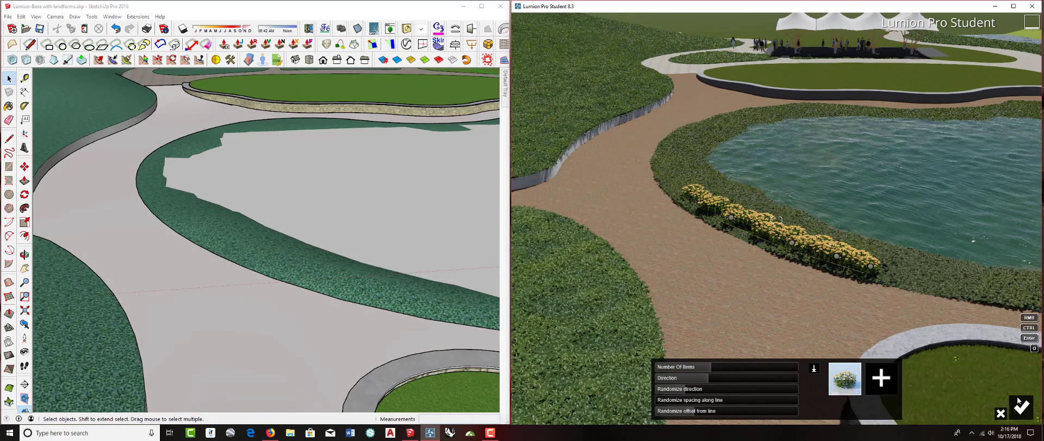
pyautogui.click(1021, 405)
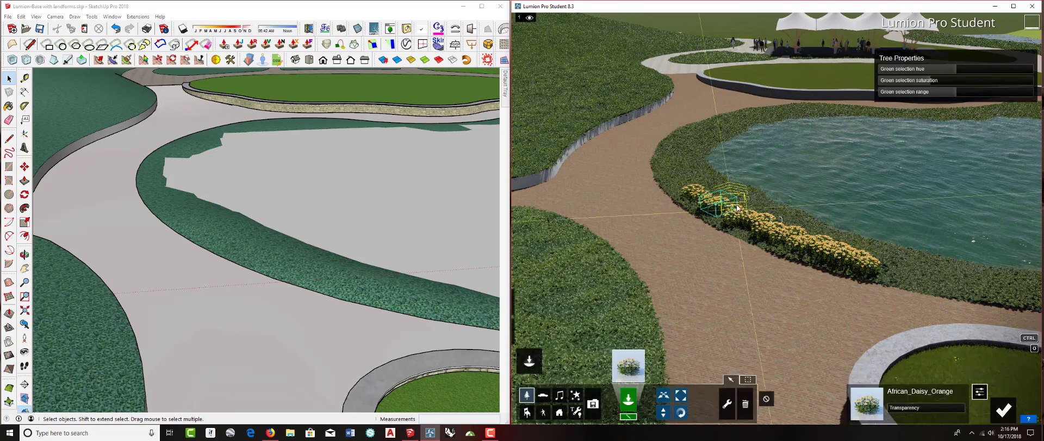
# Choose the blue grouped flower and start a mass-placement line between the daisy row and the pond
pyautogui.click(631, 365)
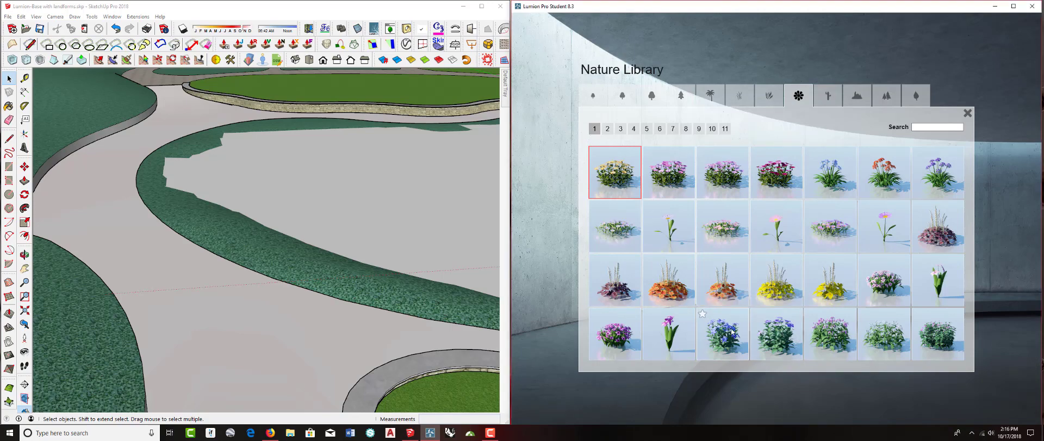
pyautogui.click(770, 333)
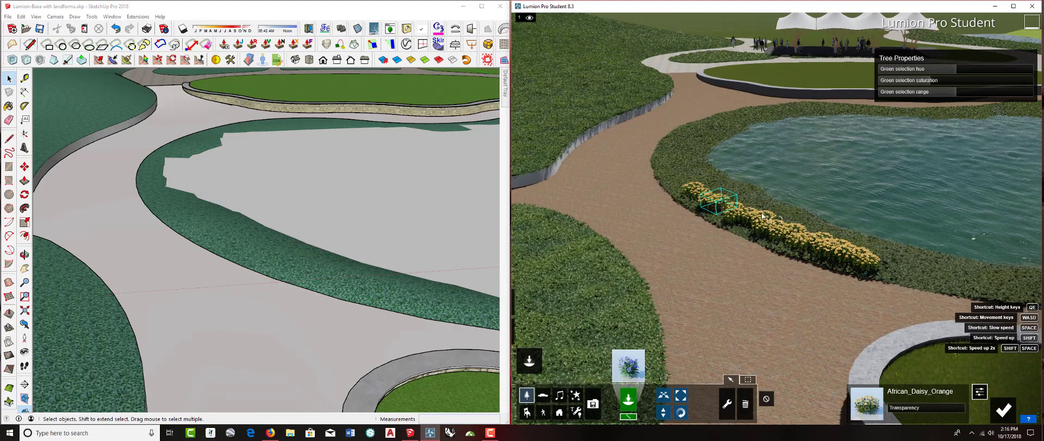
pyautogui.moveTo(350, 210); pyautogui.dragTo(341, 222, button='middle')
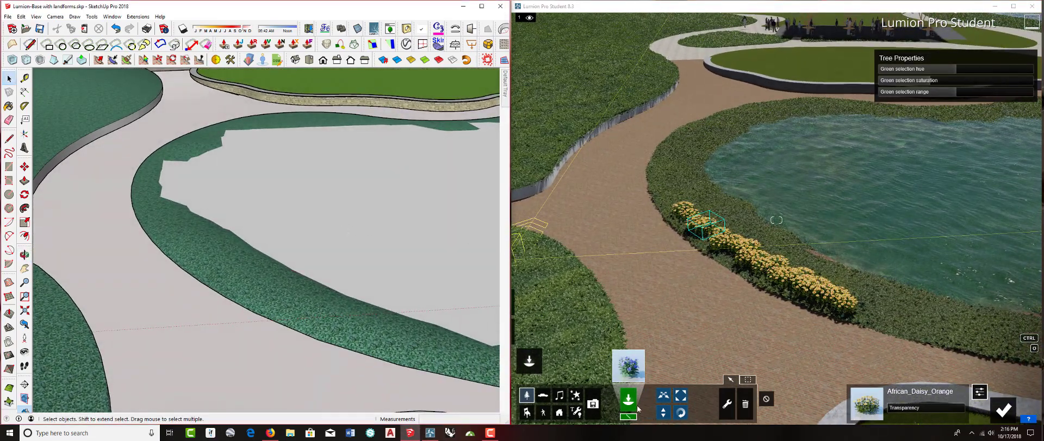
pyautogui.click(738, 222)
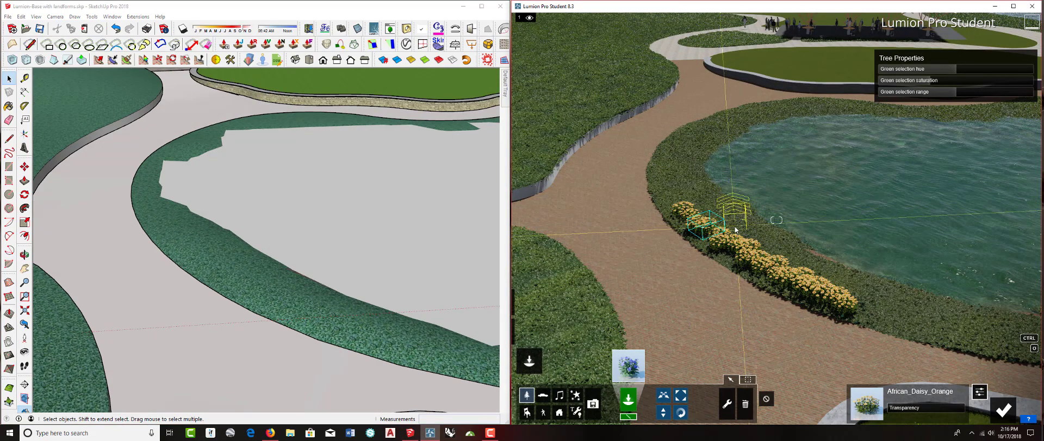
pyautogui.click(735, 225)
pyautogui.click(794, 258)
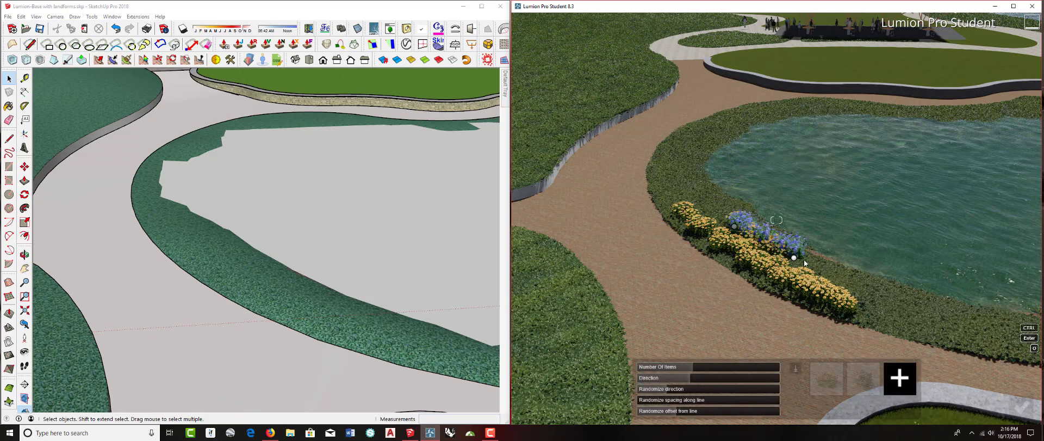
# Extend the blue flower line with further points around the end of the daisy row and along the path edge
pyautogui.keyDown('ctrl'); pyautogui.click(831, 273); pyautogui.keyUp('ctrl')
pyautogui.keyDown('ctrl'); pyautogui.click(857, 284); pyautogui.keyUp('ctrl')
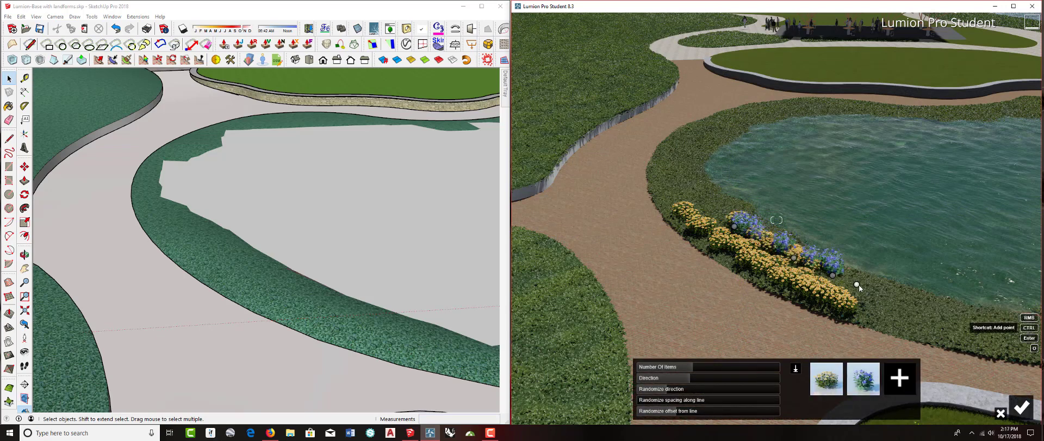
pyautogui.keyDown('ctrl'); pyautogui.click(870, 310); pyautogui.keyUp('ctrl')
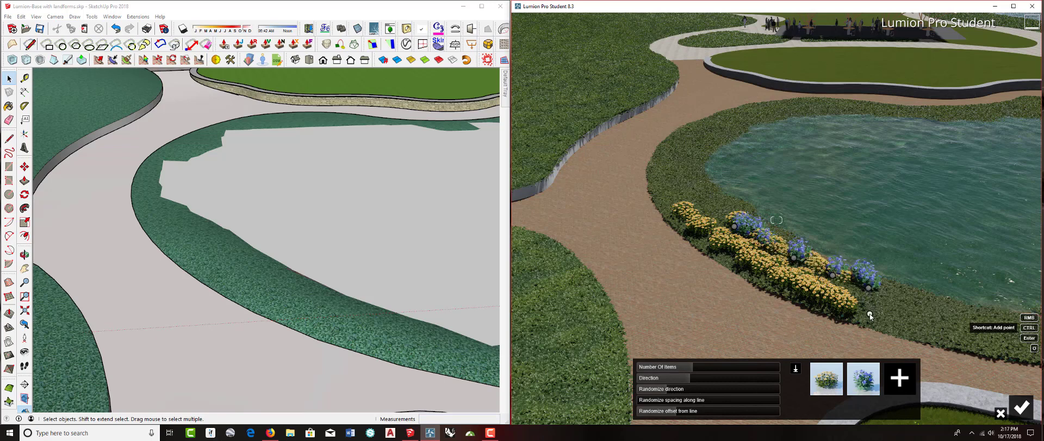
pyautogui.keyDown('ctrl'); pyautogui.click(903, 324); pyautogui.keyUp('ctrl')
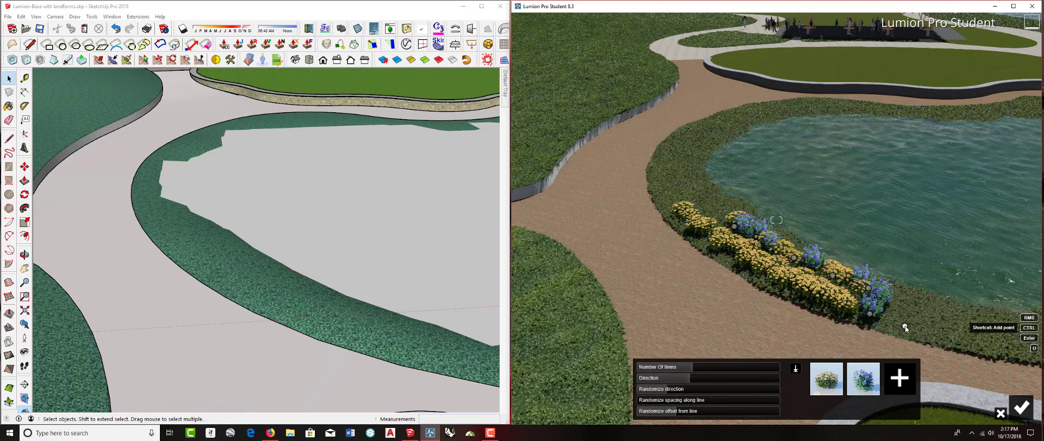
pyautogui.keyDown('ctrl'); pyautogui.click(944, 333); pyautogui.keyUp('ctrl')
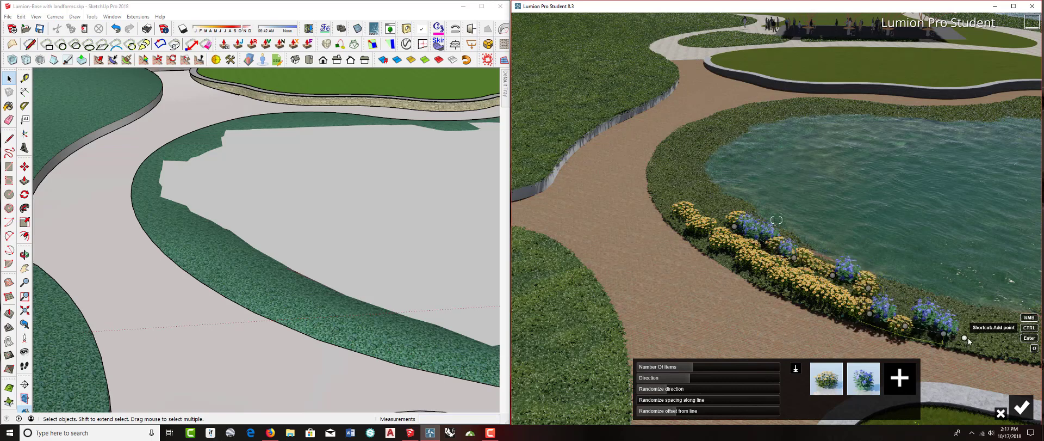
pyautogui.keyDown('ctrl'); pyautogui.click(972, 339); pyautogui.keyUp('ctrl')
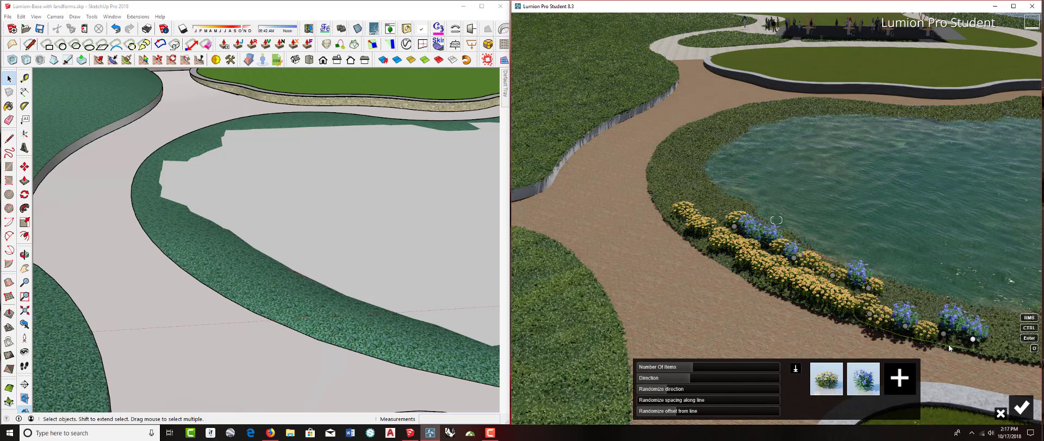
# Remove the orange daisy from the placement mix, increase the number of blue flowers, widen their random offset to about 0.9, and accept the row
pyautogui.click(826, 380)
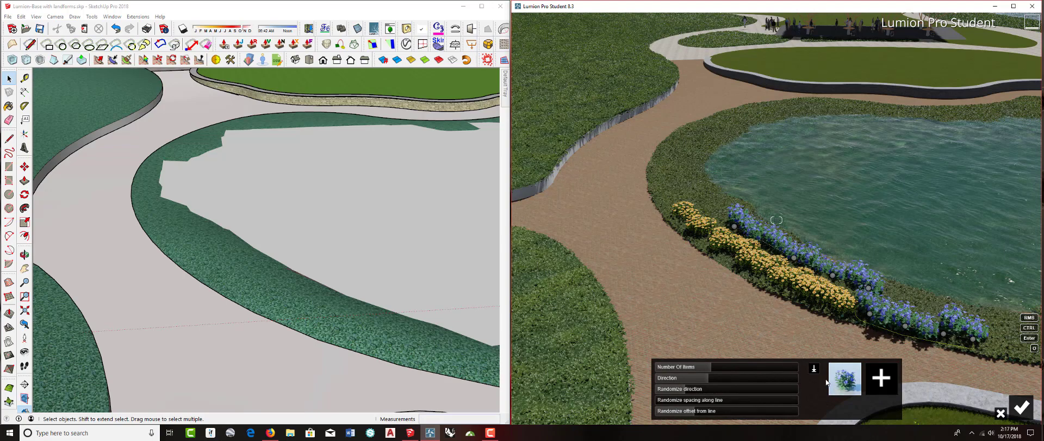
pyautogui.moveTo(712, 368); pyautogui.dragTo(732, 368)
pyautogui.moveTo(710, 399); pyautogui.dragTo(728, 399)
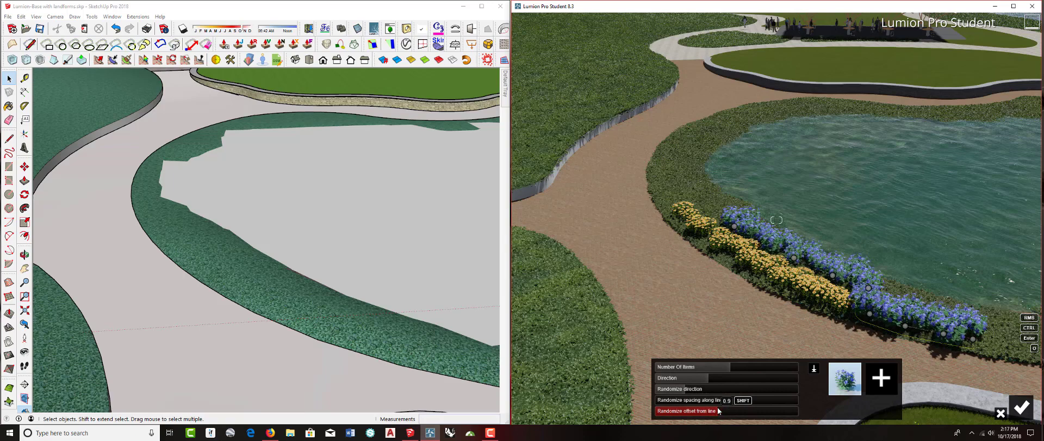
pyautogui.click(1028, 409)
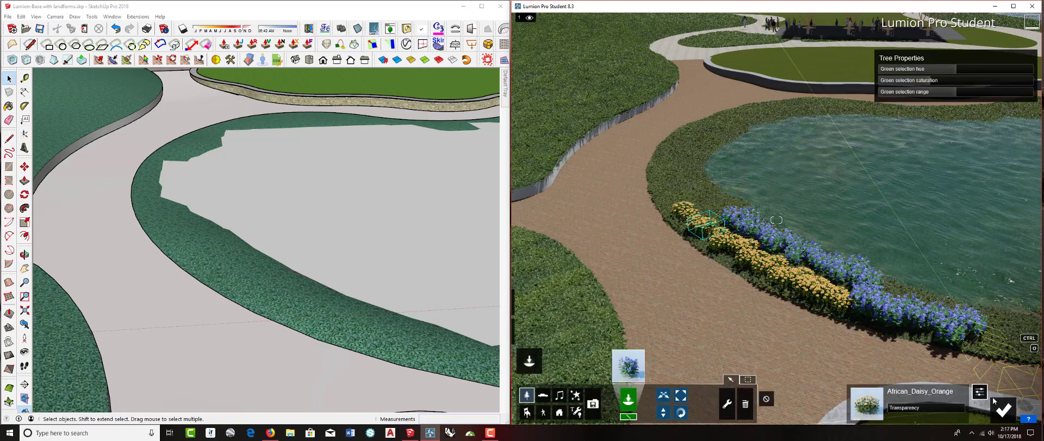
# Open the large-leaf tree category of the Nature Library in place of the flower selection
pyautogui.scroll(-4, 296, 336)
pyautogui.moveTo(331, 324)
pyautogui.mouseDown(button='middle')
pyautogui.moveTo(338, 235)
pyautogui.moveTo(304, 223)
pyautogui.moveTo(334, 261)
pyautogui.moveTo(351, 262)
pyautogui.moveTo(342, 262)
pyautogui.mouseUp(button='middle')
pyautogui.scroll(3, 334, 261)
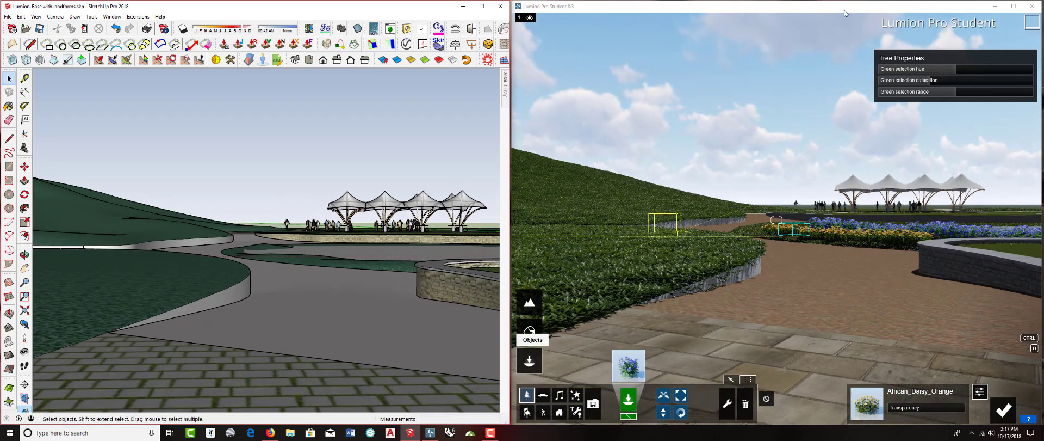
pyautogui.click(854, 334)
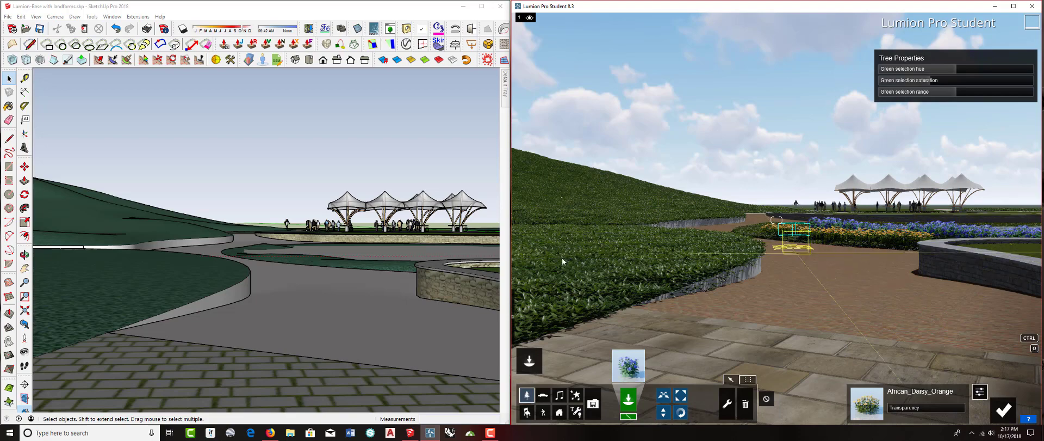
pyautogui.moveTo(433, 201); pyautogui.dragTo(437, 228, button='middle')
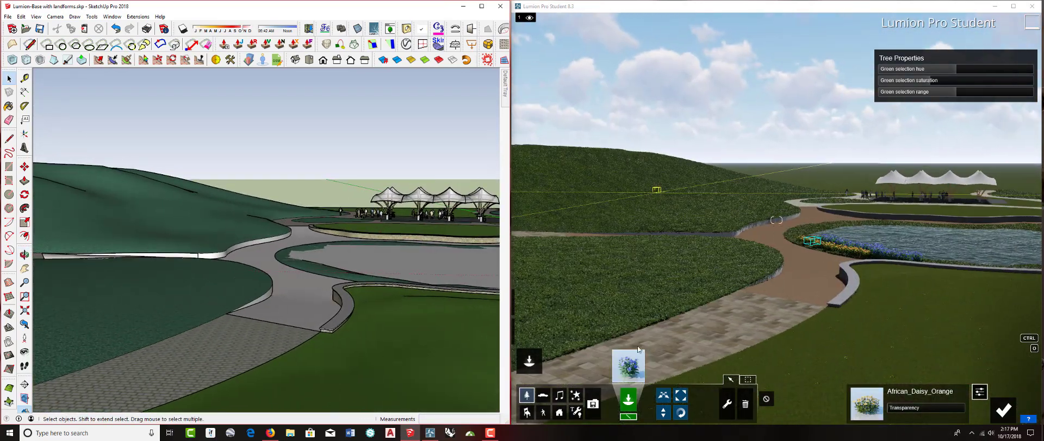
pyautogui.click(623, 369)
pyautogui.click(630, 399)
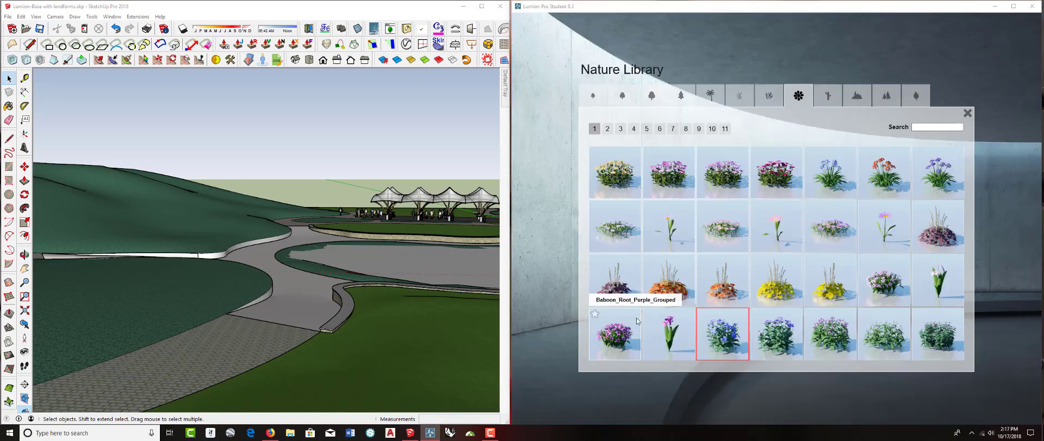
pyautogui.click(628, 361)
pyautogui.click(652, 95)
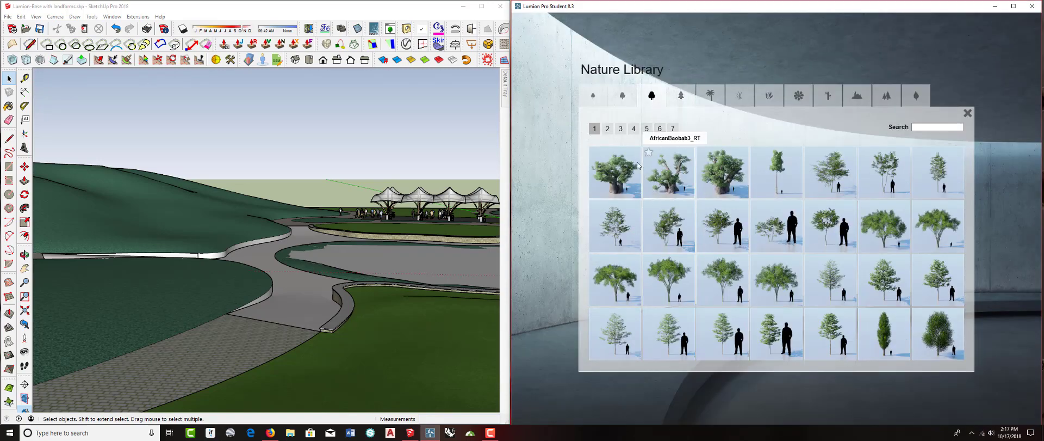
# Browse the pages of large-leaf trees and choose the AmericanElm2_M_RT elm from page 1 for placement
pyautogui.click(608, 130)
pyautogui.click(619, 131)
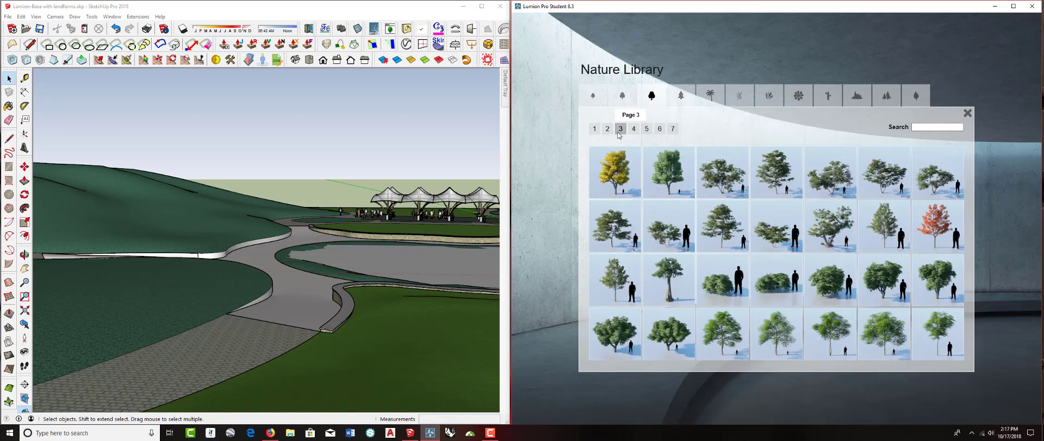
pyautogui.click(608, 130)
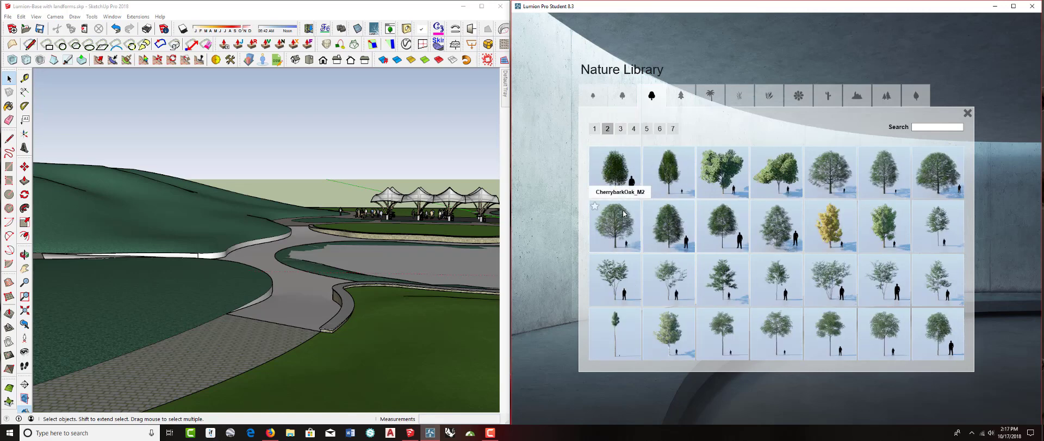
pyautogui.click(621, 129)
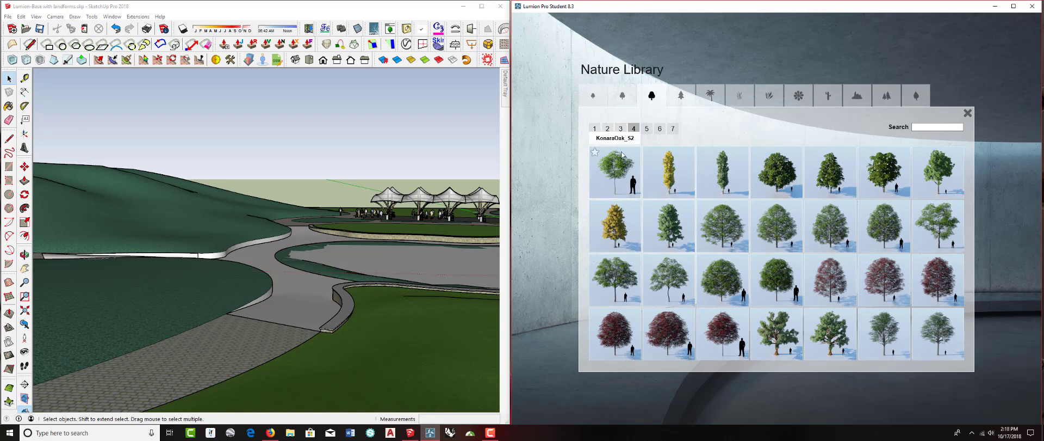
pyautogui.click(646, 129)
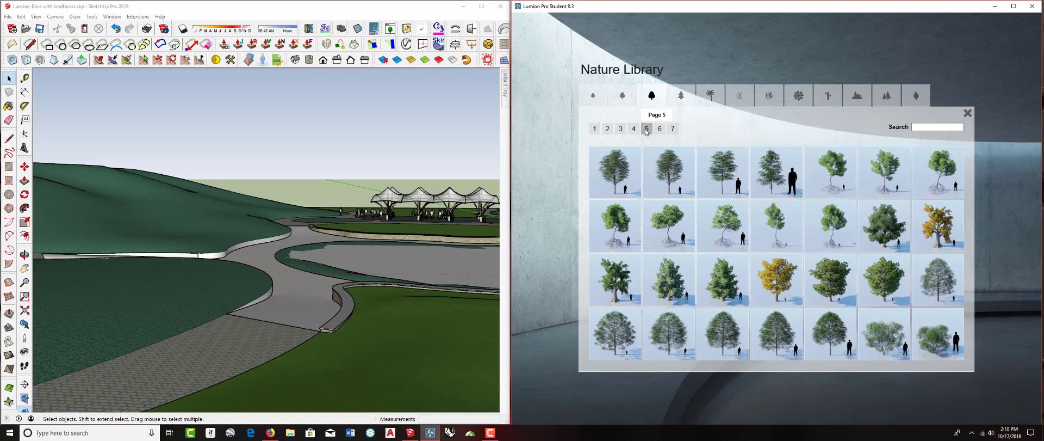
pyautogui.click(660, 129)
pyautogui.click(595, 129)
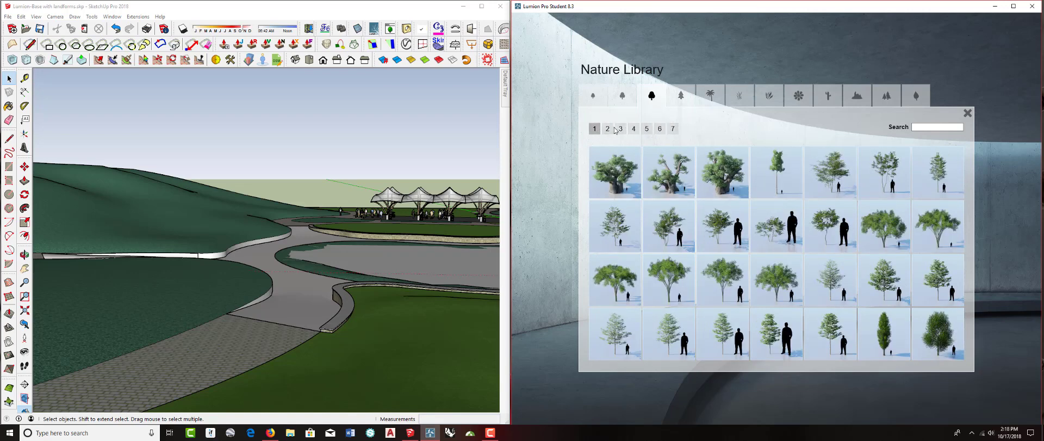
pyautogui.click(662, 270)
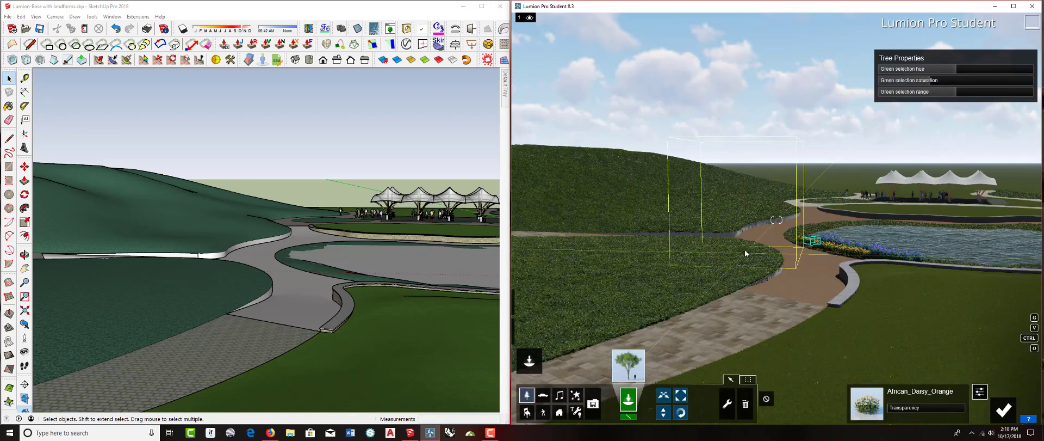
# Place a cluster of American elms on the planted bed beside the path and two more on the lawn across the path
pyautogui.click(745, 248)
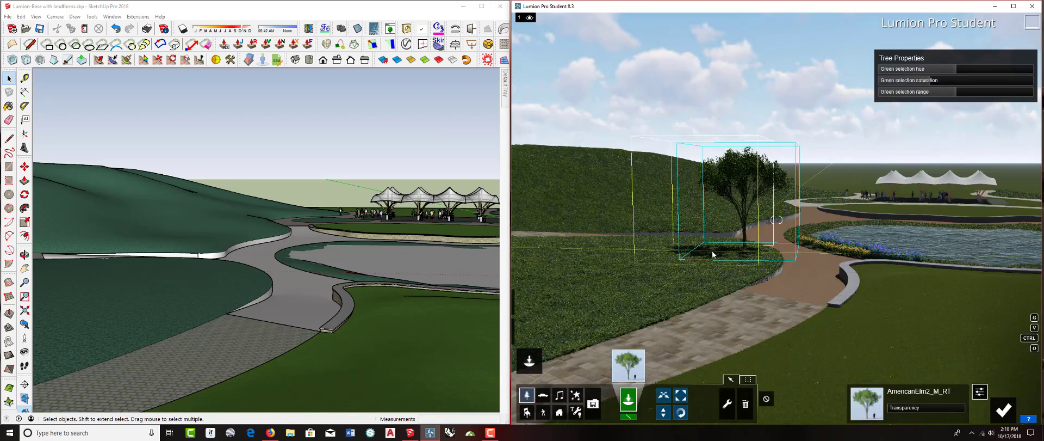
pyautogui.click(712, 250)
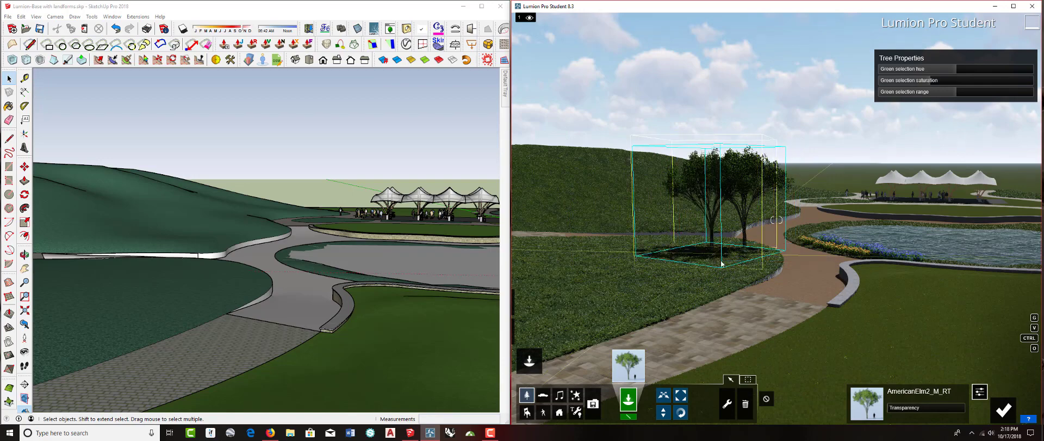
pyautogui.click(691, 283)
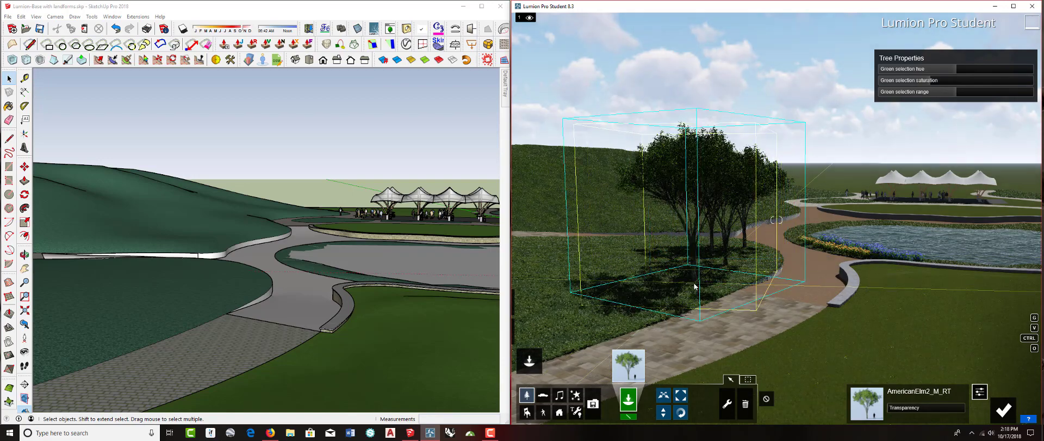
pyautogui.click(876, 271)
pyautogui.click(933, 277)
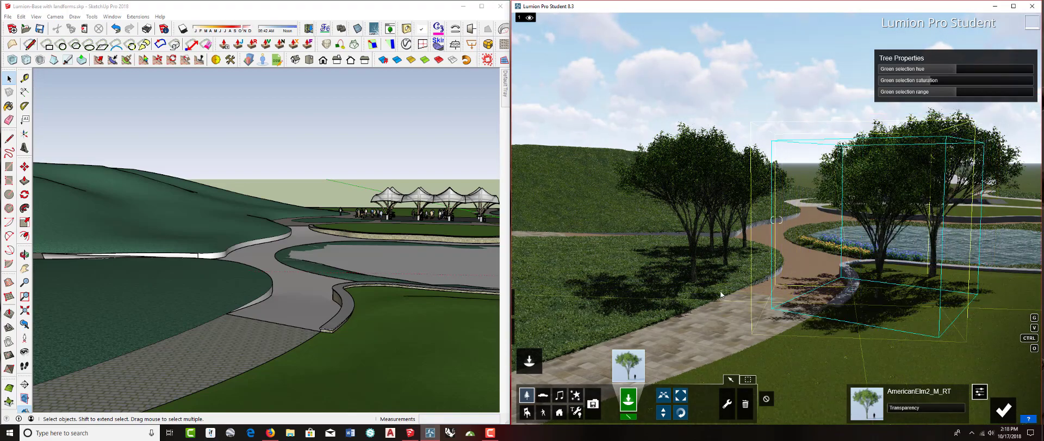
# Add more American elms to the planted bed facing the pond, extending the existing cluster along the path
pyautogui.moveTo(392, 272)
pyautogui.mouseDown(button='middle')
pyautogui.moveTo(339, 243)
pyautogui.moveTo(401, 263)
pyautogui.moveTo(475, 257)
pyautogui.moveTo(366, 285)
pyautogui.moveTo(222, 245)
pyautogui.moveTo(326, 256)
pyautogui.mouseUp(button='middle')
pyautogui.scroll(5, 381, 261)
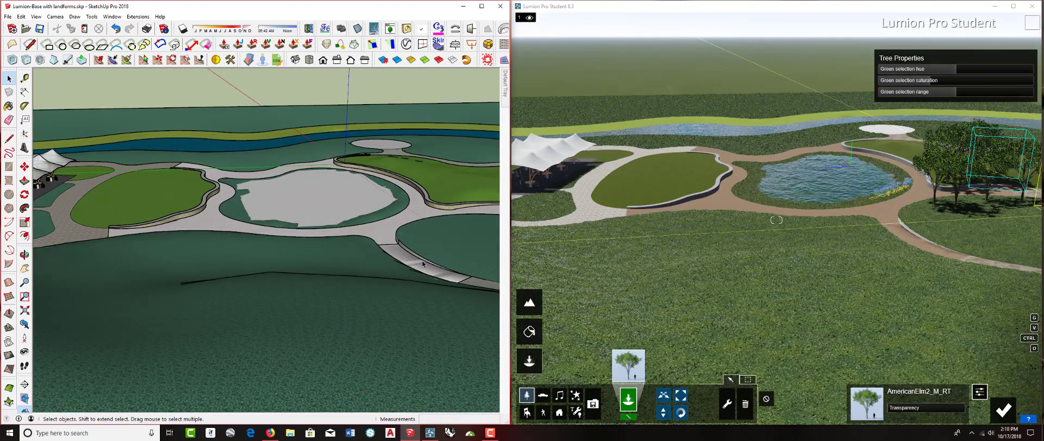
pyautogui.scroll(8, 423, 264)
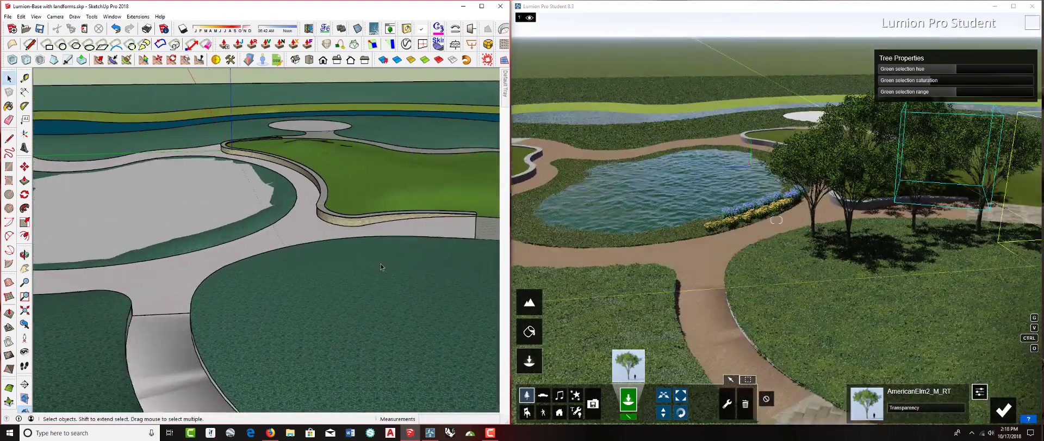
pyautogui.click(782, 252)
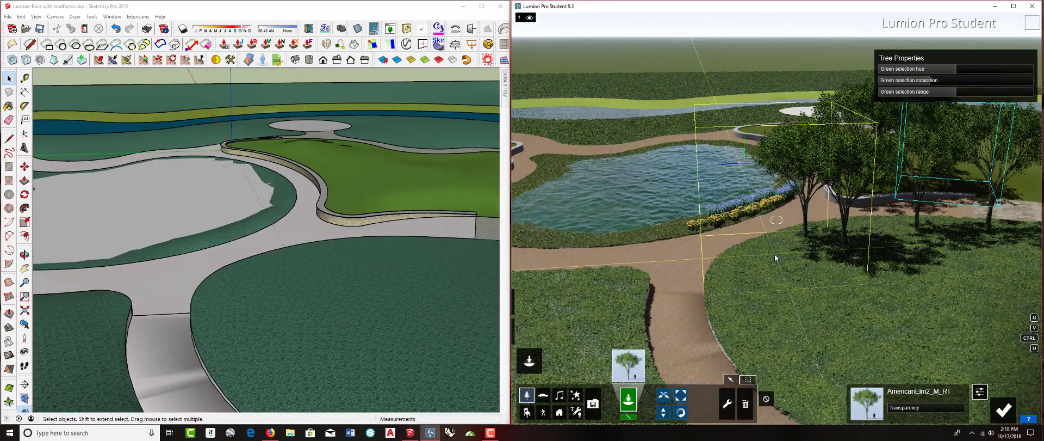
pyautogui.click(777, 256)
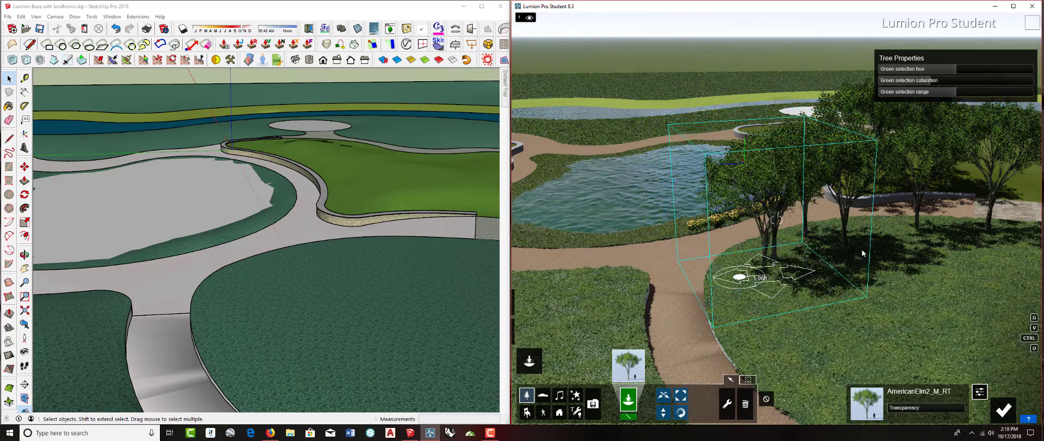
pyautogui.moveTo(739, 278); pyautogui.dragTo(795, 264)
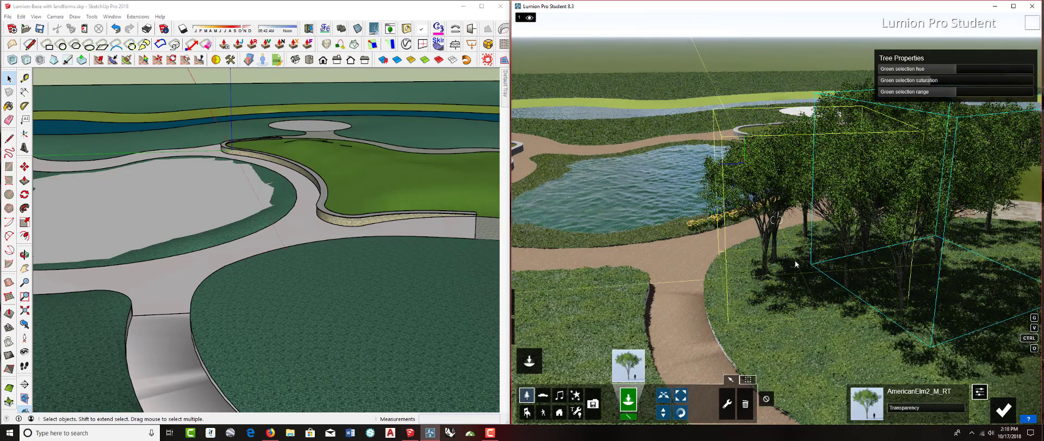
# Choose the pink flowering dogwood from page 4 of the small-leaf tree category in the Nature Library
pyautogui.moveTo(348, 264)
pyautogui.mouseDown(button='middle')
pyautogui.moveTo(377, 260)
pyautogui.moveTo(361, 278)
pyautogui.moveTo(308, 265)
pyautogui.mouseUp(button='middle')
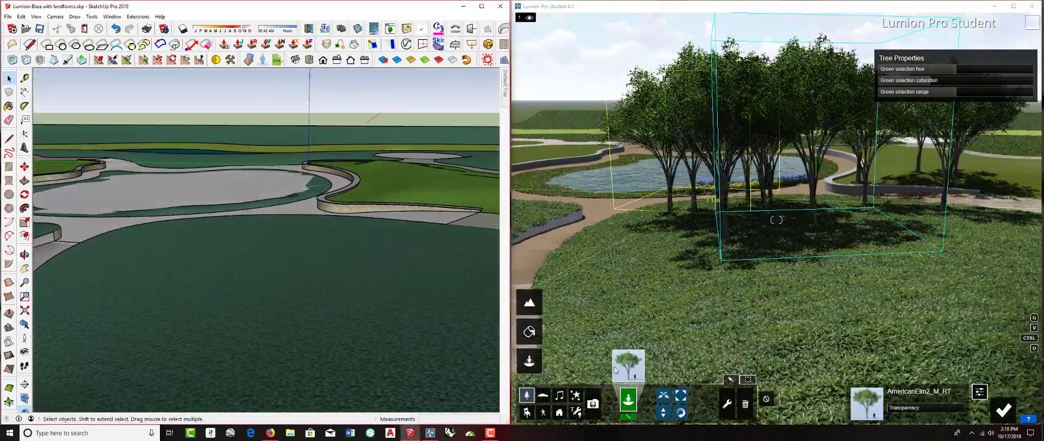
pyautogui.click(614, 367)
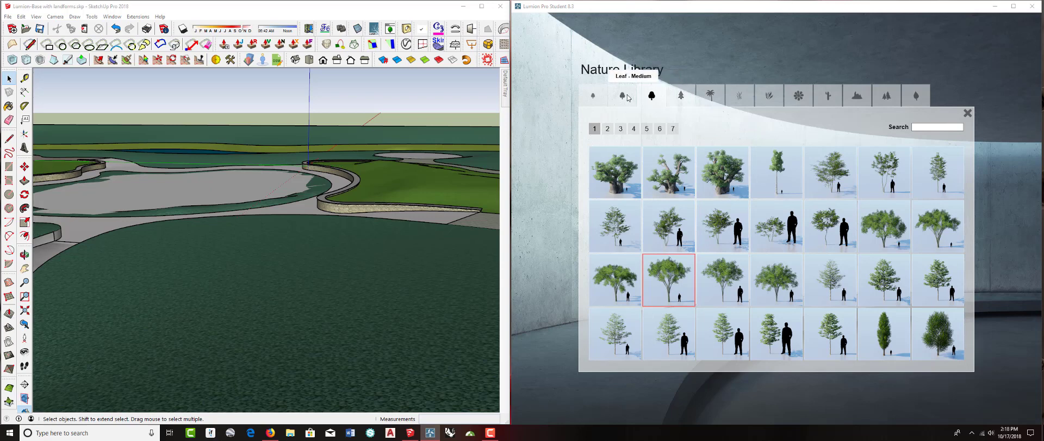
pyautogui.click(594, 96)
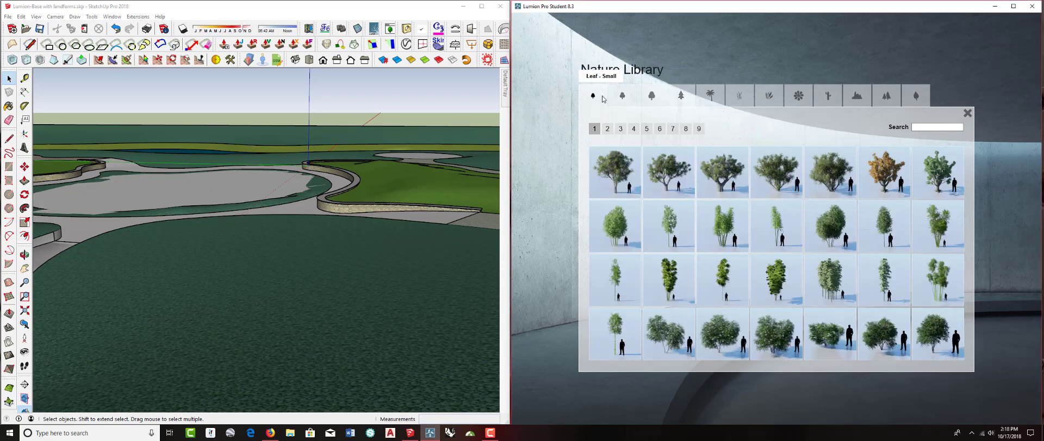
pyautogui.click(608, 128)
pyautogui.click(620, 128)
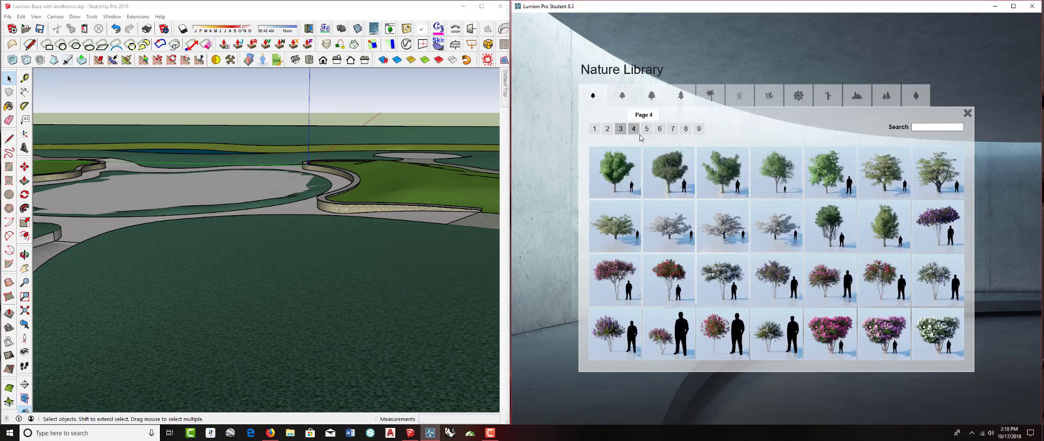
pyautogui.click(633, 129)
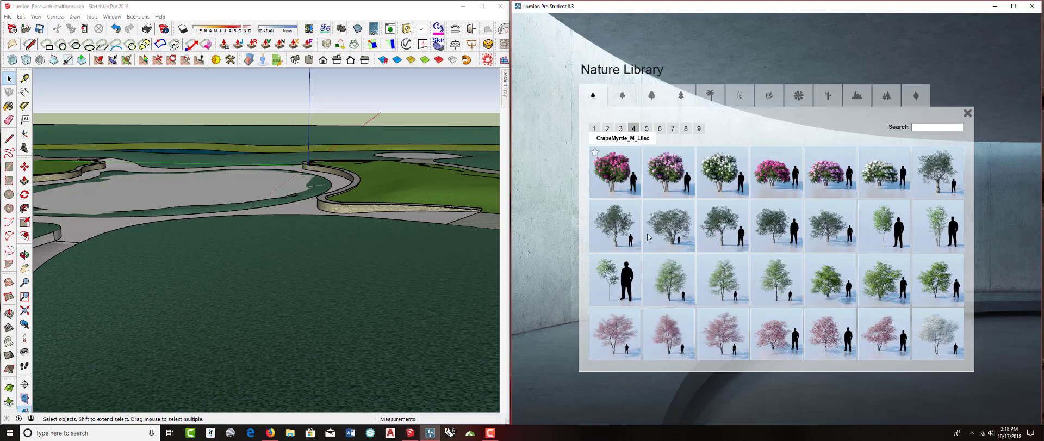
pyautogui.click(618, 334)
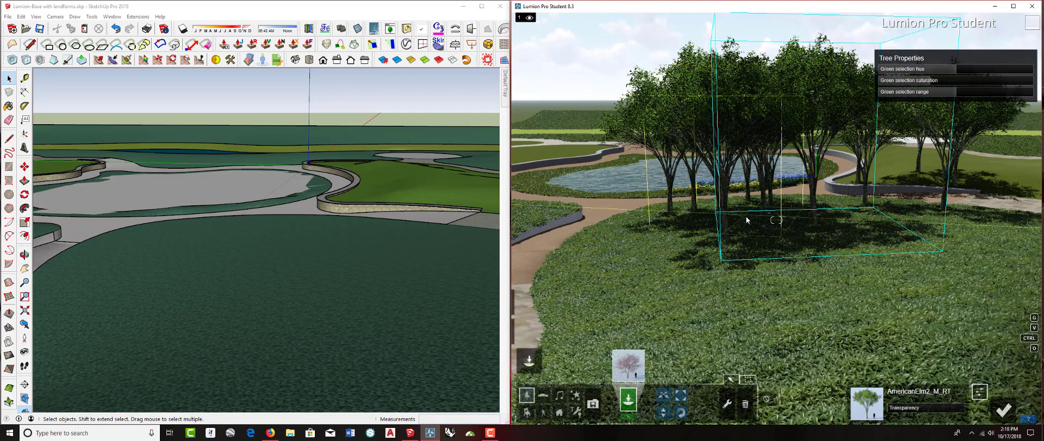
# Place three pink flowering dogwoods among and in front of the elms on the planted bed
pyautogui.click(700, 221)
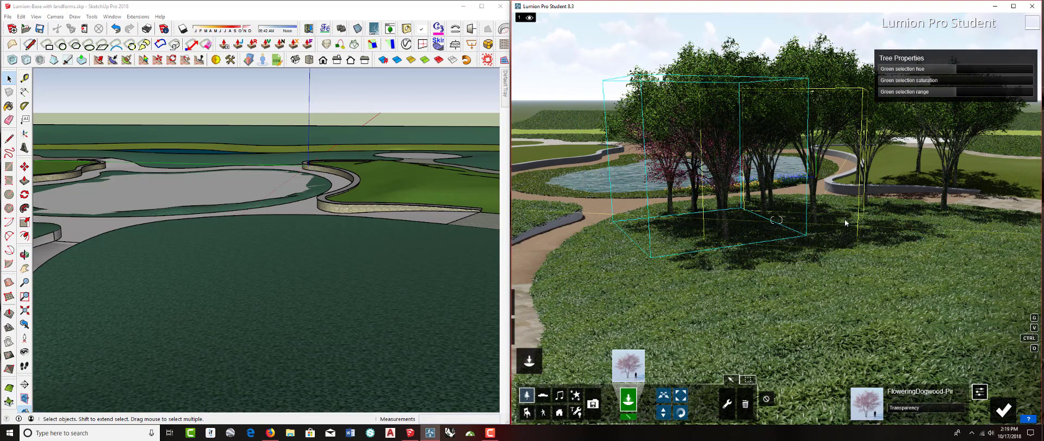
pyautogui.click(870, 231)
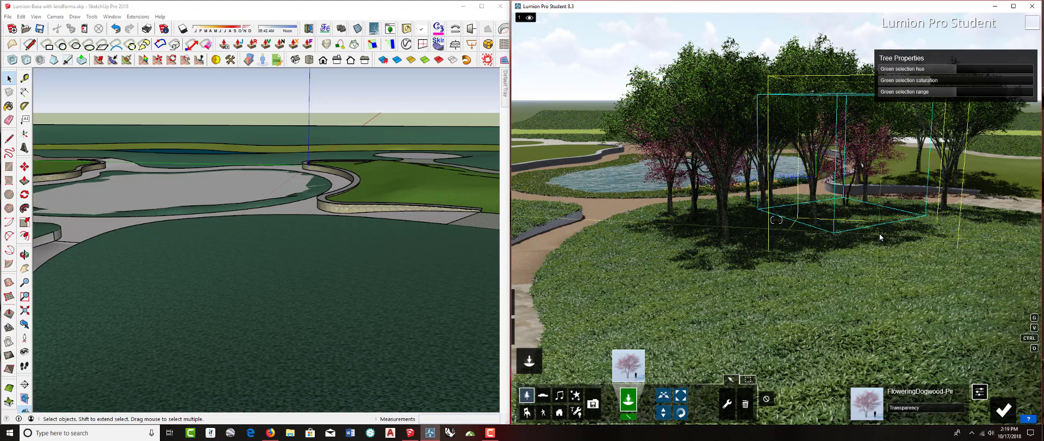
pyautogui.click(658, 243)
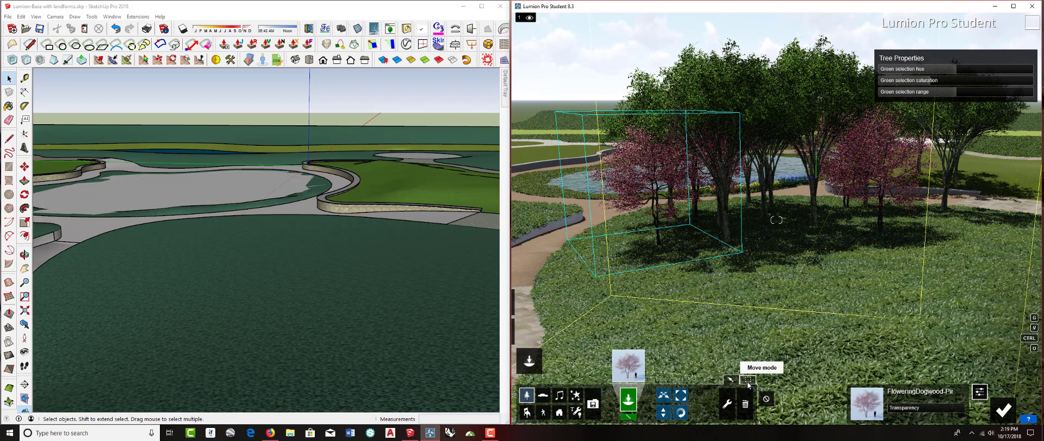
# Scale down the two foreground flowering dogwoods, then preview the scene in Photo mode and return to build mode
pyautogui.click(747, 381)
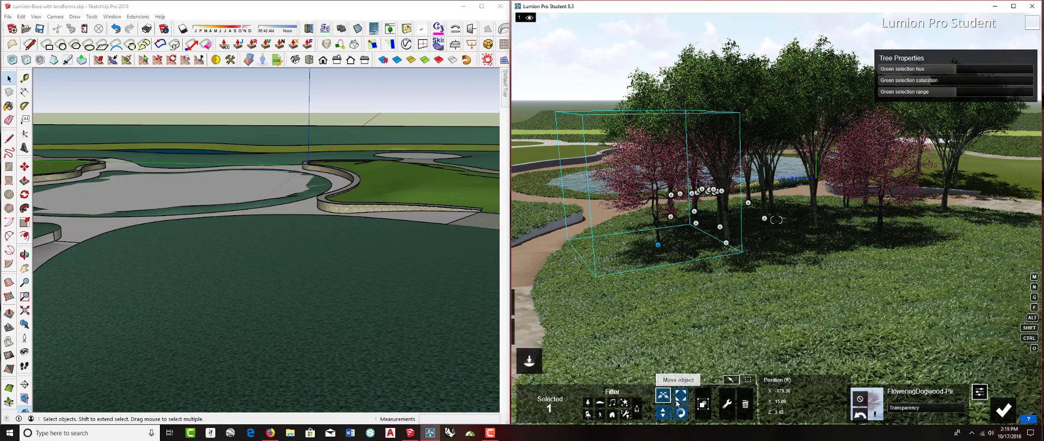
pyautogui.click(680, 395)
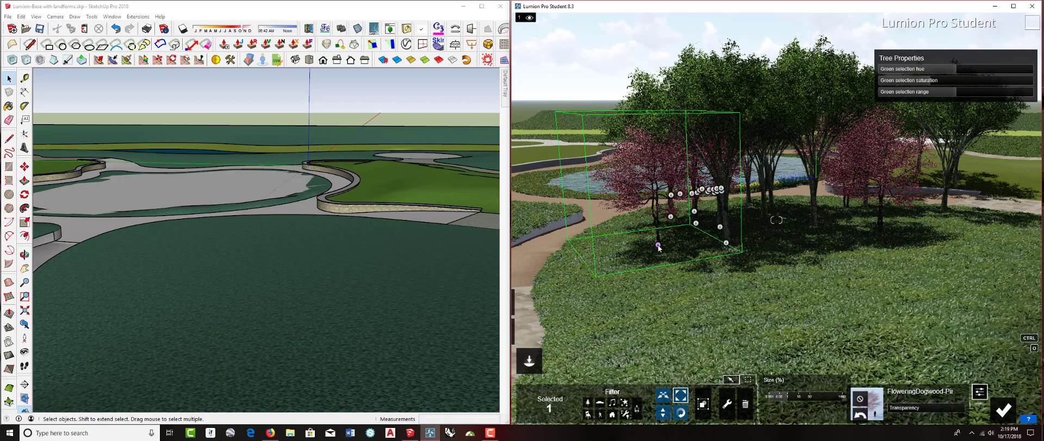
pyautogui.moveTo(659, 244); pyautogui.dragTo(659, 255)
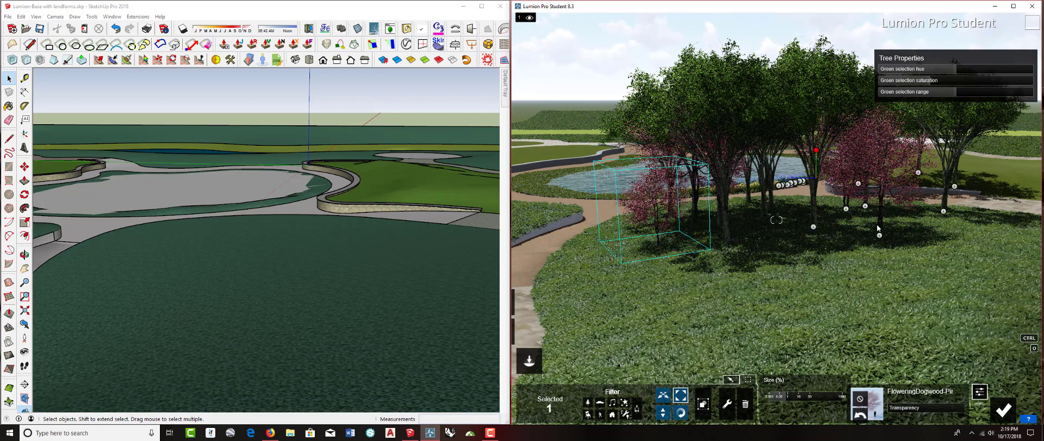
pyautogui.click(881, 237)
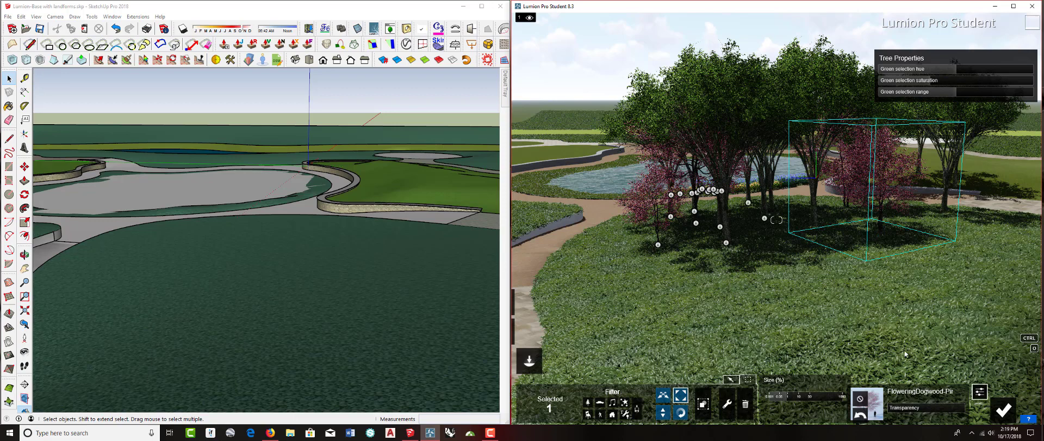
pyautogui.click(1003, 389)
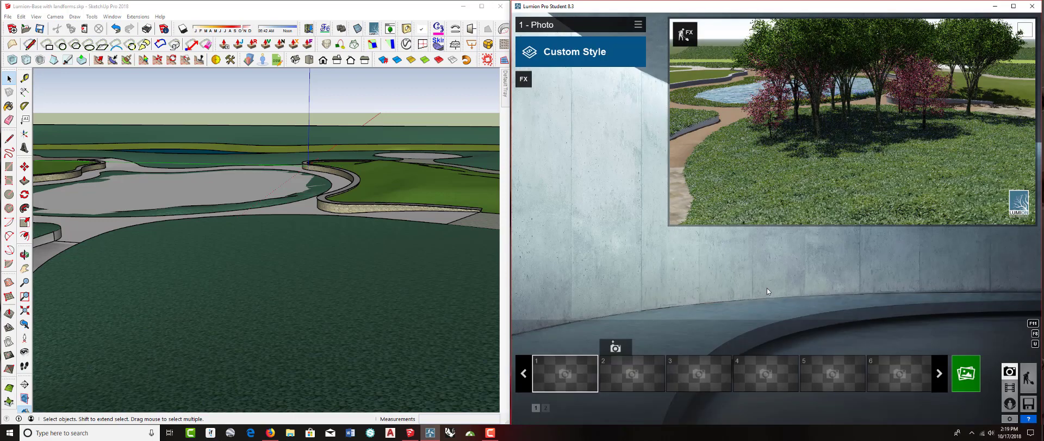
pyautogui.click(690, 34)
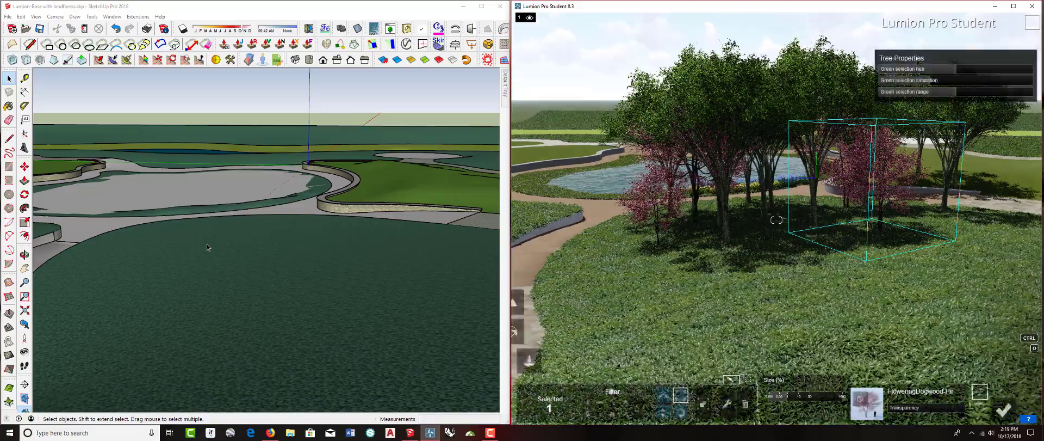
# Position the SketchUp camera at eye level on the paved path, looking past the planted bed toward the tent canopies
pyautogui.moveTo(186, 246)
pyautogui.mouseDown(button='middle')
pyautogui.moveTo(190, 226)
pyautogui.moveTo(343, 226)
pyautogui.moveTo(280, 234)
pyautogui.moveTo(28, 218)
pyautogui.mouseUp(button='middle')
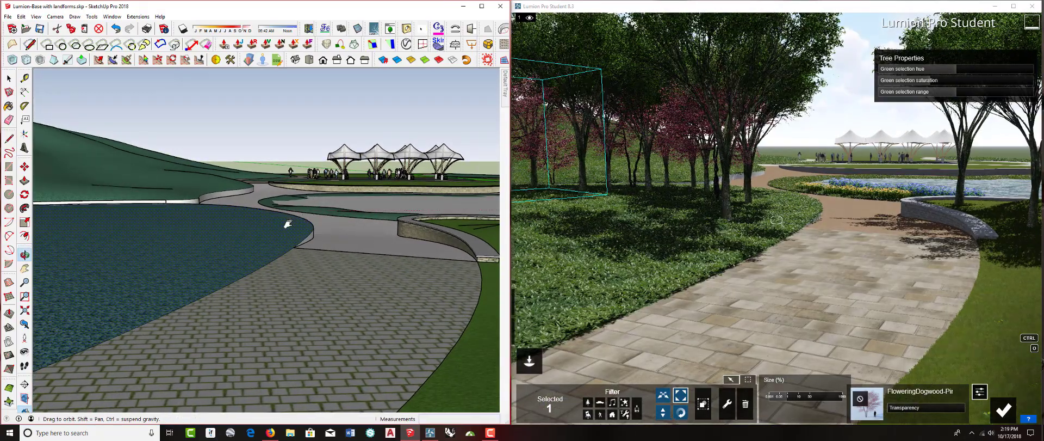
pyautogui.moveTo(286, 224)
pyautogui.mouseDown(button='middle')
pyautogui.moveTo(294, 231)
pyautogui.moveTo(281, 224)
pyautogui.mouseUp(button='middle')
pyautogui.scroll(-2, 199, 211)
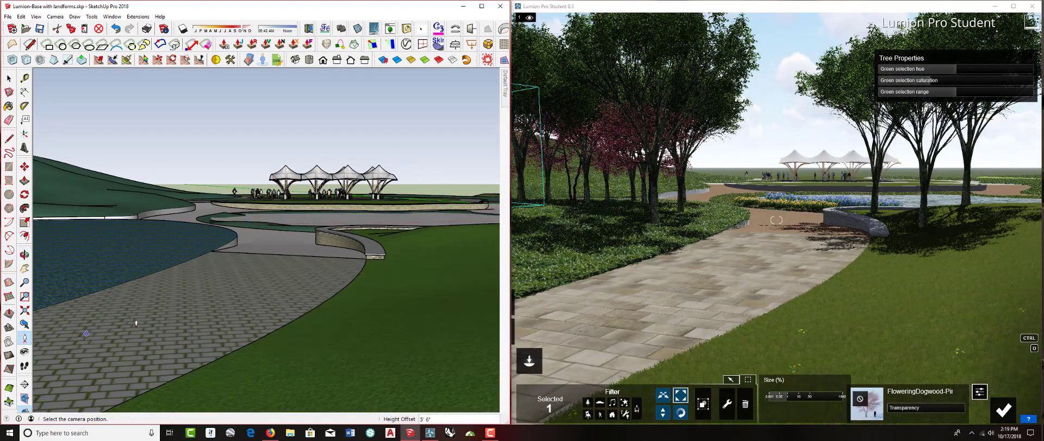
pyautogui.click(239, 302)
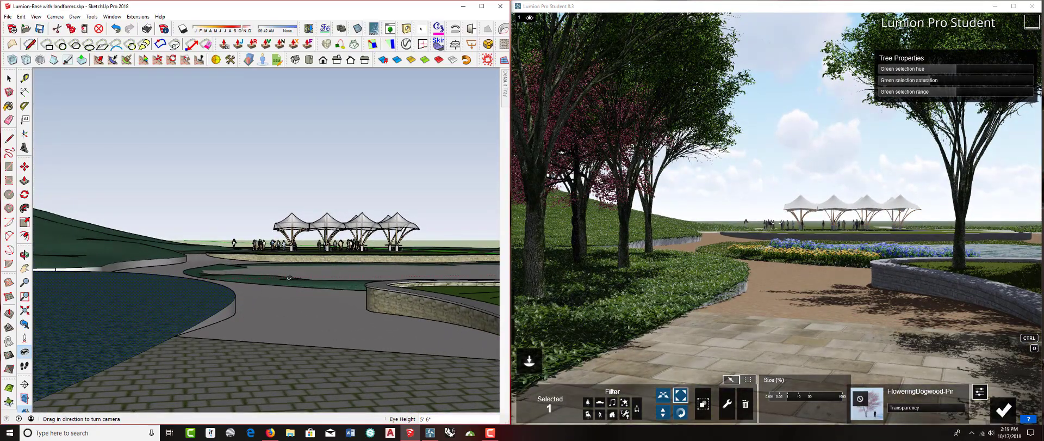
pyautogui.moveTo(288, 278)
pyautogui.mouseDown()
pyautogui.moveTo(279, 285)
pyautogui.moveTo(256, 265)
pyautogui.mouseUp()
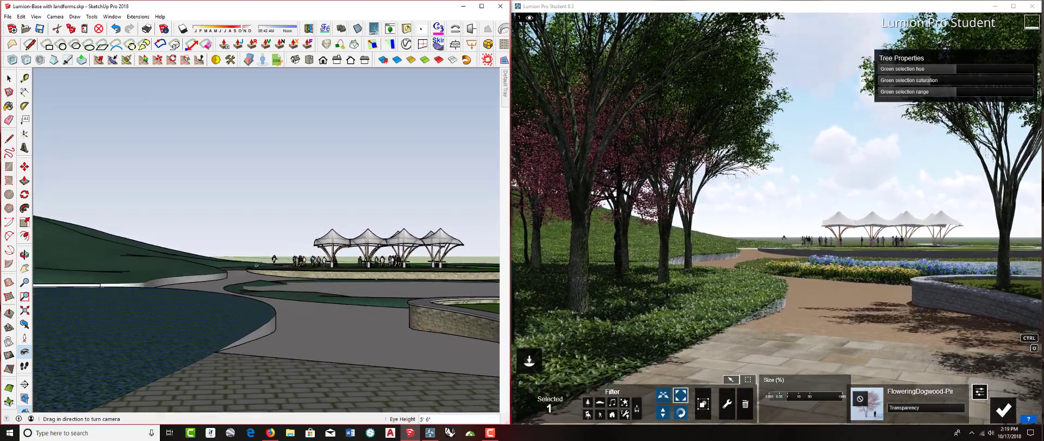
# Save the eye-level view as a new SketchUp scene, choosing to do nothing to save the style changes
pyautogui.moveTo(506, 93)
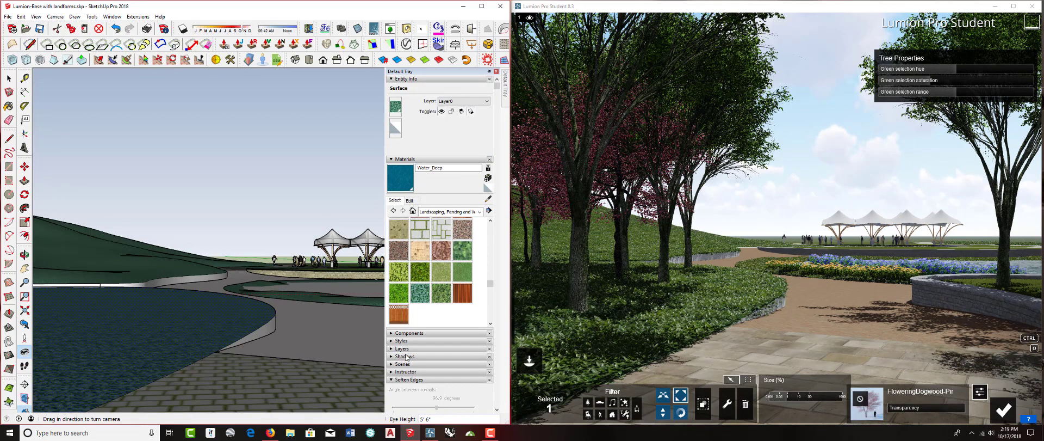
pyautogui.click(391, 364)
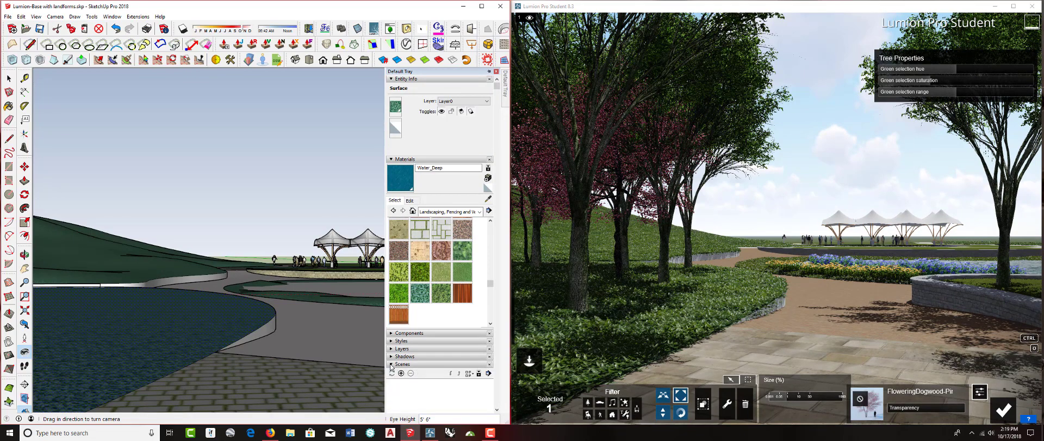
pyautogui.click(402, 373)
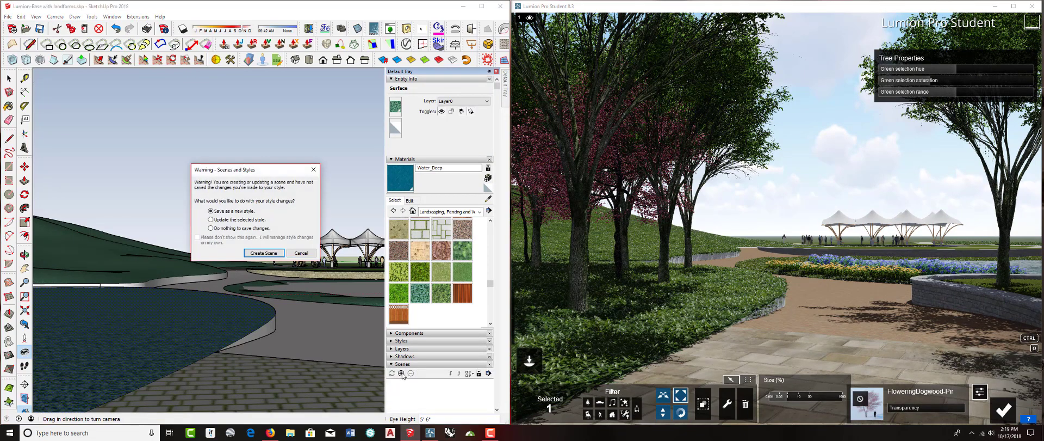
pyautogui.click(232, 228)
pyautogui.click(264, 252)
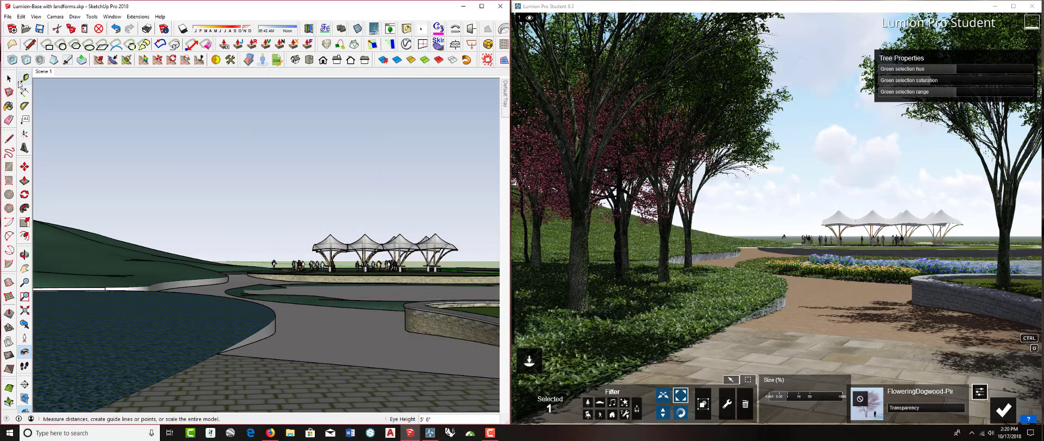
# Test the saved view by orbiting away over the lawn and recalling Scene 1
pyautogui.moveTo(318, 183); pyautogui.dragTo(328, 251, button='middle')
pyautogui.scroll(-1, 329, 251)
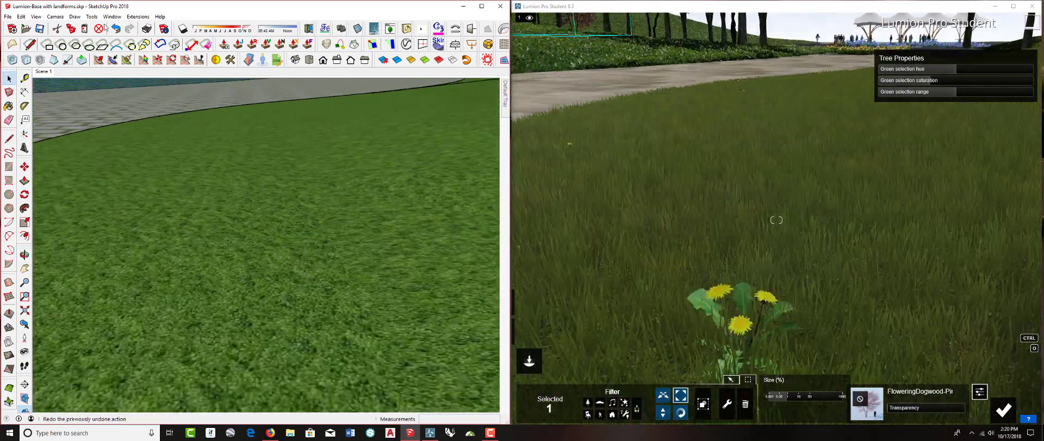
pyautogui.click(44, 73)
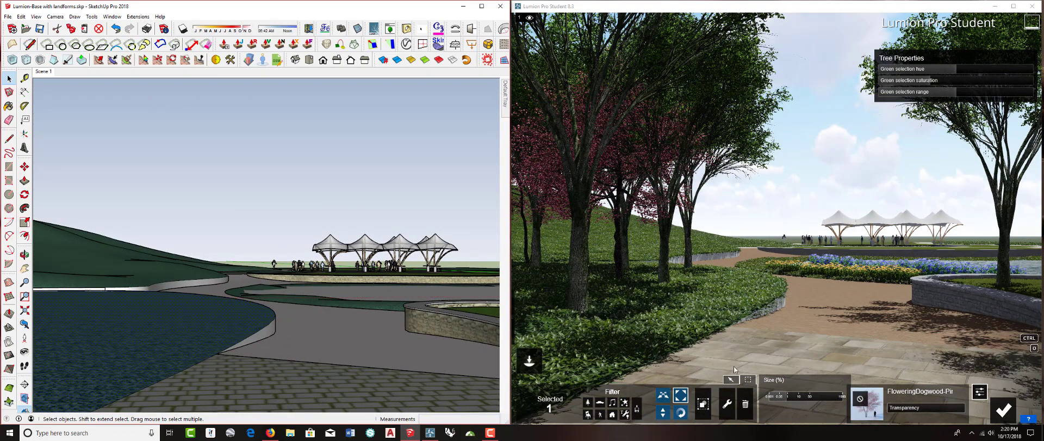
# Switch Lumion to object placement and choose the Japanese cheesewood shrub from page 7 of the small-leaf tree category in the Nature Library
pyautogui.click(732, 380)
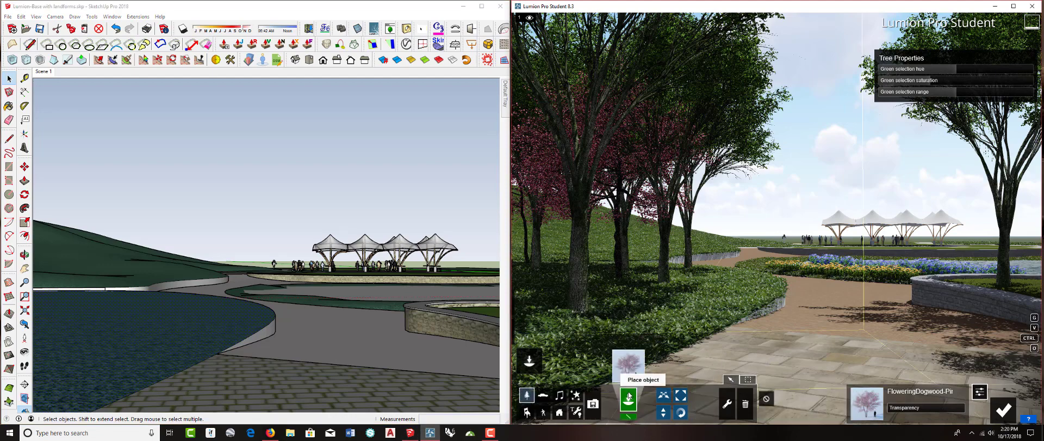
pyautogui.click(629, 366)
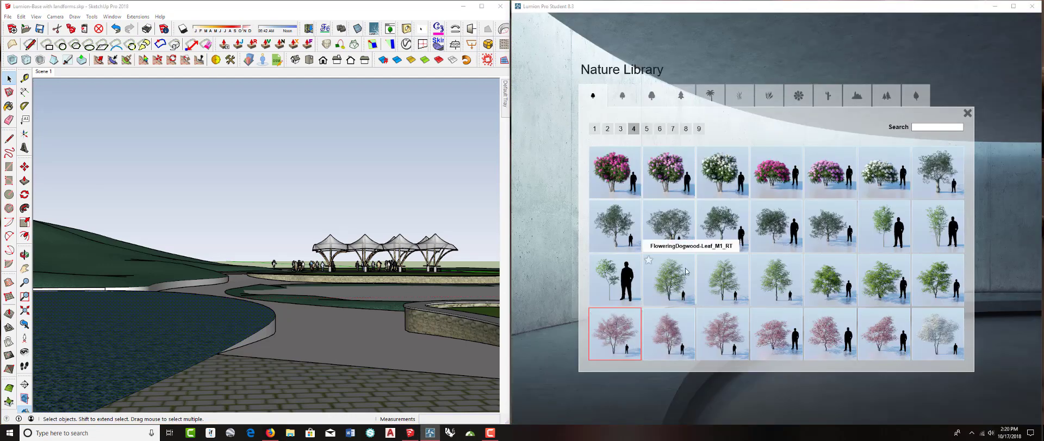
pyautogui.click(771, 96)
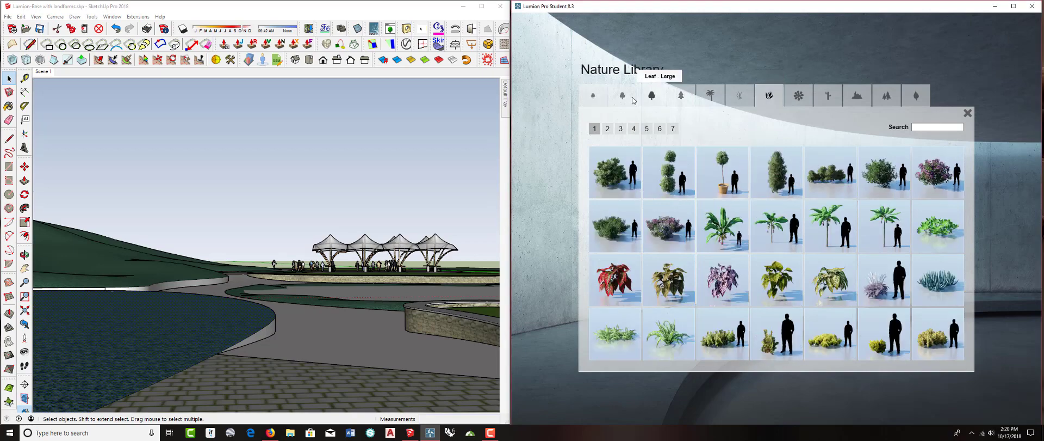
pyautogui.click(593, 96)
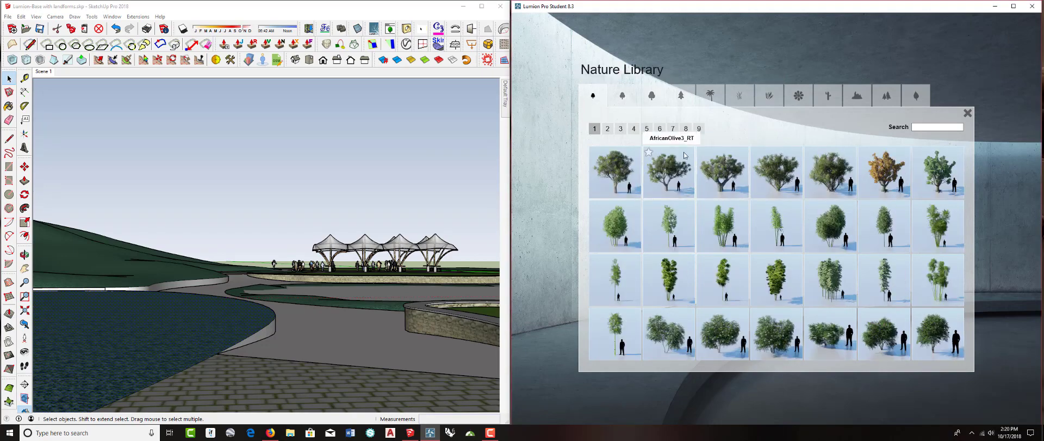
pyautogui.click(608, 128)
pyautogui.click(621, 129)
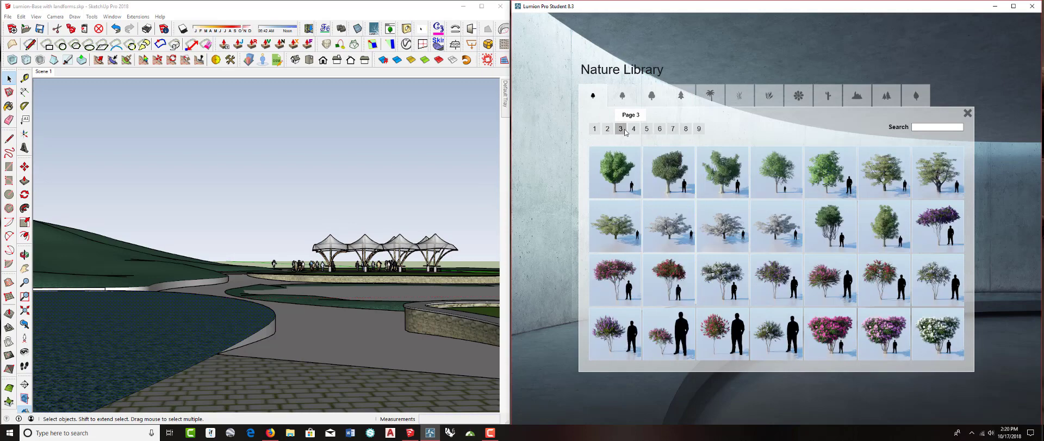
pyautogui.click(633, 130)
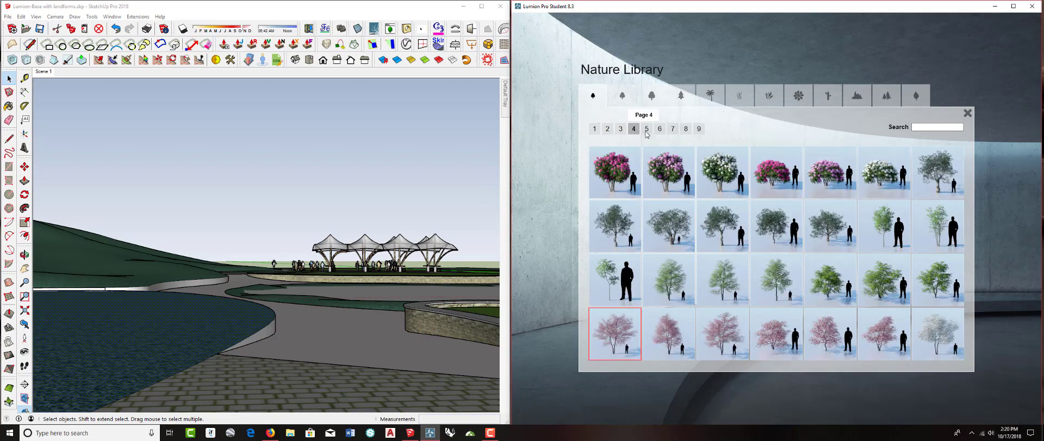
pyautogui.click(651, 133)
pyautogui.click(662, 133)
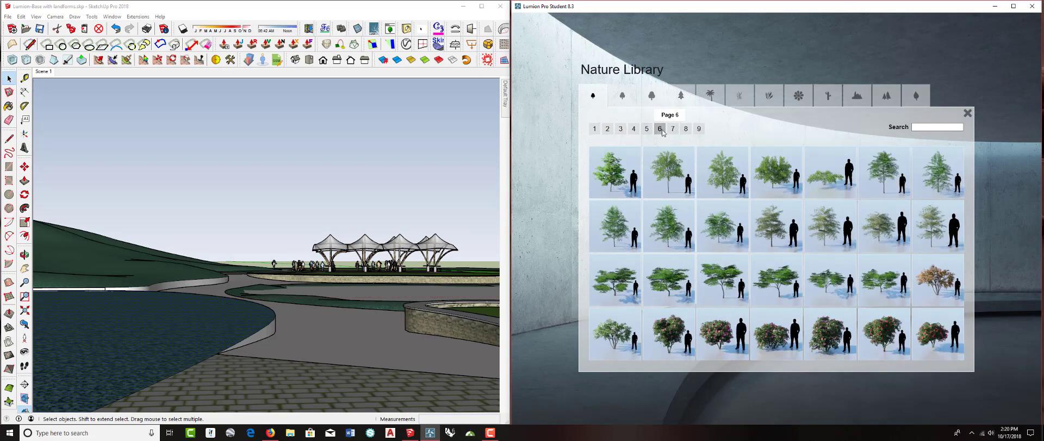
pyautogui.click(674, 130)
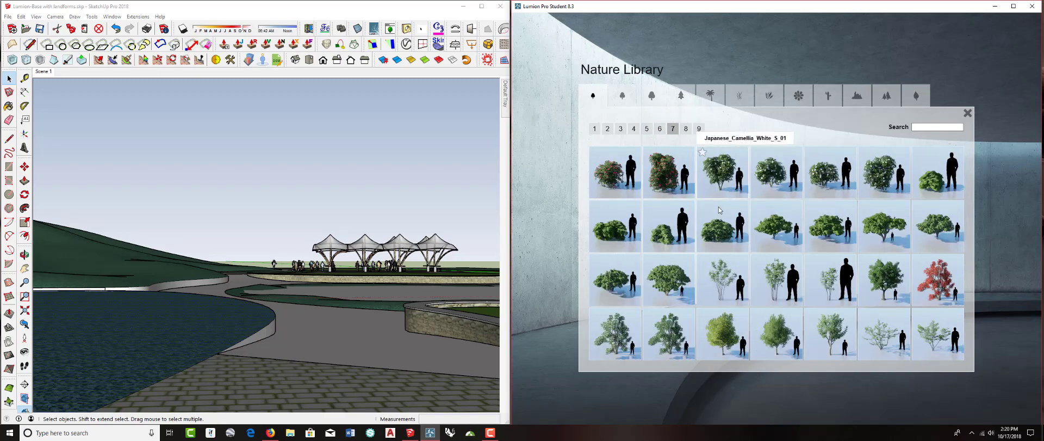
pyautogui.click(719, 228)
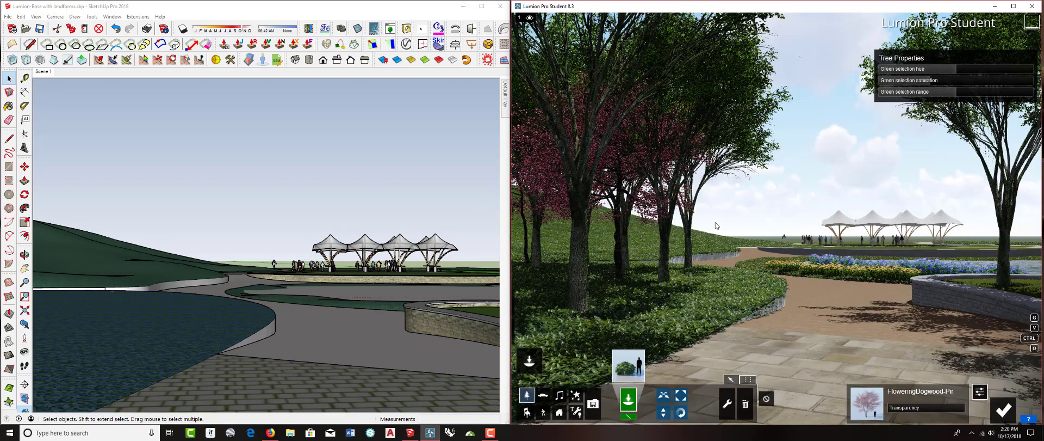
# Place Japanese cheesewood shrubs beneath the trees and along the front edge of the planted bed beside the path
pyautogui.click(644, 276)
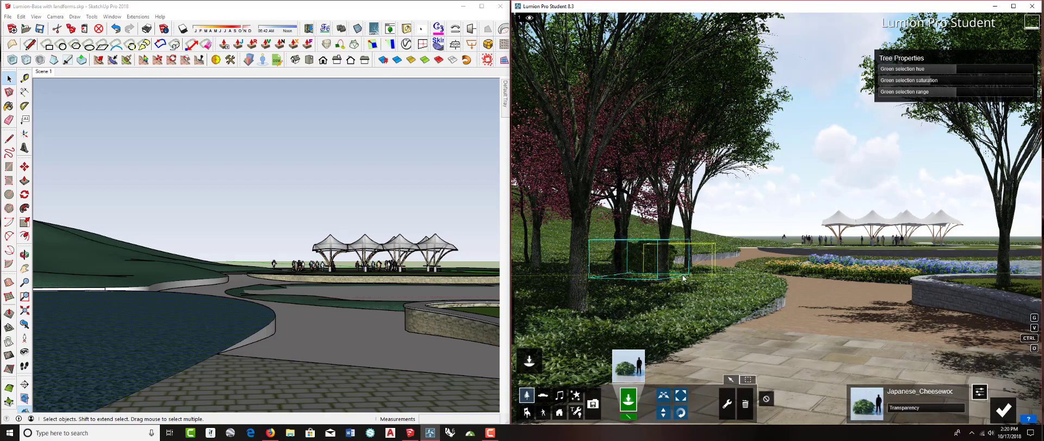
pyautogui.click(712, 279)
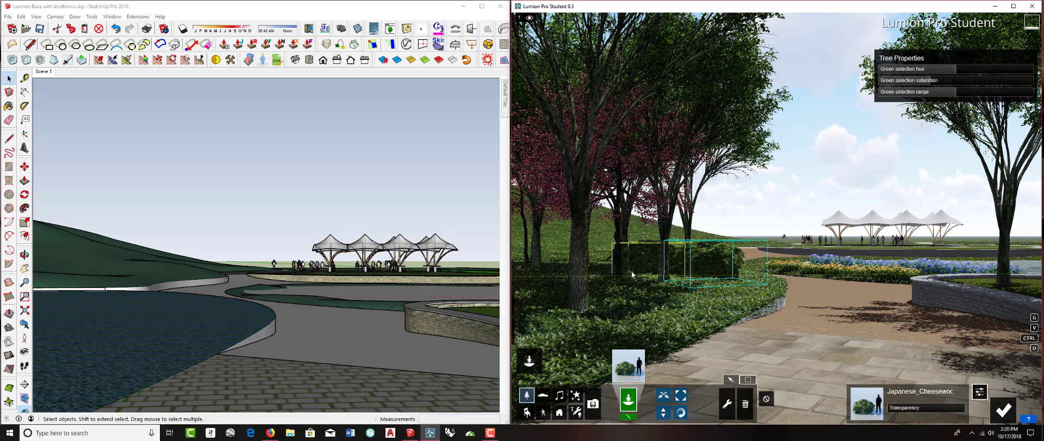
pyautogui.click(554, 275)
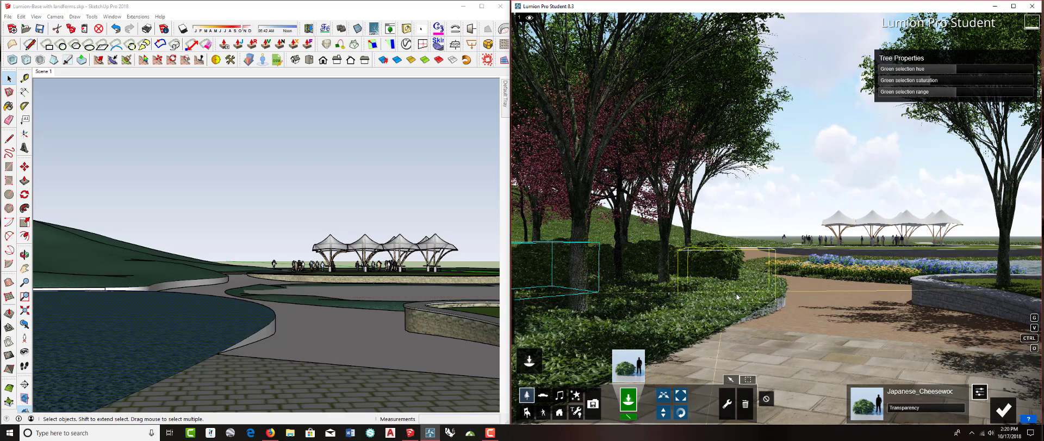
pyautogui.click(710, 294)
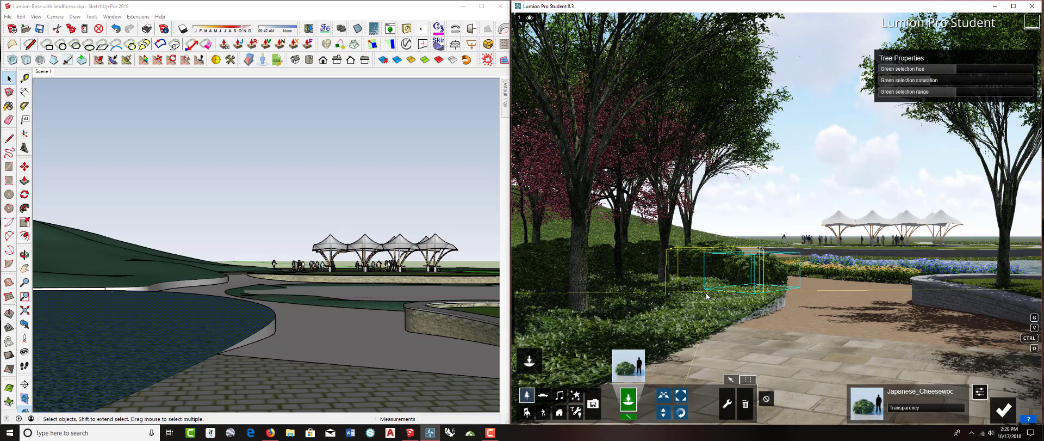
pyautogui.click(671, 301)
pyautogui.click(650, 326)
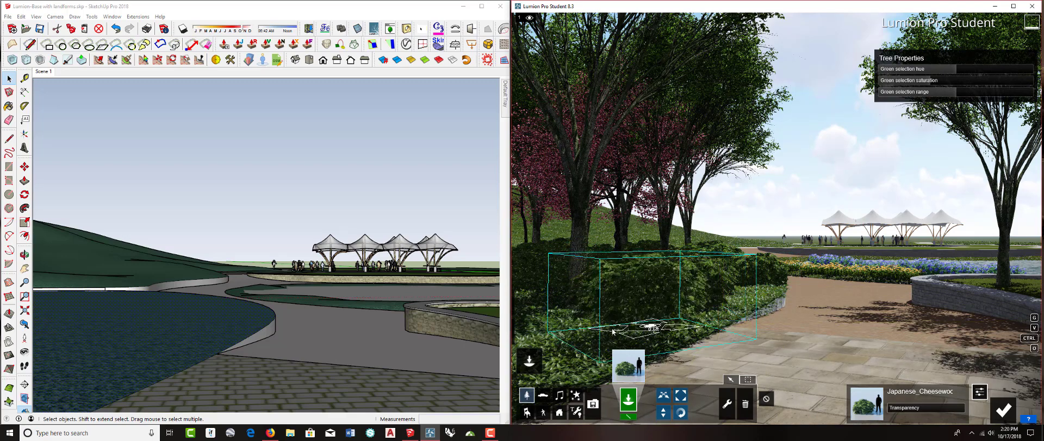
pyautogui.click(544, 331)
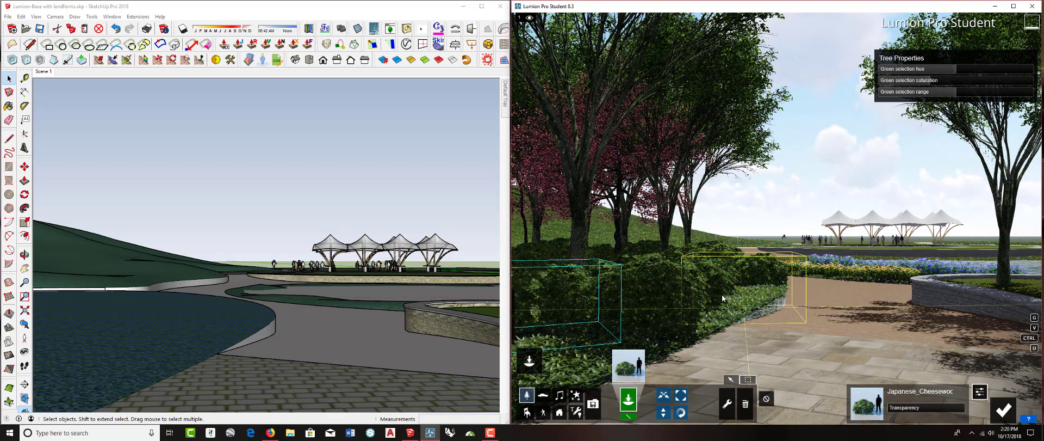
# Bring the view closer to the planted bed and delete the Japanese cheesewood shrubs along its front edge
pyautogui.click(364, 275)
pyautogui.scroll(3, 364, 234)
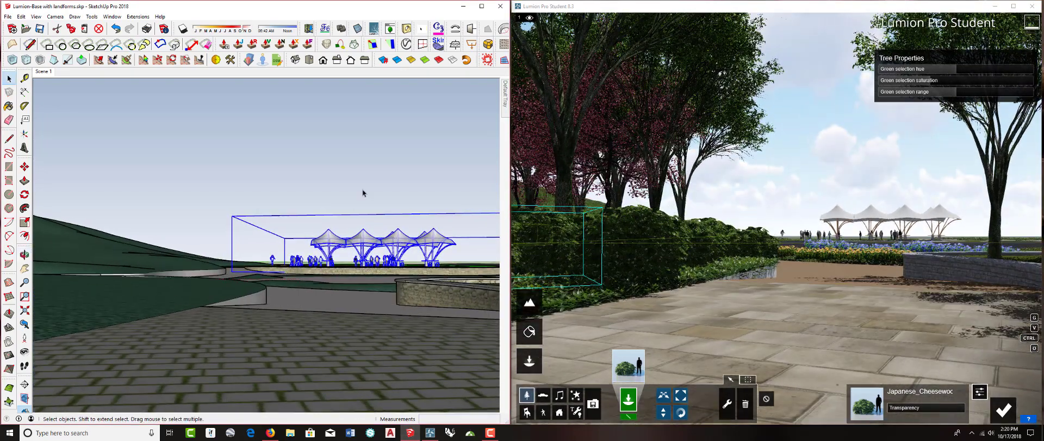
pyautogui.click(363, 193)
pyautogui.moveTo(364, 193); pyautogui.dragTo(363, 218, button='middle')
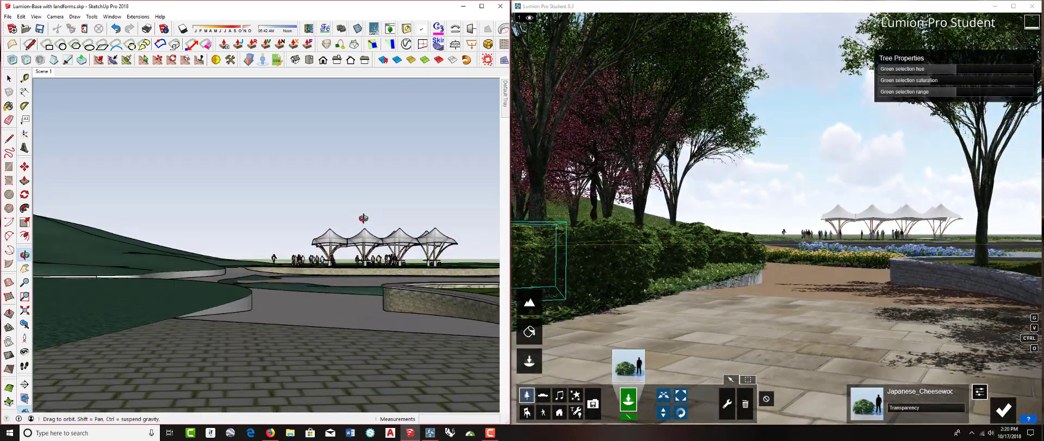
pyautogui.click(748, 379)
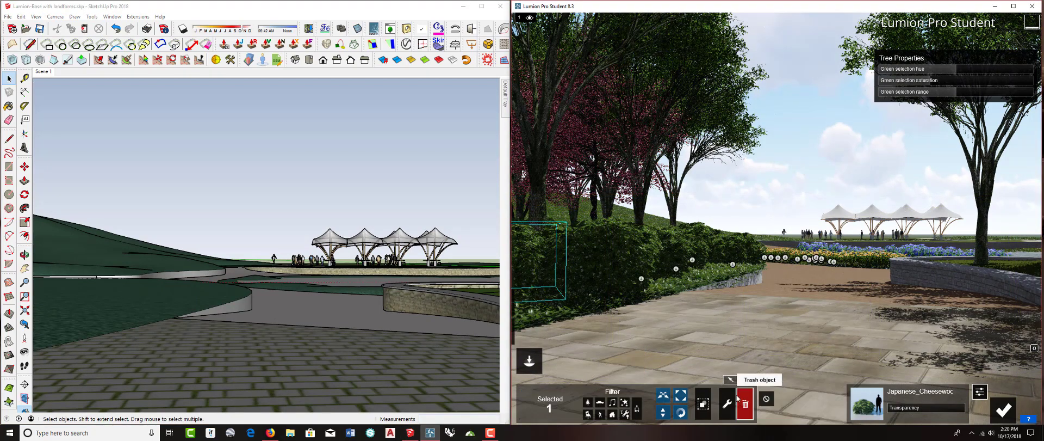
pyautogui.click(598, 290)
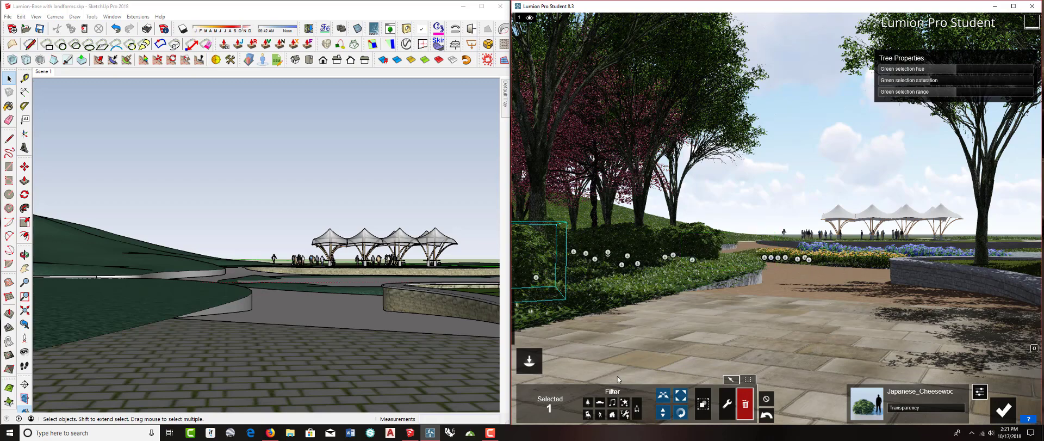
# Return to object placement and choose the white flowering plant from the Nature Library
pyautogui.click(733, 380)
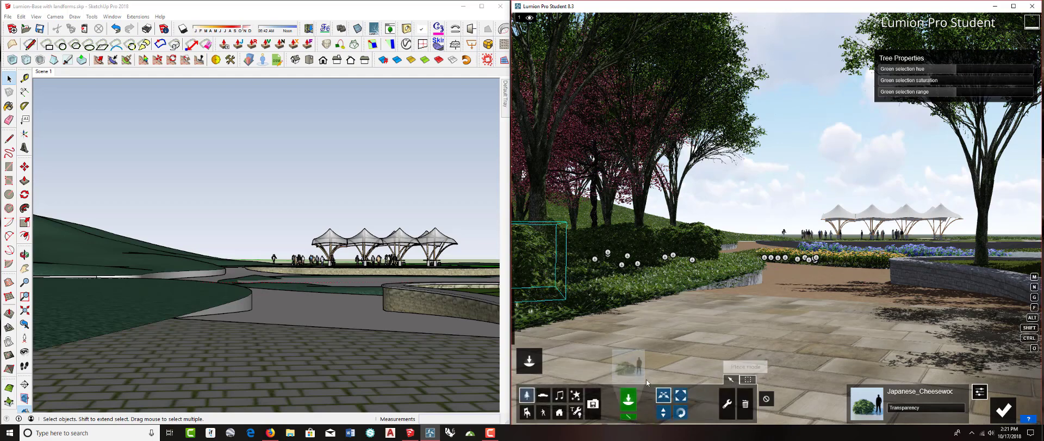
pyautogui.click(631, 372)
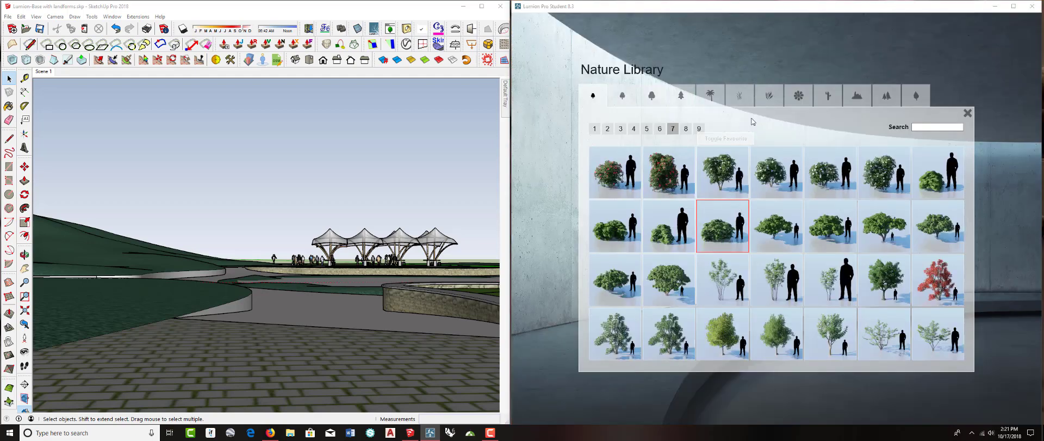
pyautogui.click(786, 94)
pyautogui.click(613, 186)
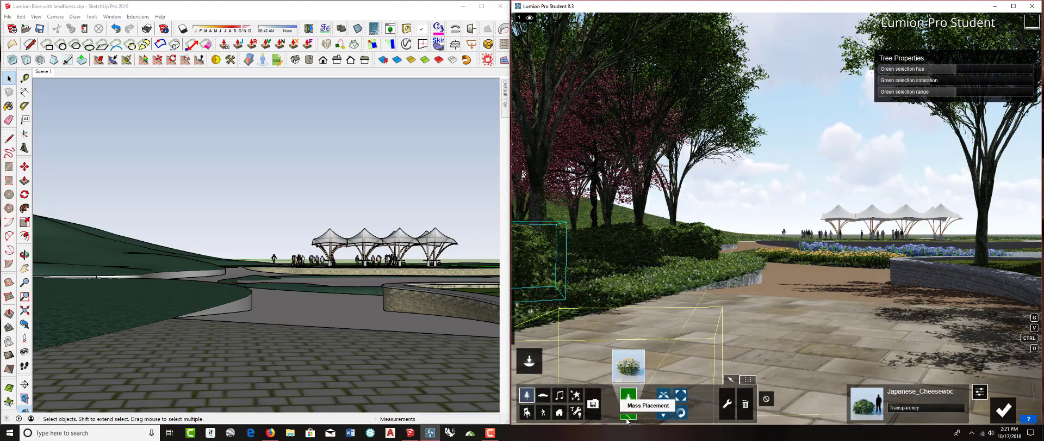
# Mass-place the flower mix along a curved line through the planted bed, between the hedge shrubs and the low front groundcover
pyautogui.click(627, 417)
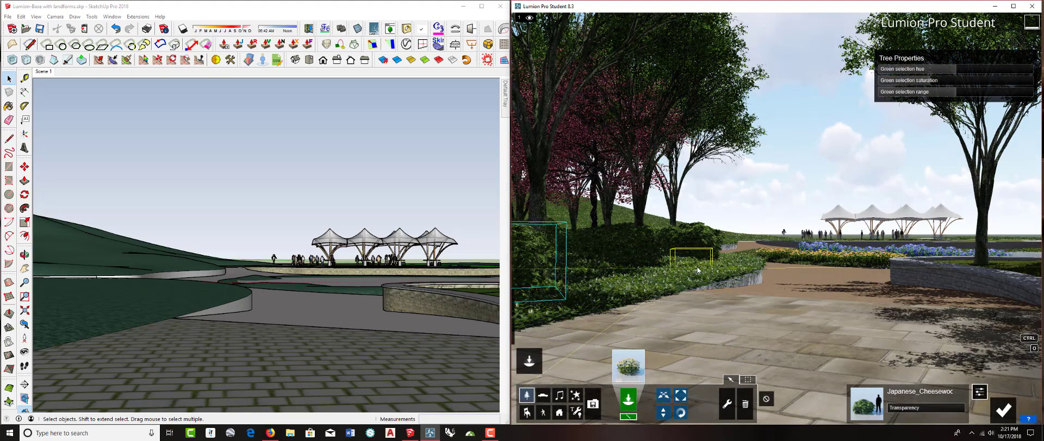
pyautogui.click(726, 264)
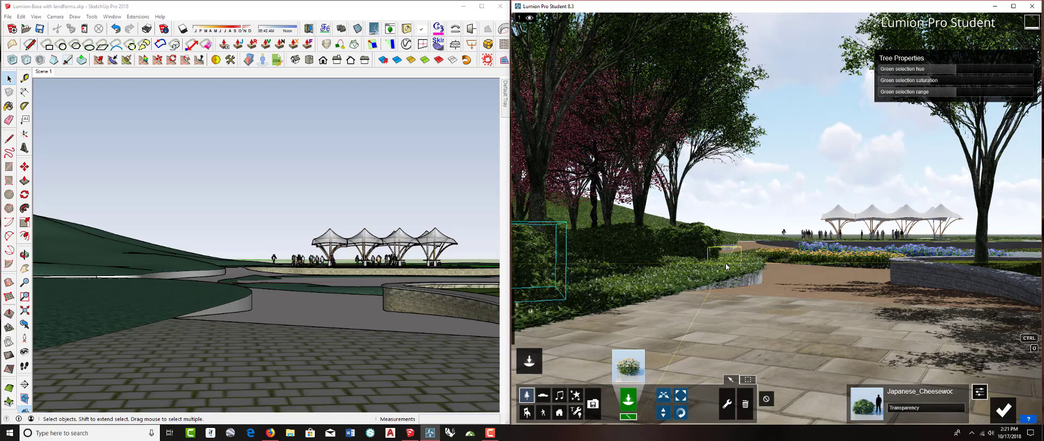
pyautogui.click(695, 262)
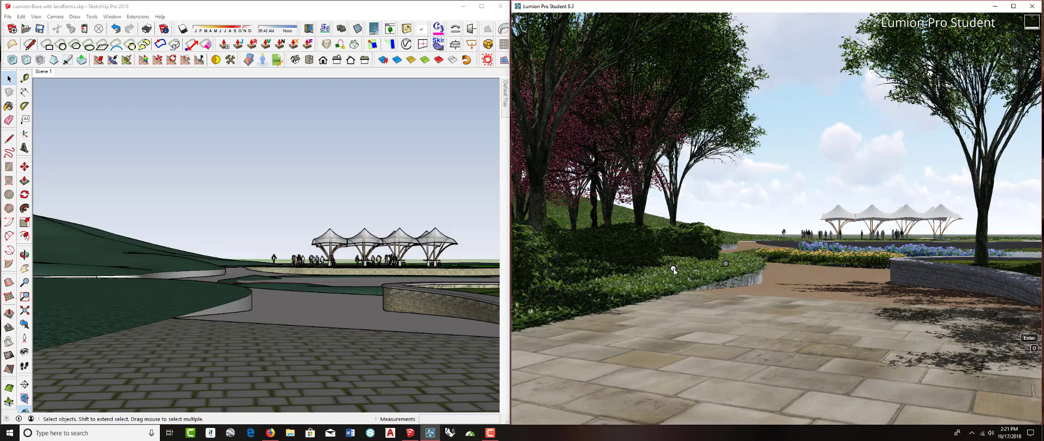
pyautogui.press('Return')
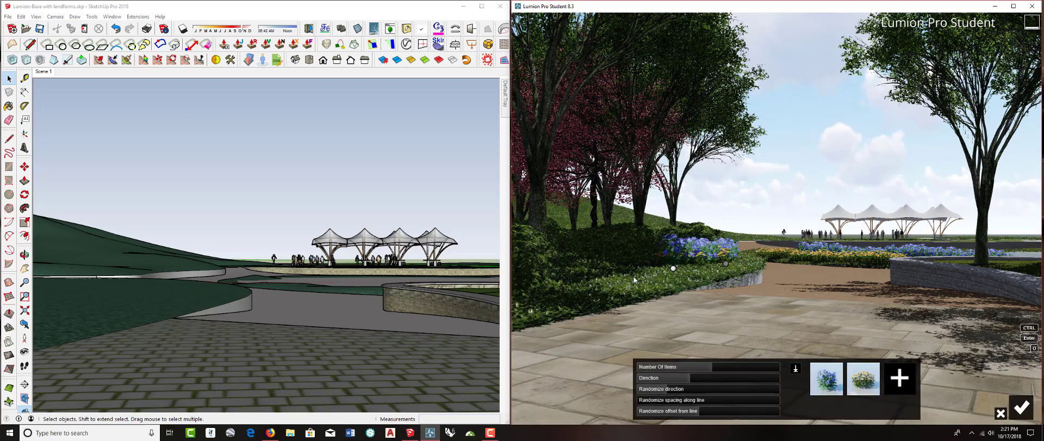
pyautogui.keyDown('ctrl'); pyautogui.click(633, 272); pyautogui.keyUp('ctrl')
pyautogui.keyDown('ctrl'); pyautogui.click(593, 276); pyautogui.keyUp('ctrl')
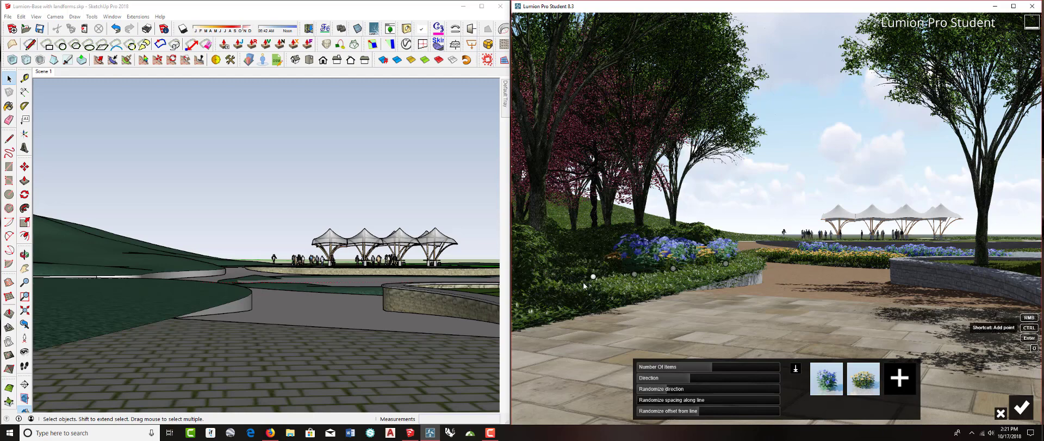
pyautogui.keyDown('ctrl'); pyautogui.click(559, 293); pyautogui.keyUp('ctrl')
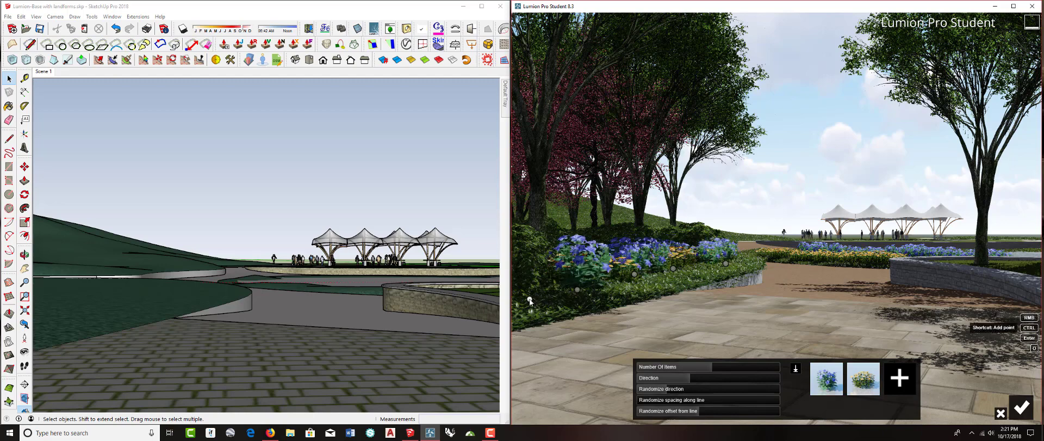
pyautogui.keyDown('ctrl'); pyautogui.click(530, 299); pyautogui.keyUp('ctrl')
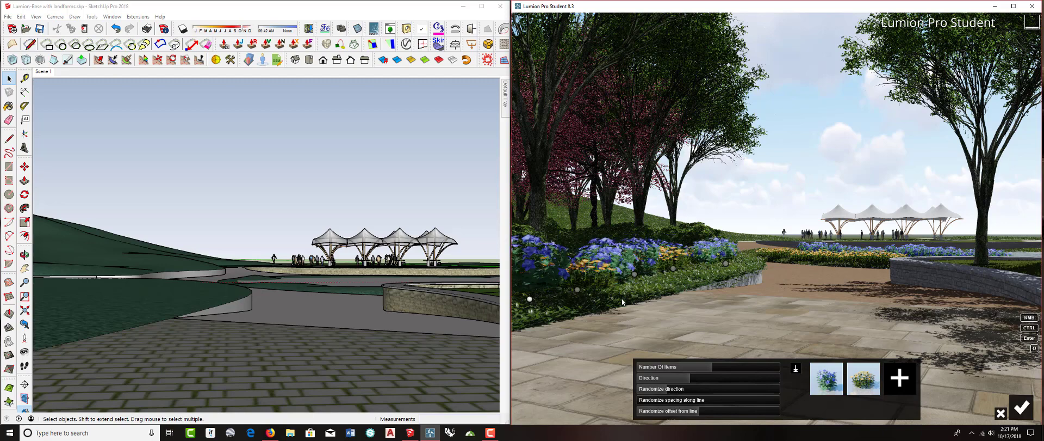
# Remove the blue flowers from the mass placement, set 25 items with a random line offset of 0.7, and accept it
pyautogui.click(827, 379)
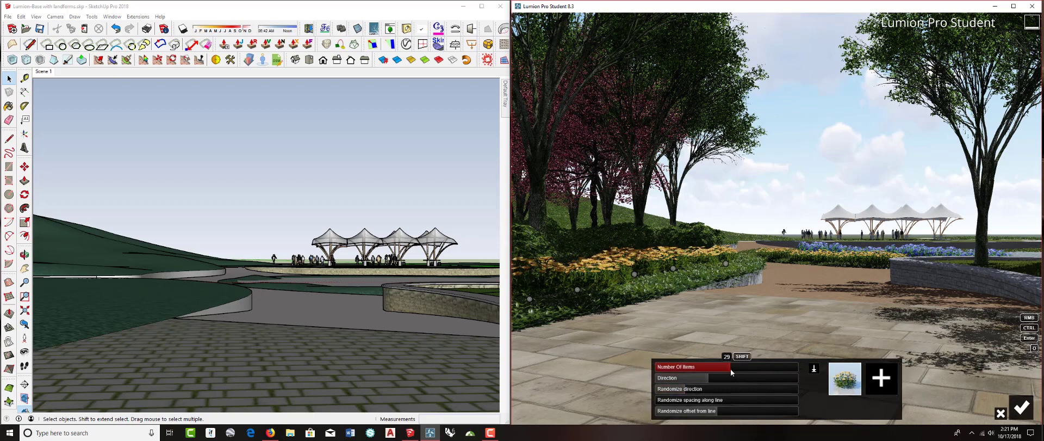
pyautogui.moveTo(731, 367); pyautogui.dragTo(725, 373)
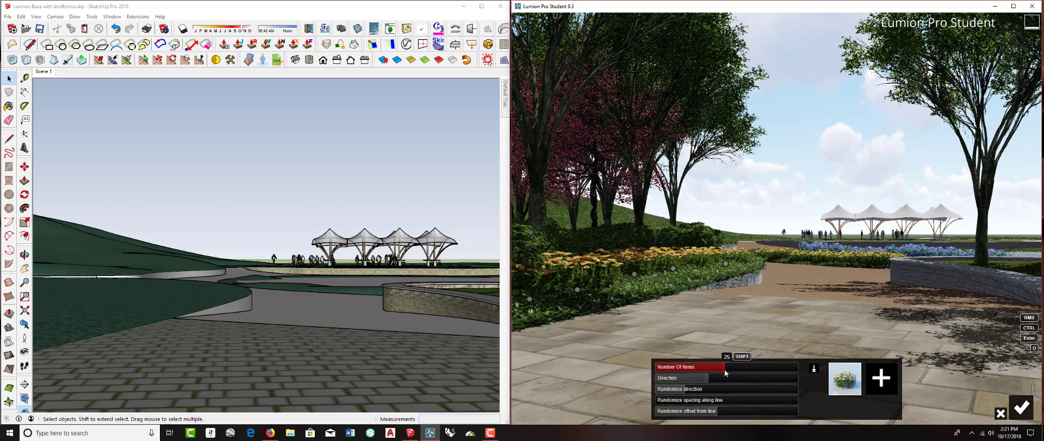
pyautogui.moveTo(717, 411); pyautogui.dragTo(702, 410)
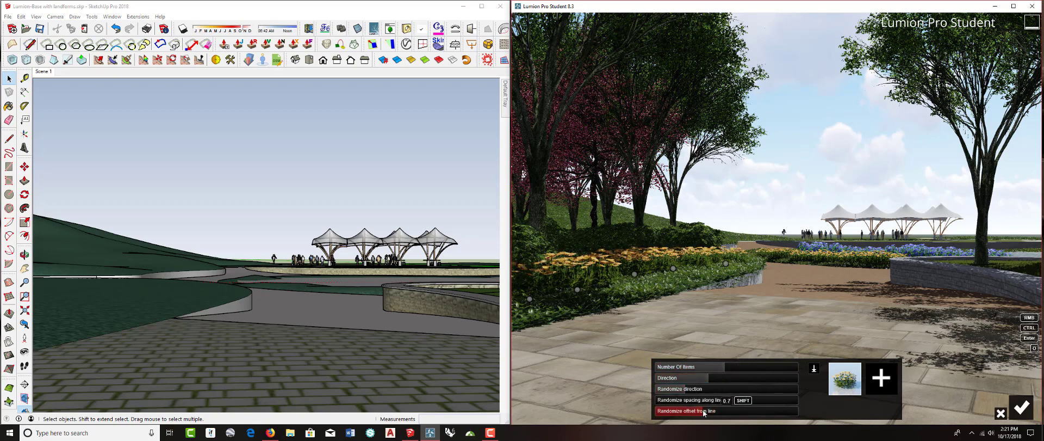
pyautogui.click(1020, 409)
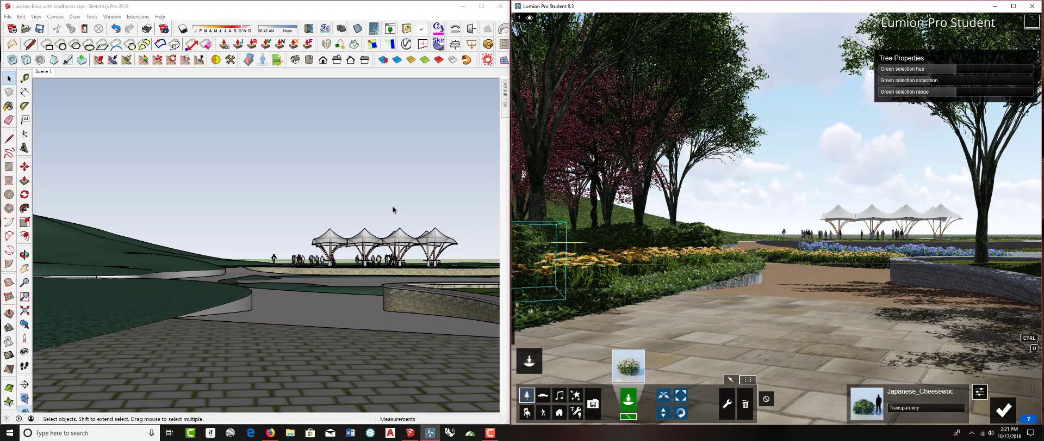
# Bring the whole path junction into view and choose the balsam fir from page 1 of the Nature Library's conifers
pyautogui.moveTo(389, 215)
pyautogui.mouseDown(button='middle')
pyautogui.moveTo(354, 272)
pyautogui.moveTo(353, 294)
pyautogui.moveTo(364, 252)
pyautogui.moveTo(354, 268)
pyautogui.moveTo(292, 244)
pyautogui.moveTo(273, 198)
pyautogui.moveTo(279, 261)
pyautogui.mouseUp(button='middle')
pyautogui.scroll(6, 376, 251)
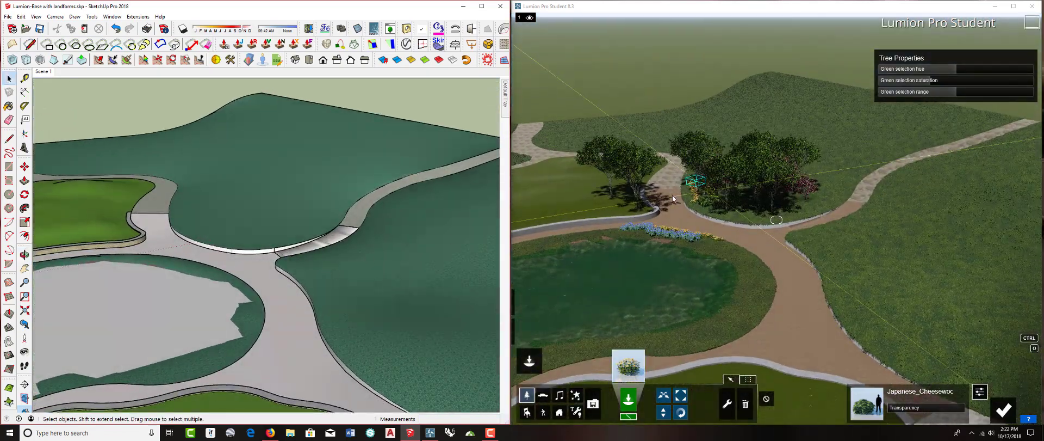
pyautogui.click(631, 363)
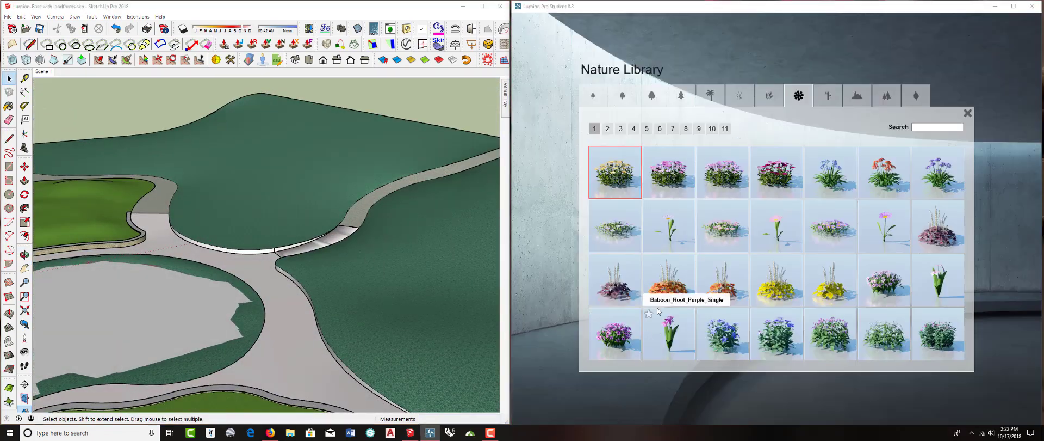
pyautogui.click(680, 99)
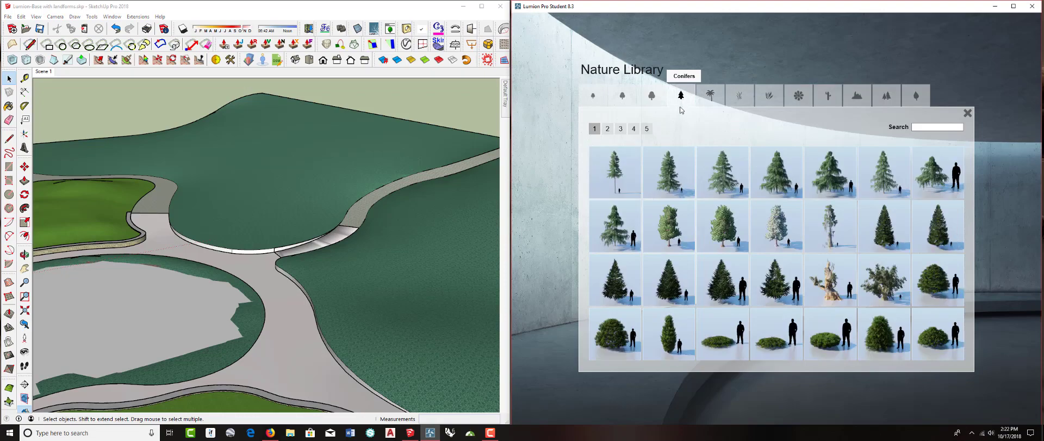
pyautogui.click(616, 284)
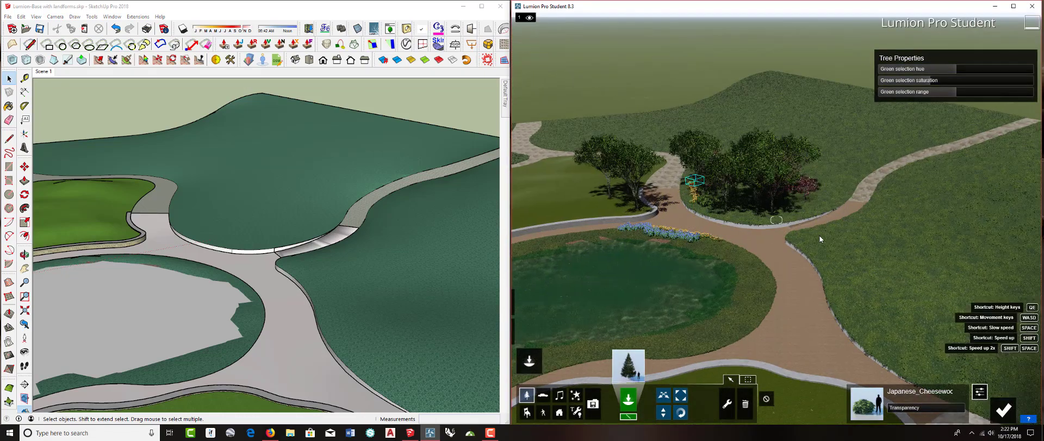
pyautogui.scroll(2, 837, 226)
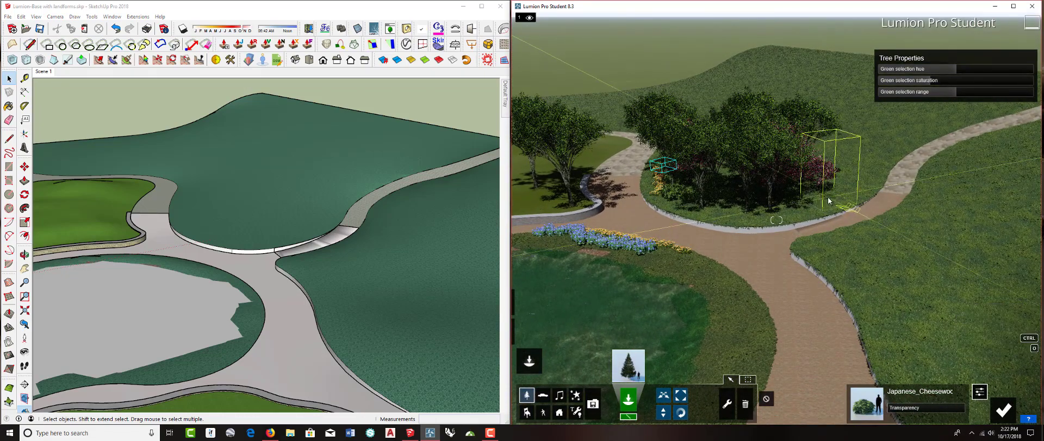
pyautogui.click(828, 197)
pyautogui.click(886, 206)
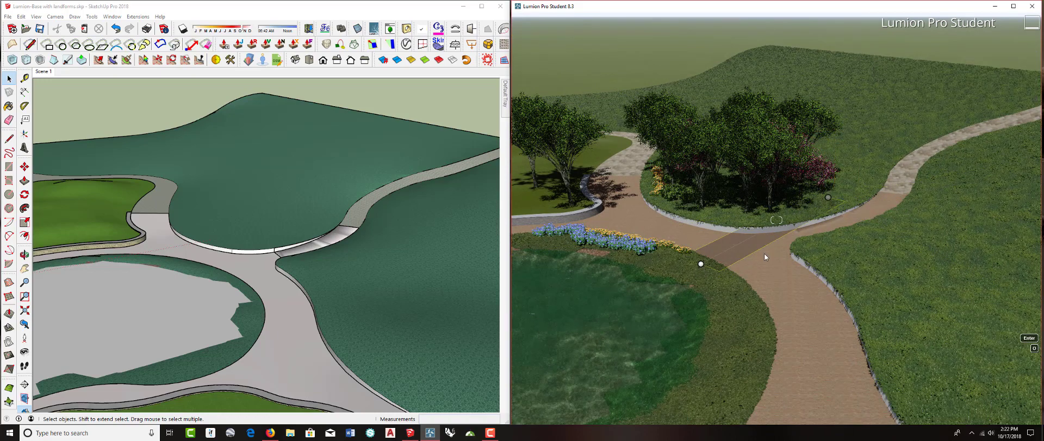
pyautogui.click(874, 251)
pyautogui.press('Return')
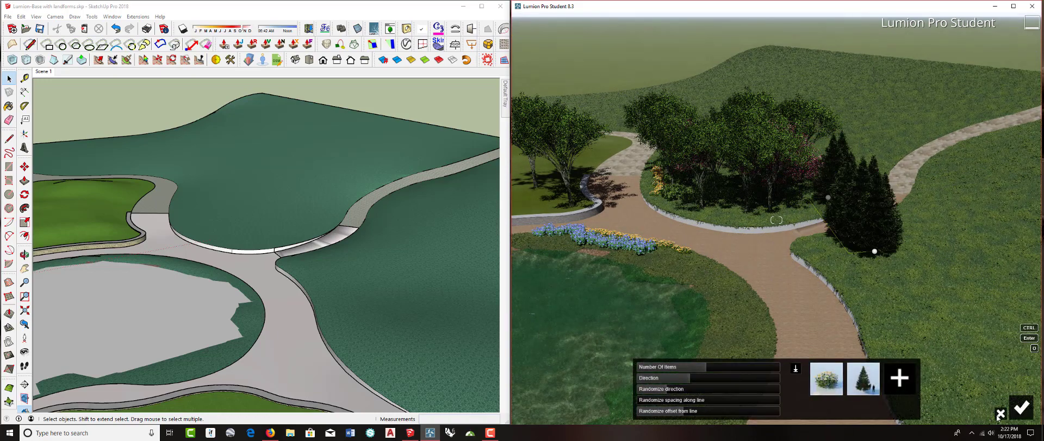
pyautogui.click(1001, 414)
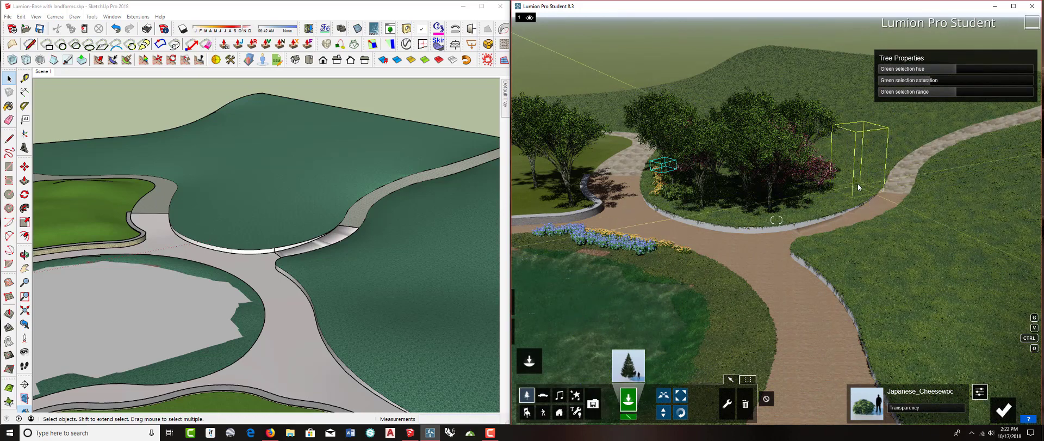
# Place balsam firs singly at the end of the tree bed and on the lawn across the path, and return to Scene 1
pyautogui.click(849, 186)
pyautogui.click(817, 199)
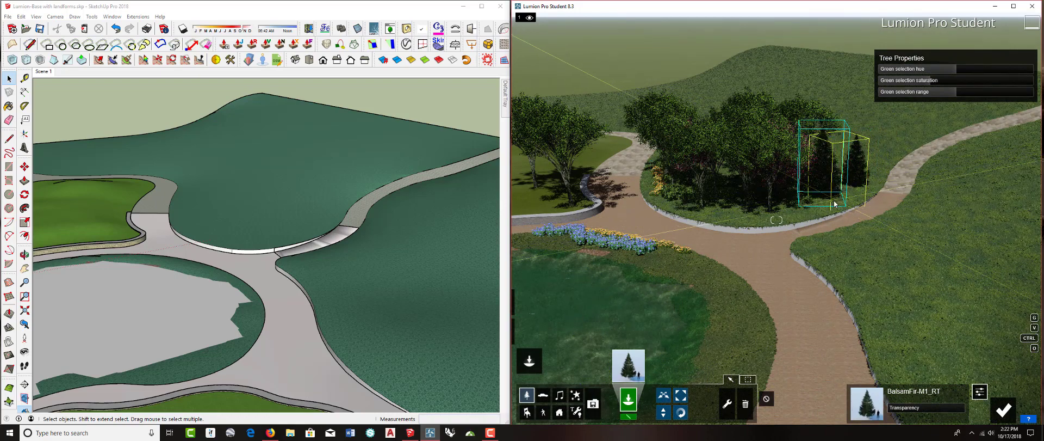
pyautogui.click(913, 221)
pyautogui.click(909, 248)
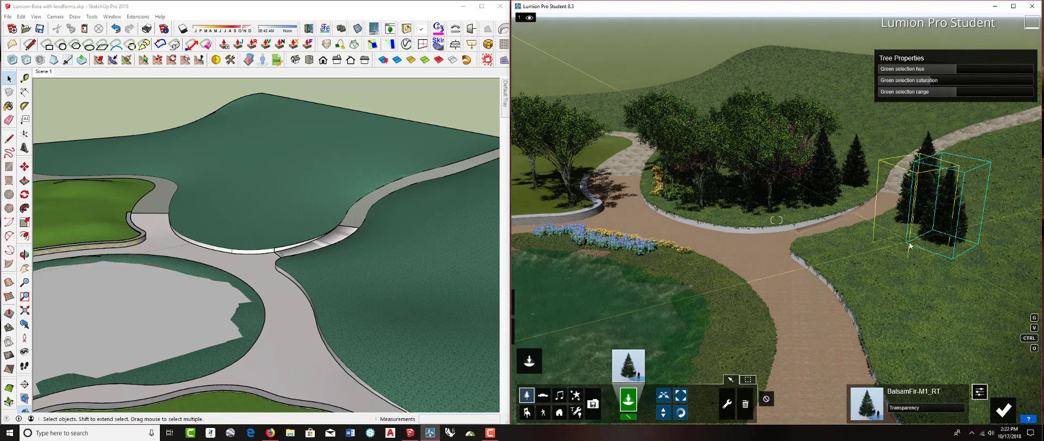
pyautogui.click(870, 259)
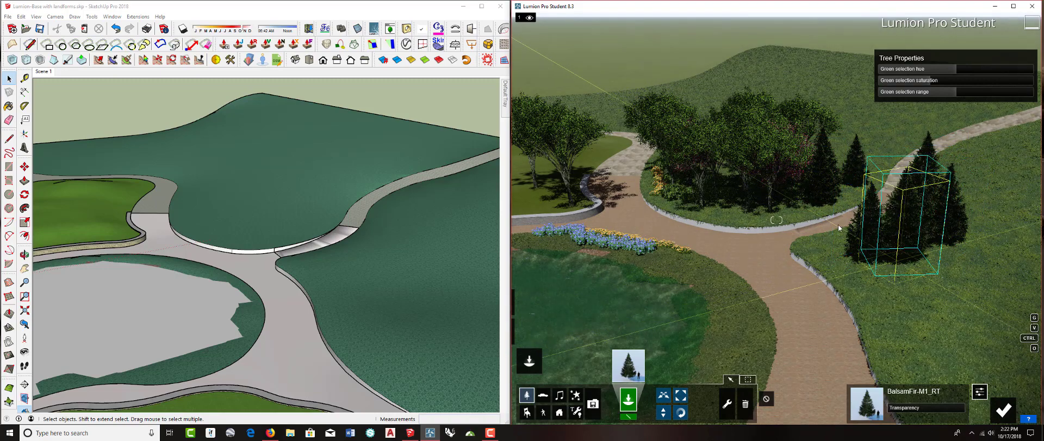
pyautogui.moveTo(262, 207); pyautogui.dragTo(462, 218, button='middle')
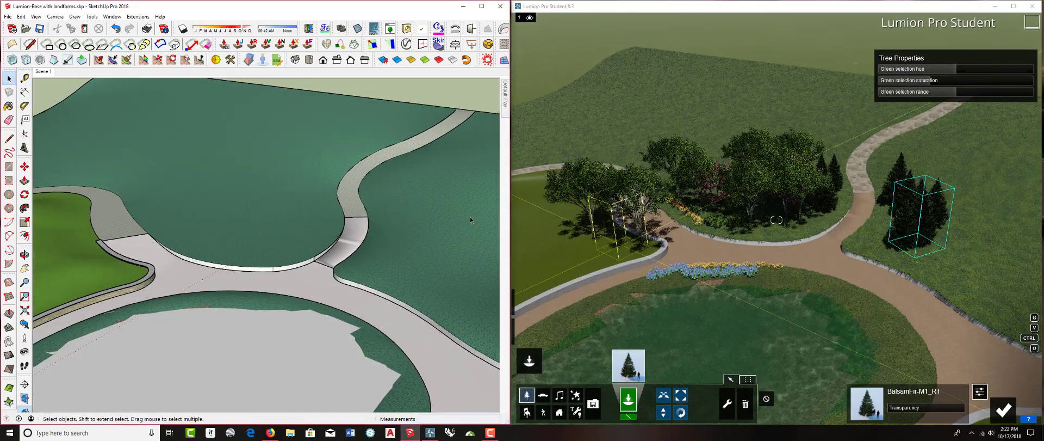
pyautogui.click(814, 217)
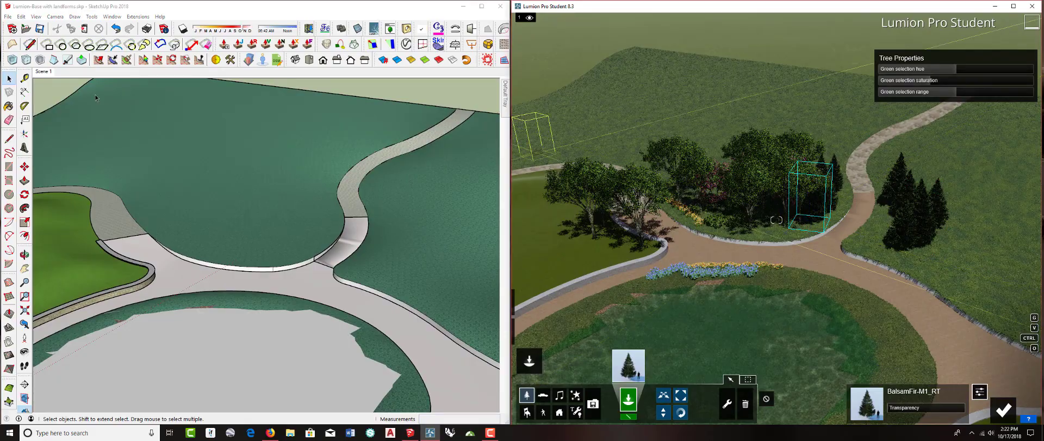
pyautogui.click(44, 72)
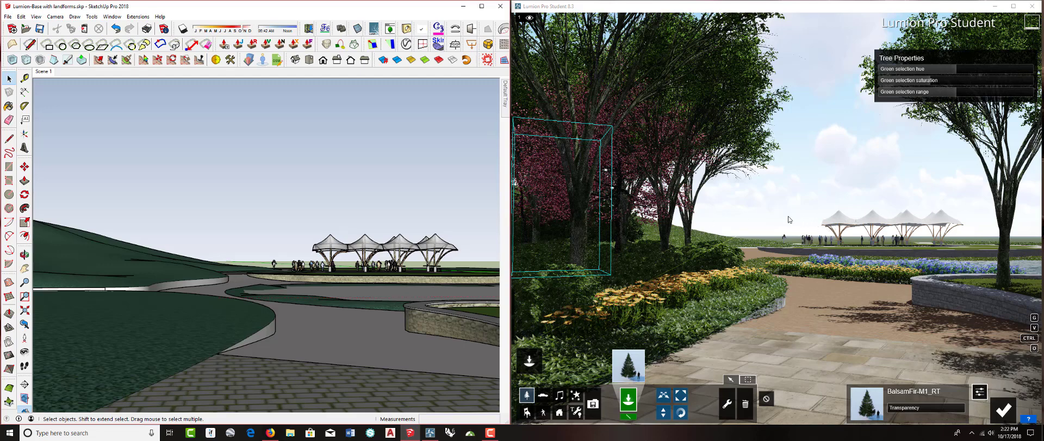
pyautogui.moveTo(532, 357)
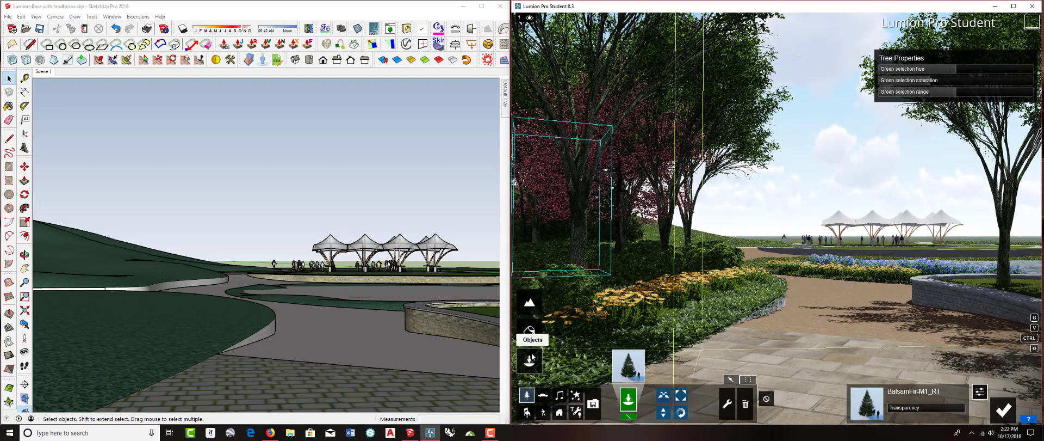
pyautogui.click(529, 308)
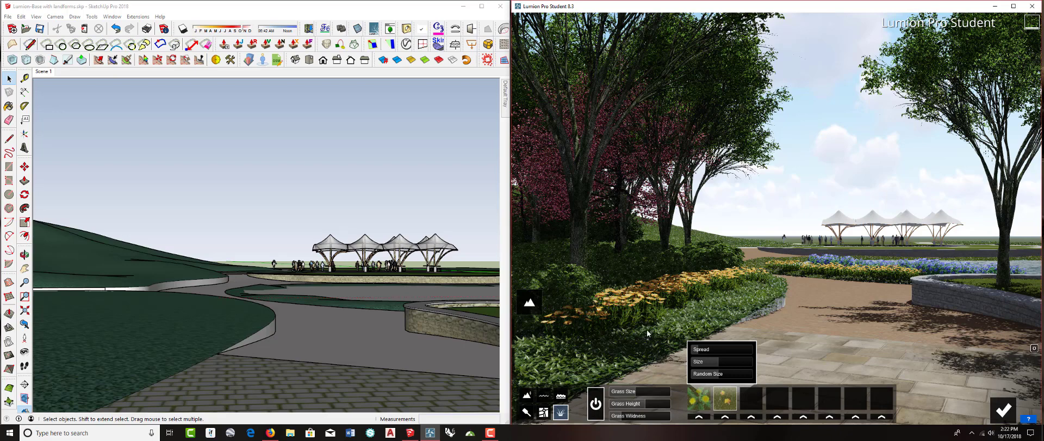
pyautogui.click(536, 359)
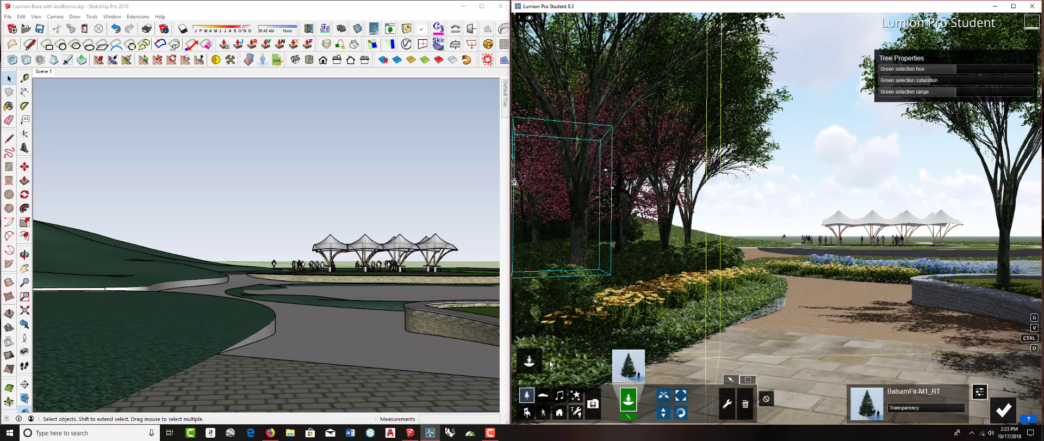
# Try placing the walking Man_African_0003 character from the Character Library on the path beyond the flower bed, and delete him
pyautogui.click(552, 409)
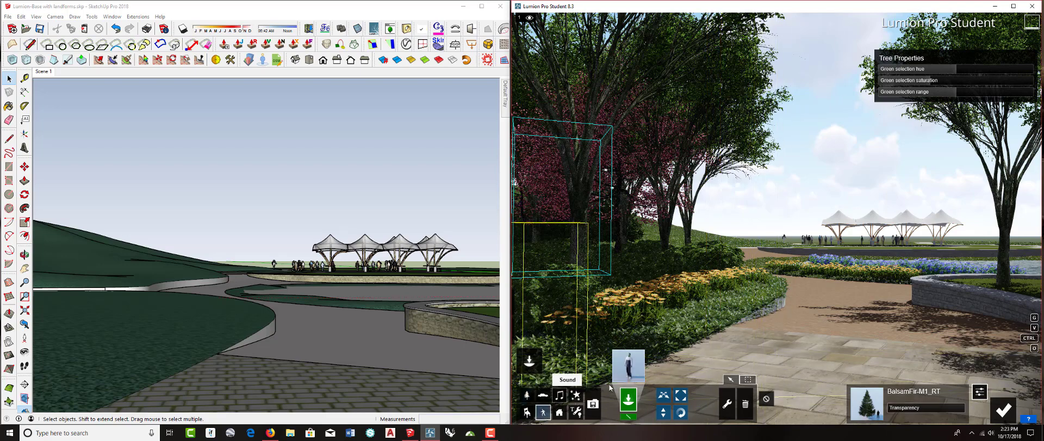
pyautogui.click(628, 365)
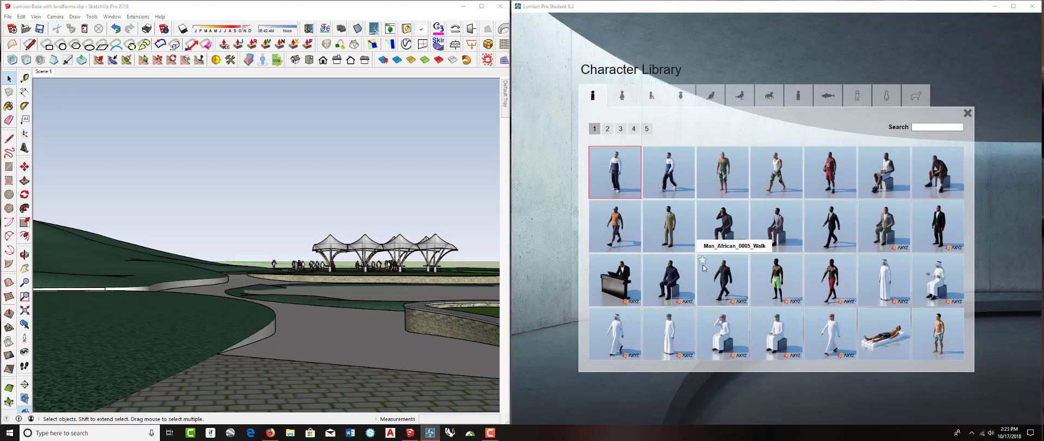
pyautogui.click(615, 225)
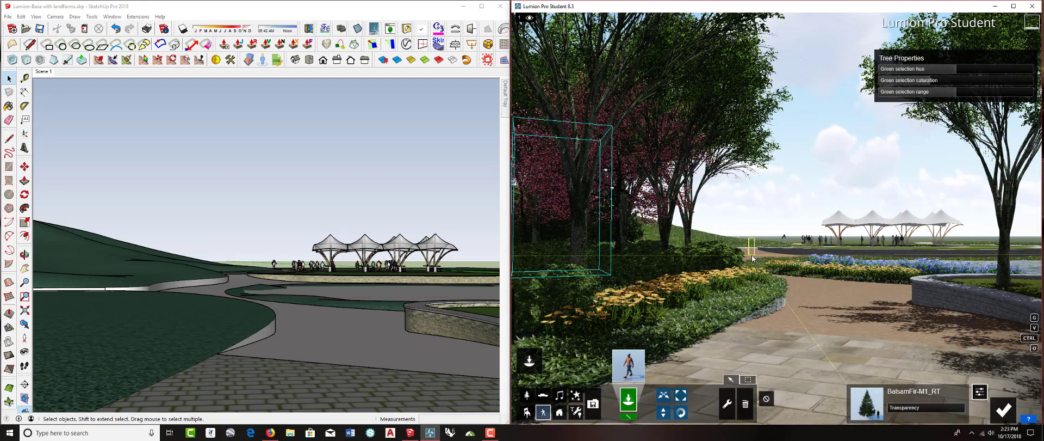
pyautogui.click(792, 259)
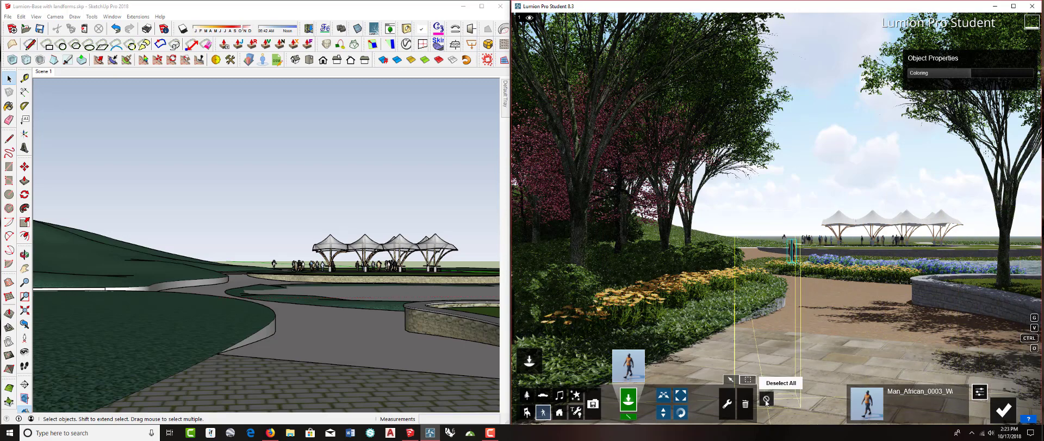
pyautogui.click(747, 405)
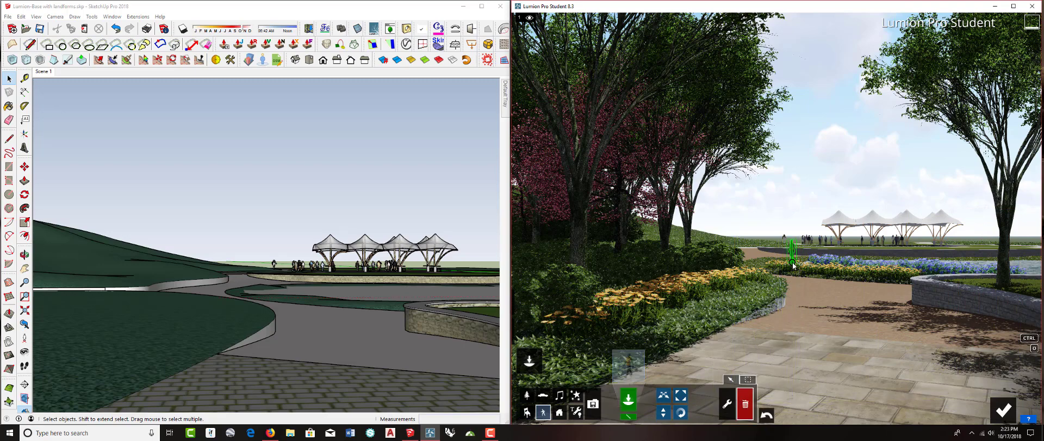
# Place the walking Man_African_0001 character from the Character Library on the distant path, and store the current view in photo slot 1
pyautogui.click(628, 364)
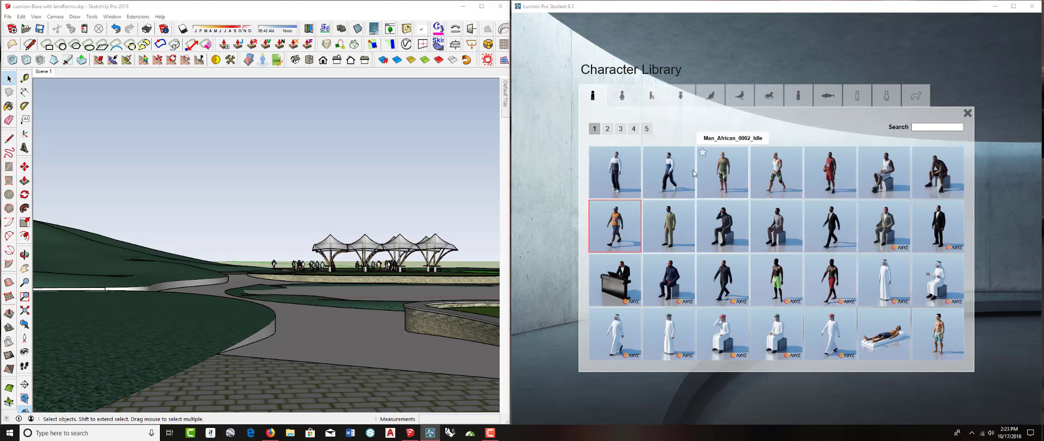
pyautogui.click(663, 185)
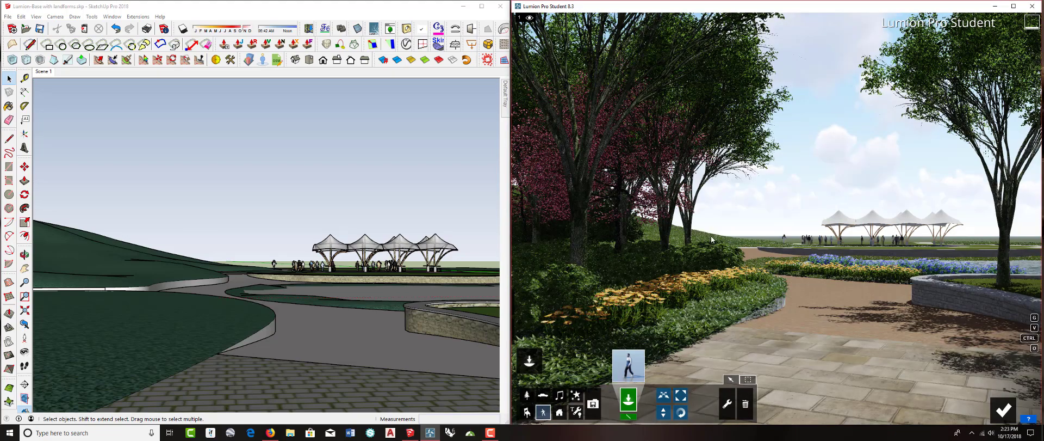
pyautogui.click(751, 252)
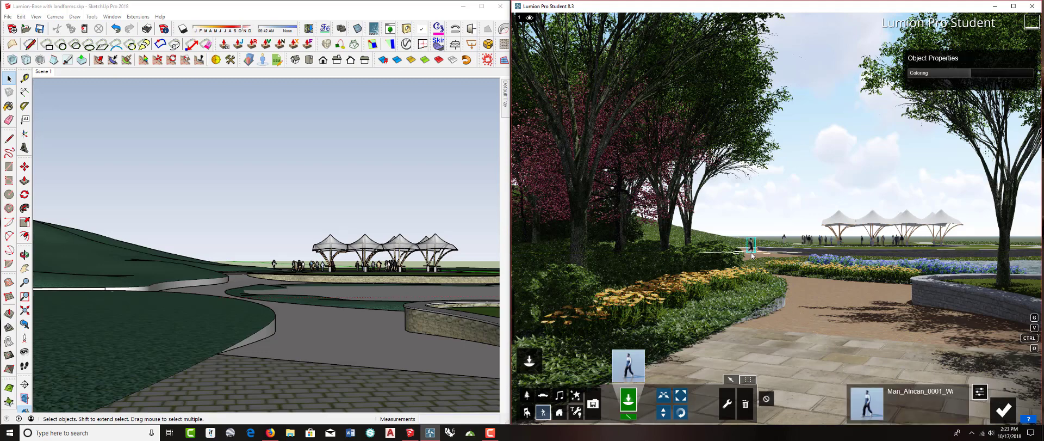
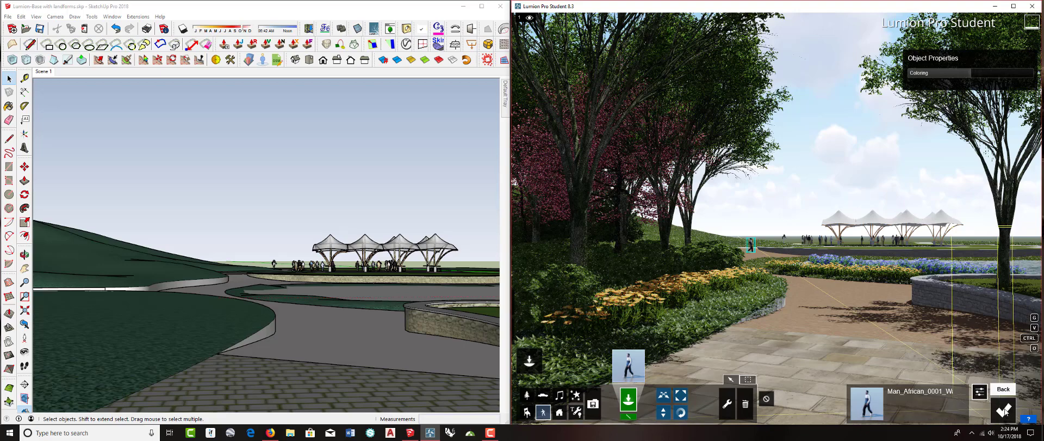
pyautogui.click(1006, 412)
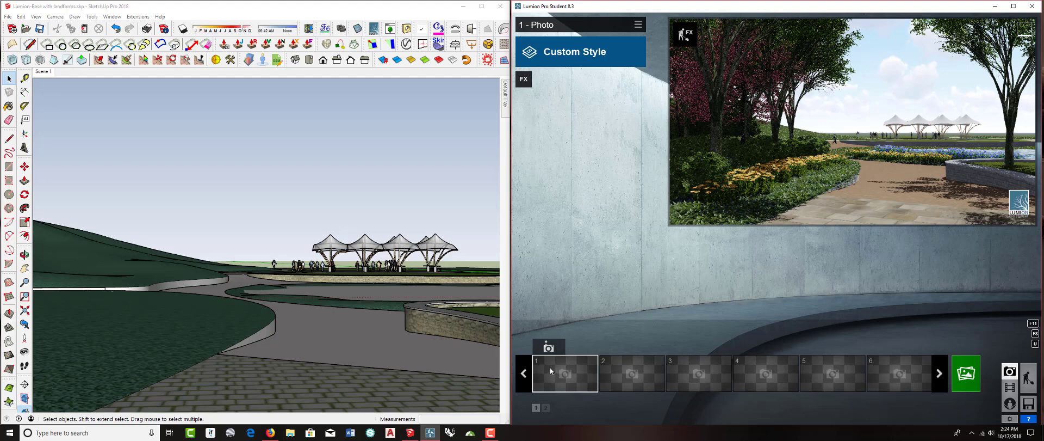
pyautogui.click(549, 347)
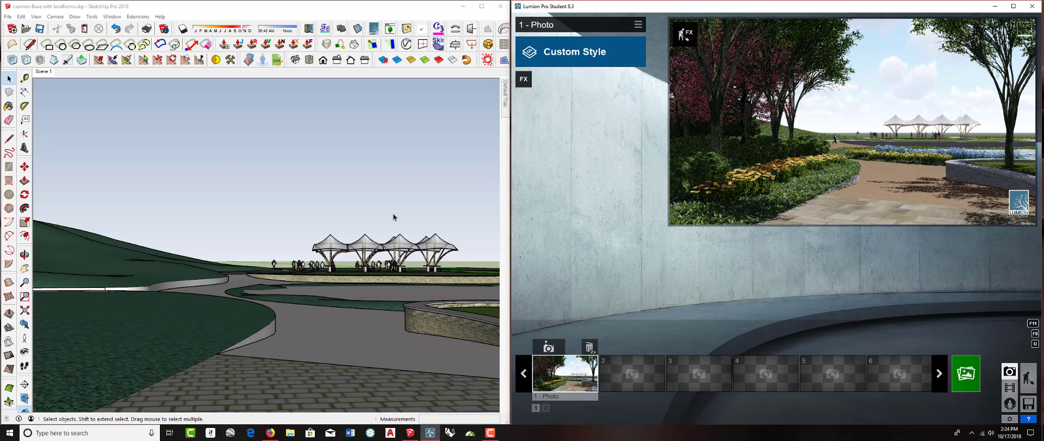
# In SketchUp, frame another eye-level view closer to the curved path and canopies, and add it as a second scene
pyautogui.moveTo(305, 260); pyautogui.dragTo(294, 259, button='middle')
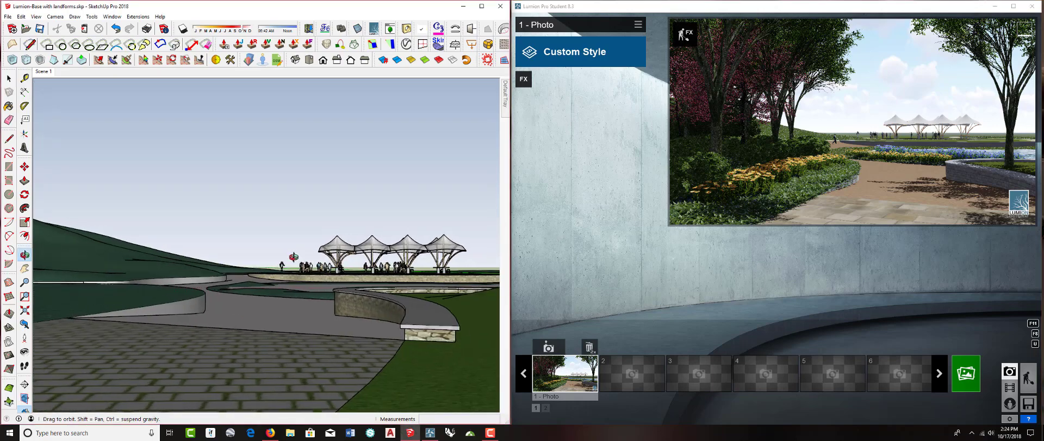
pyautogui.click(689, 37)
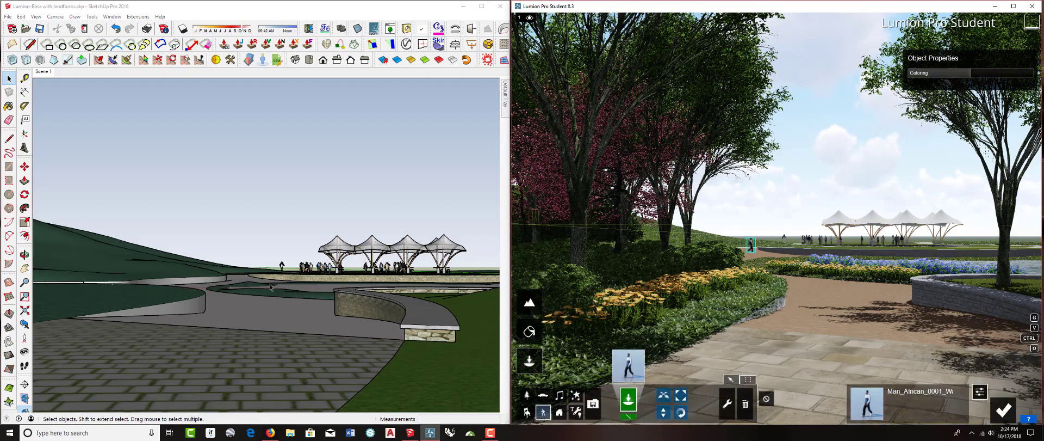
pyautogui.moveTo(262, 294); pyautogui.dragTo(299, 298, button='middle')
pyautogui.scroll(2, 301, 296)
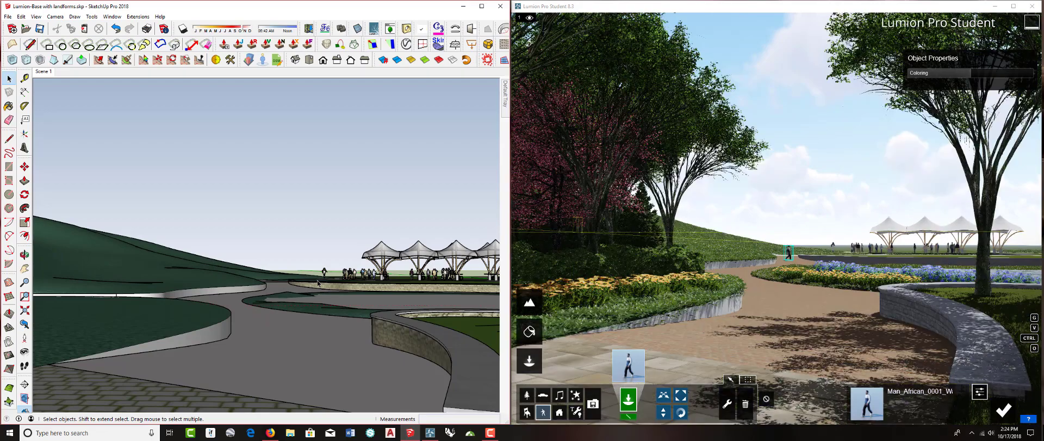
pyautogui.scroll(2, 320, 278)
pyautogui.scroll(1, 319, 279)
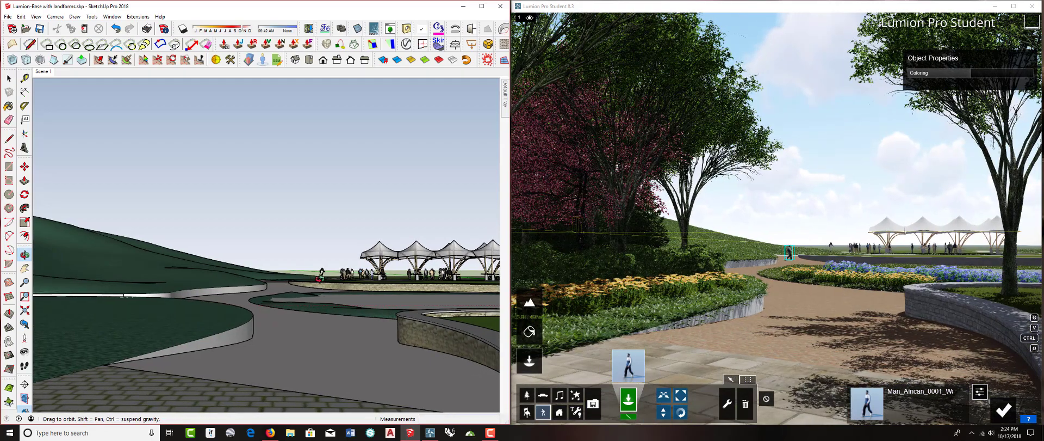
pyautogui.moveTo(320, 278); pyautogui.dragTo(320, 284, button='middle')
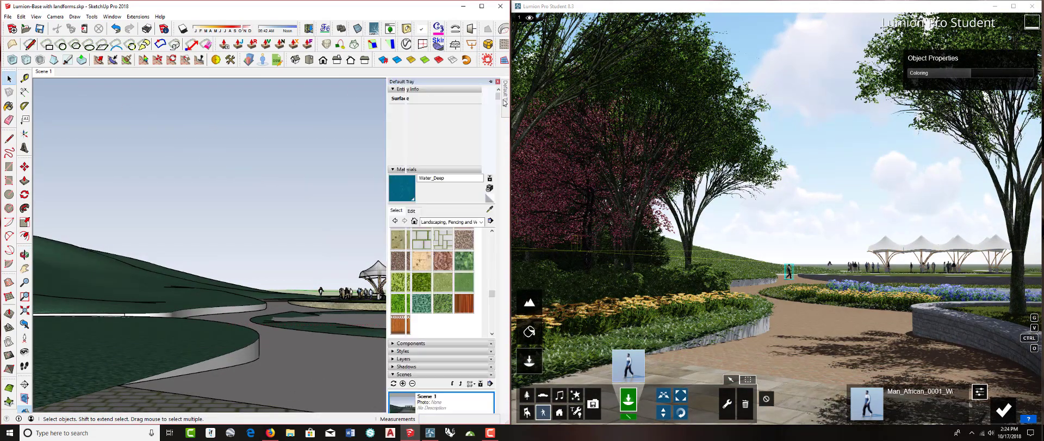
pyautogui.rightClick(43, 75)
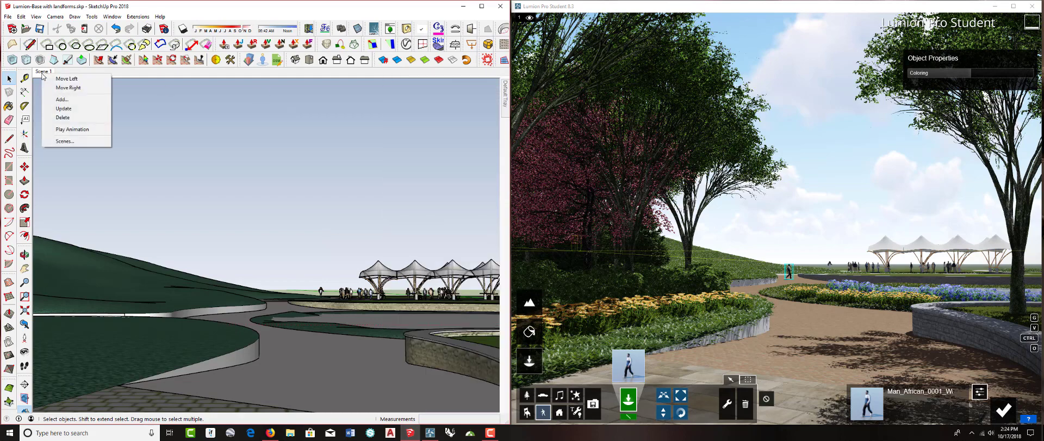
pyautogui.click(62, 99)
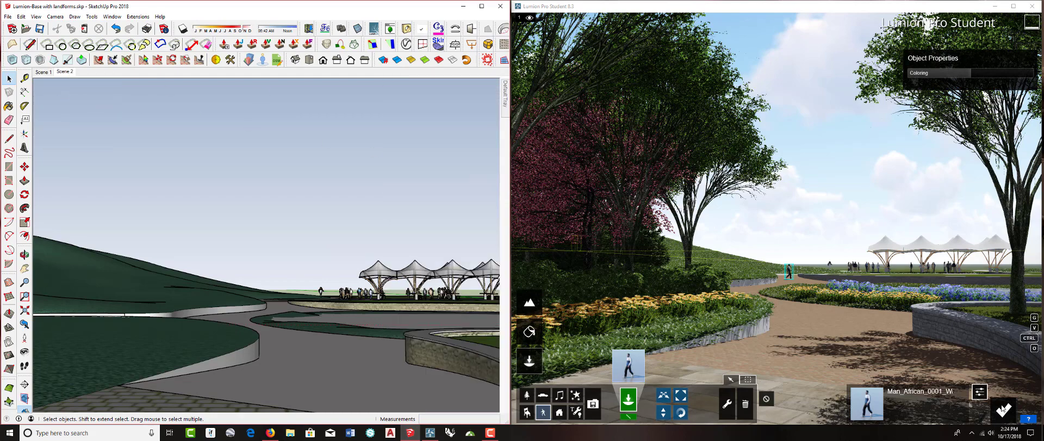
# In Lumion, store the new view in photo slot 2 and compare it with photo 1
pyautogui.click(1010, 371)
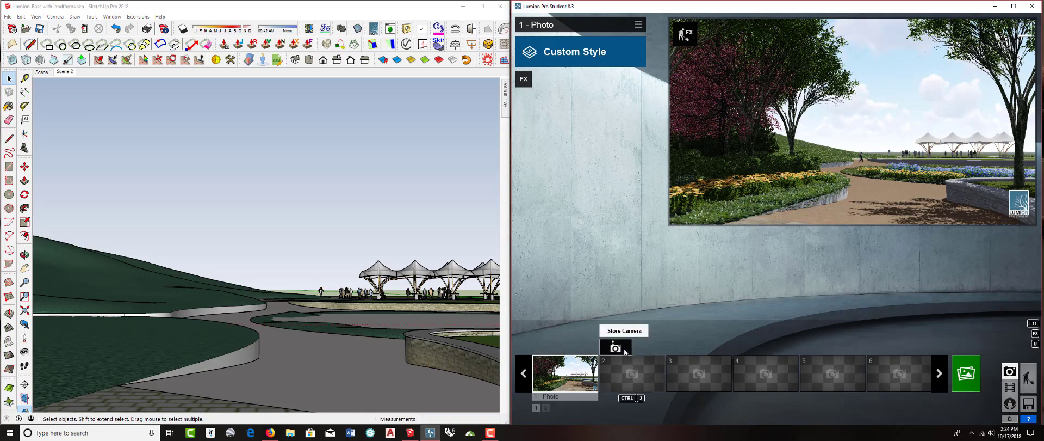
pyautogui.click(625, 349)
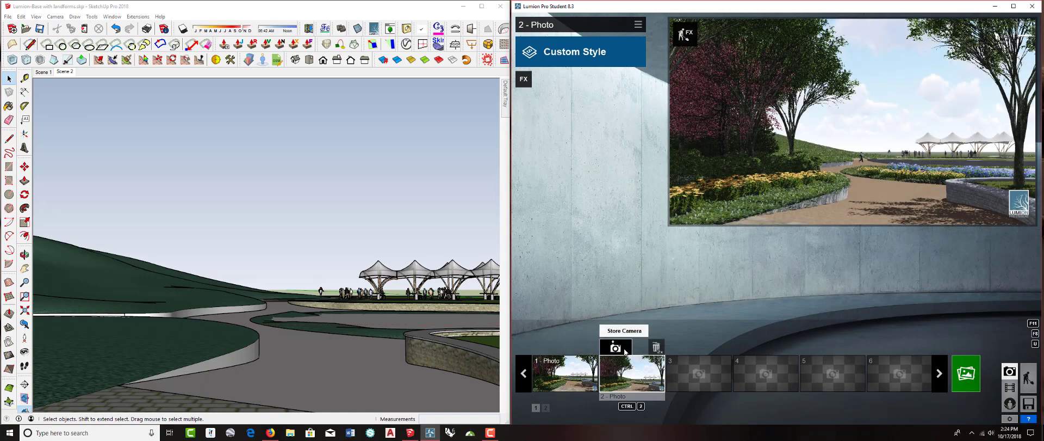
pyautogui.click(566, 373)
pyautogui.click(632, 374)
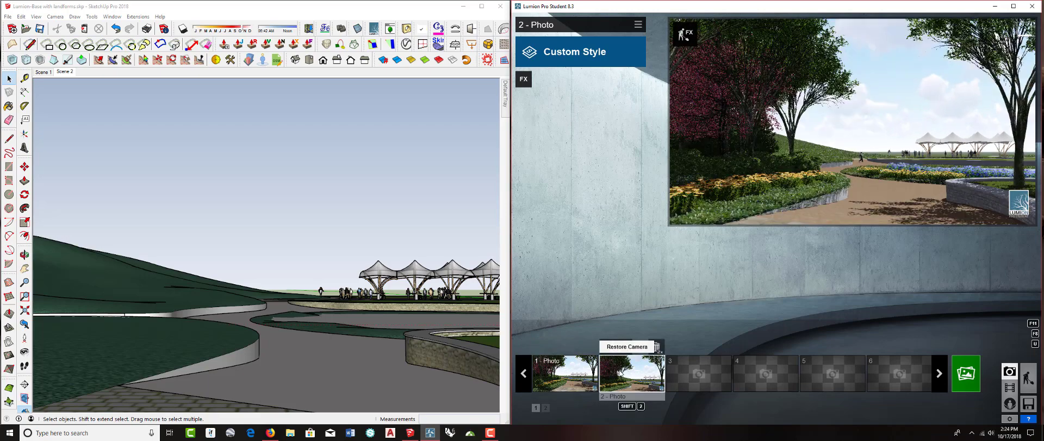
pyautogui.click(566, 372)
pyautogui.moveTo(562, 374)
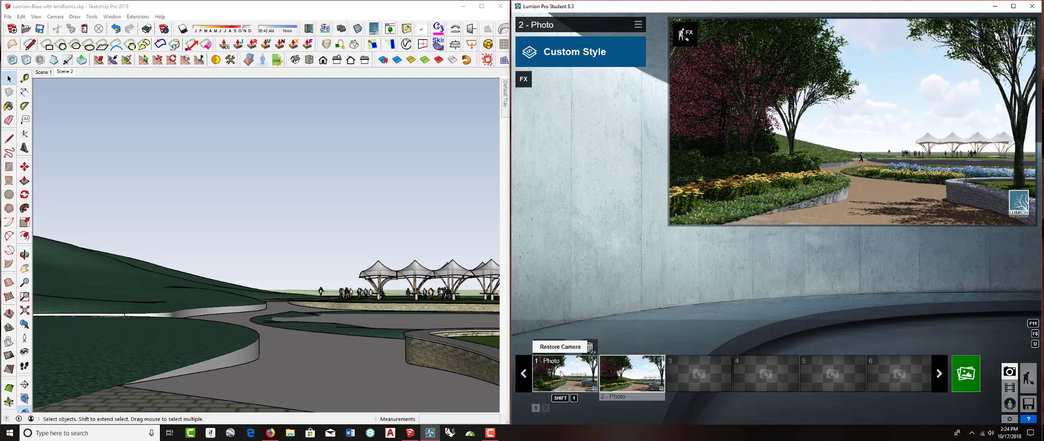
# Restore the camera of photo 1 and load the effects file tpj Effects Stack 1.lme onto it
pyautogui.click(562, 374)
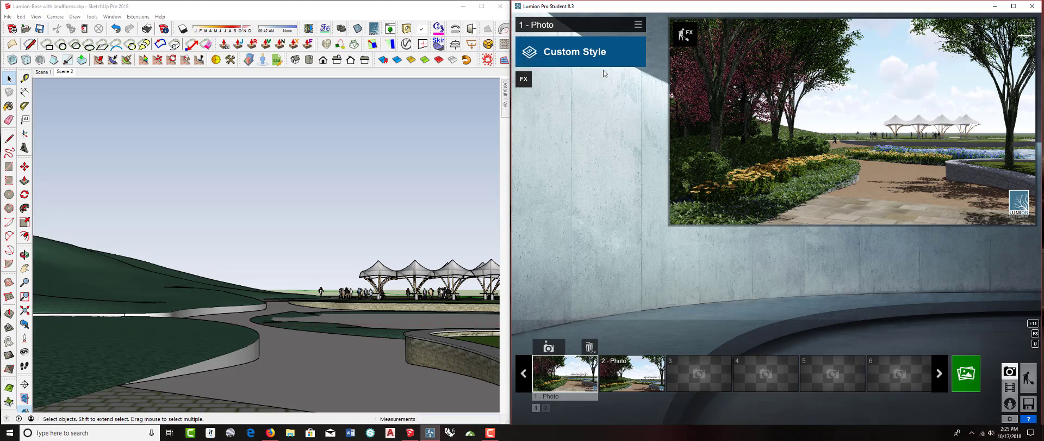
pyautogui.click(638, 25)
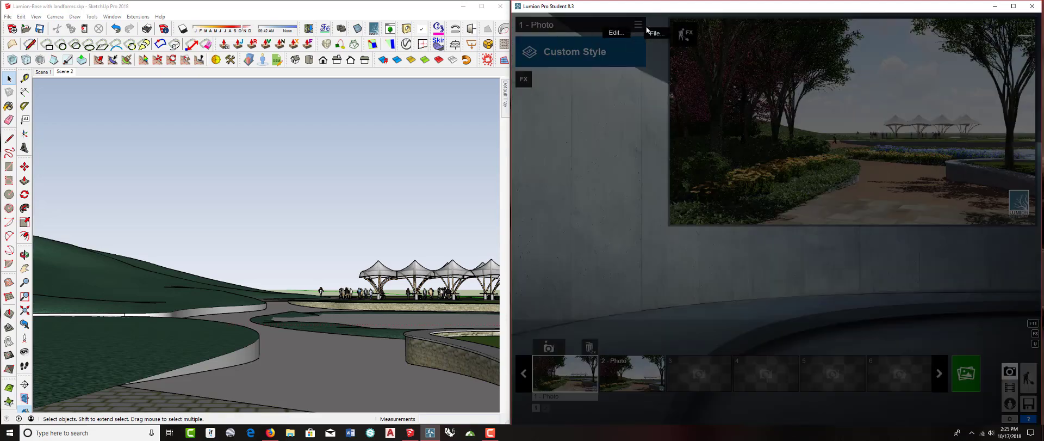
pyautogui.click(655, 32)
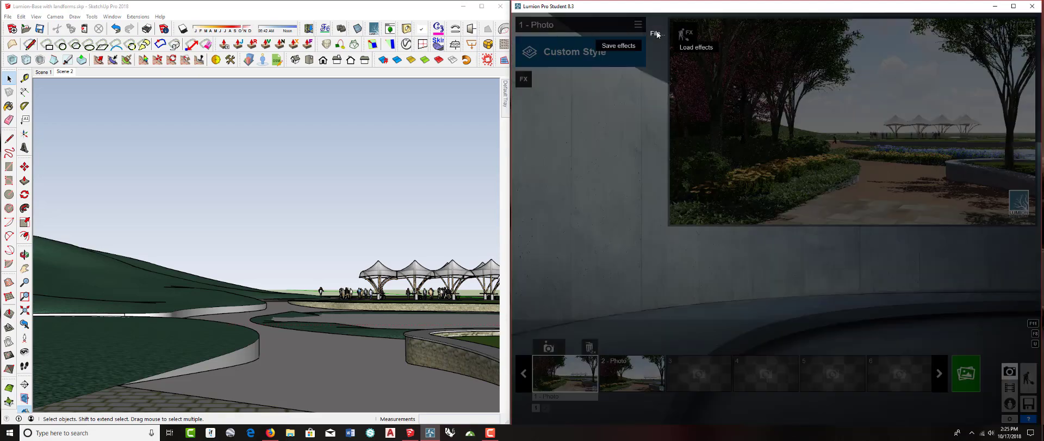
pyautogui.click(689, 47)
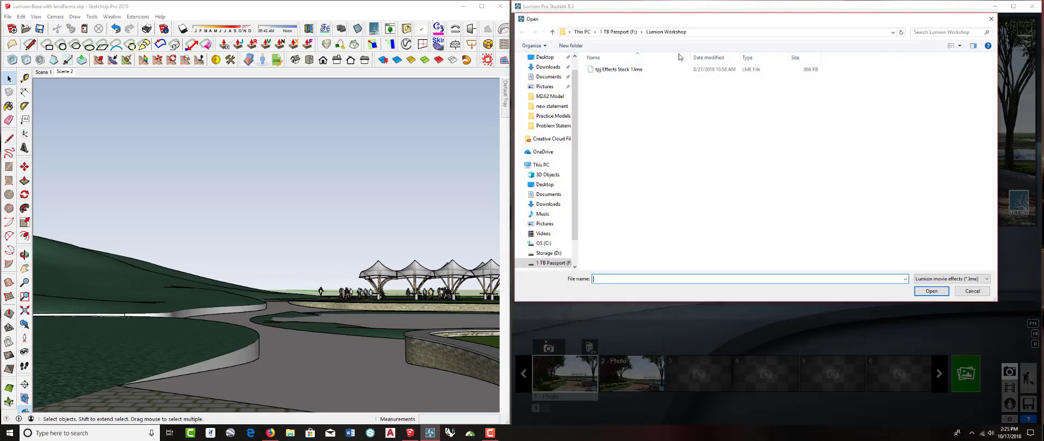
pyautogui.click(619, 70)
pyautogui.click(923, 290)
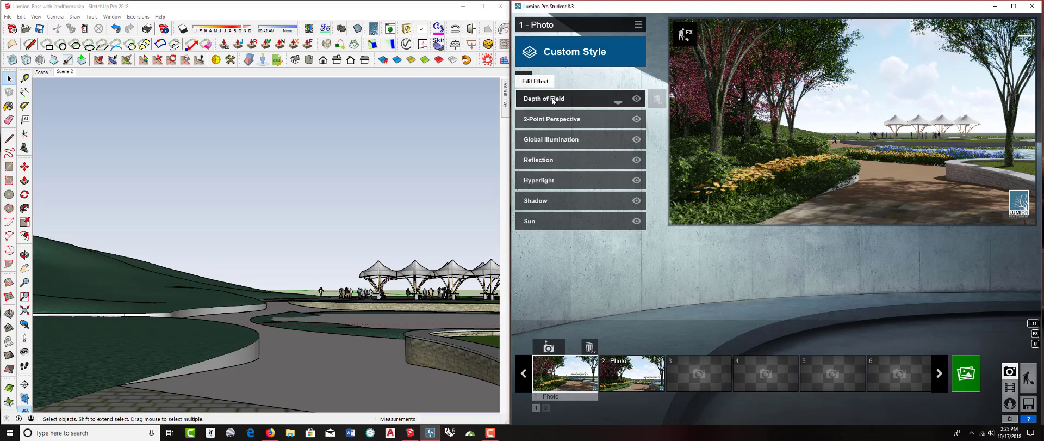
# Fine-tune the sun amount, falloff speed and sun max effect distance of photo 1's Global Illumination effect
pyautogui.click(575, 139)
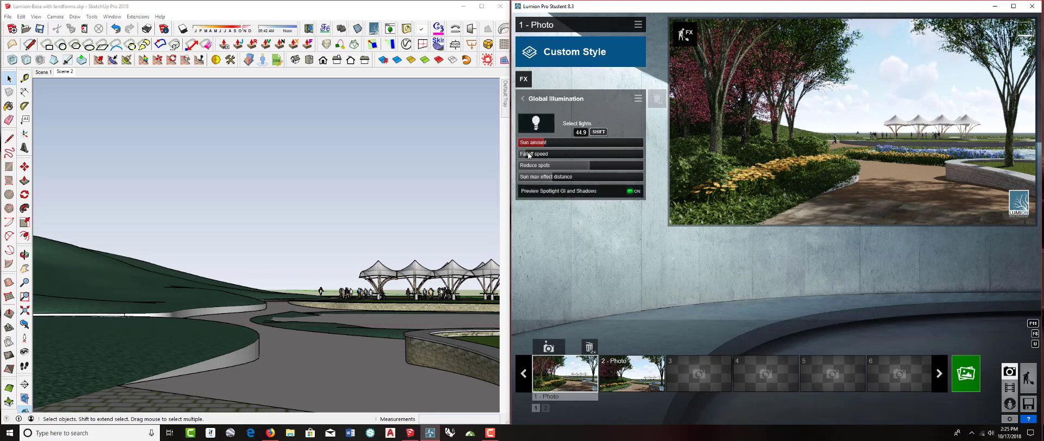
pyautogui.moveTo(528, 156); pyautogui.dragTo(556, 153)
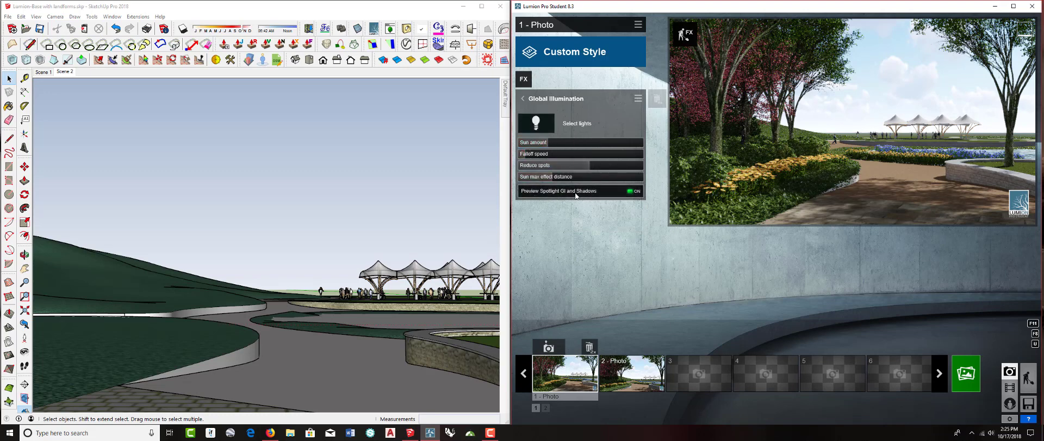
pyautogui.moveTo(548, 180); pyautogui.dragTo(553, 178)
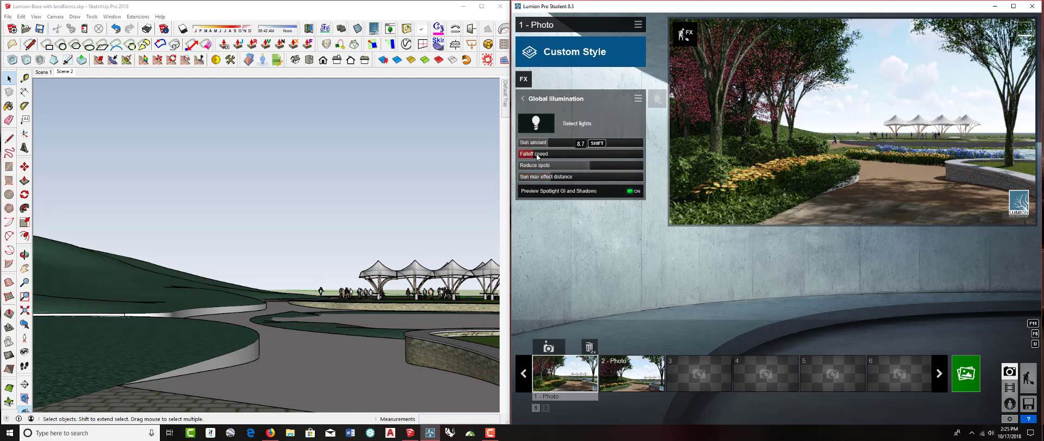
pyautogui.click(547, 99)
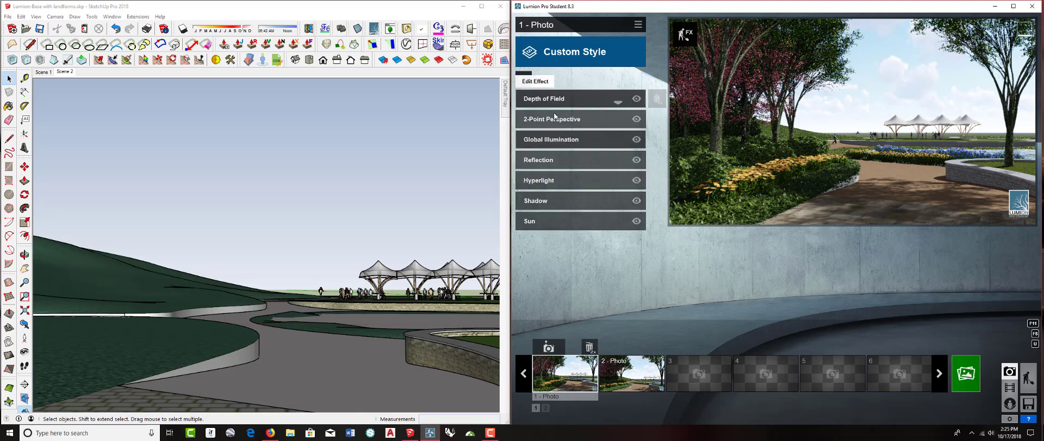
# Raise the sun height slightly in the Sun effect, and swing the sun heading up to 1.0 and back to near the middle
pyautogui.click(554, 224)
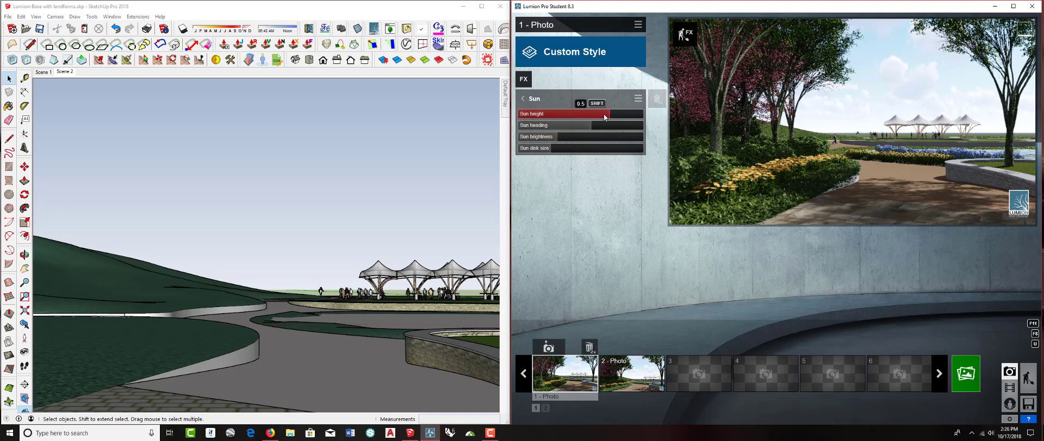
pyautogui.moveTo(610, 114); pyautogui.dragTo(594, 126)
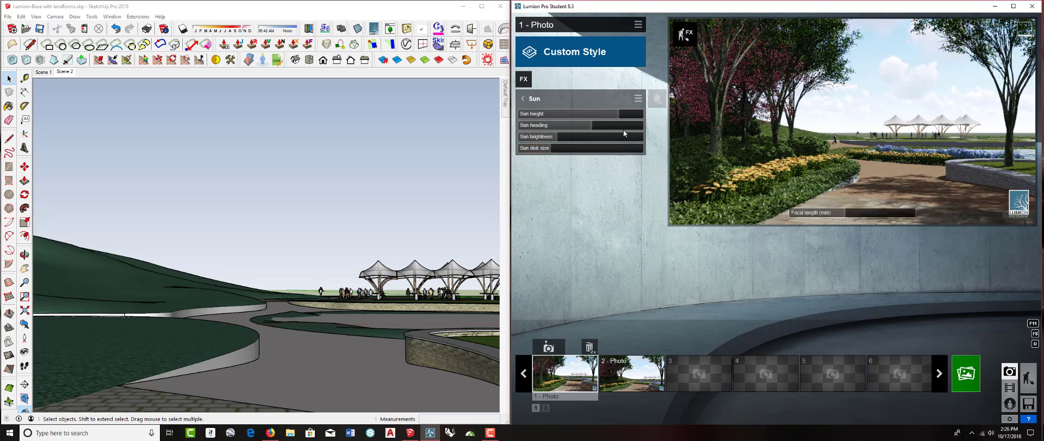
pyautogui.moveTo(611, 126); pyautogui.dragTo(651, 134)
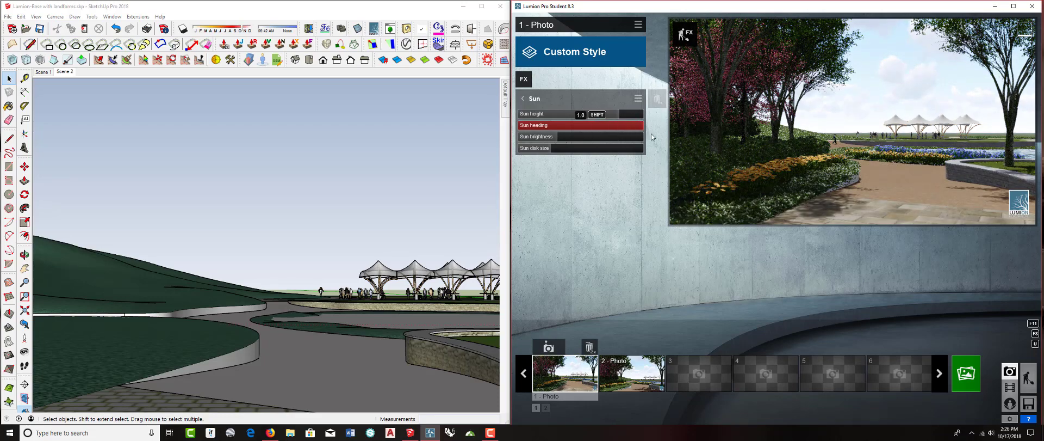
pyautogui.moveTo(651, 133); pyautogui.dragTo(589, 128)
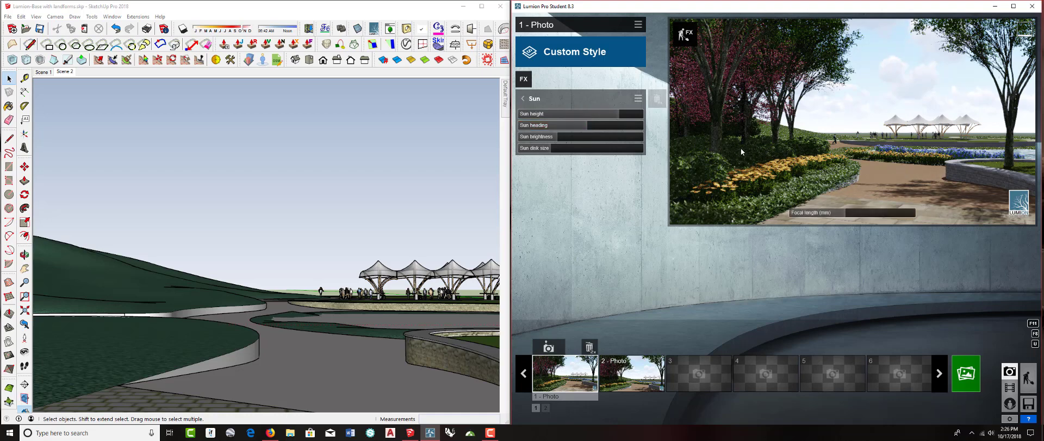
pyautogui.click(524, 98)
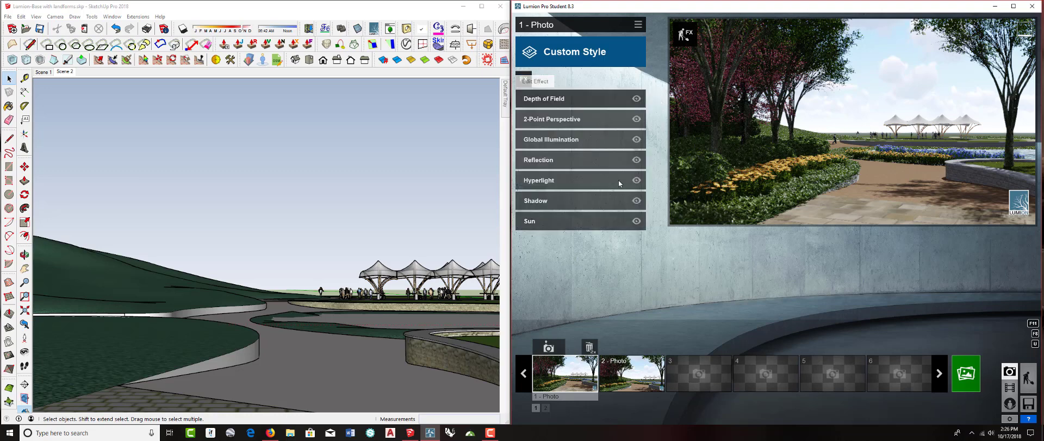
# In the Shadow effect, turn Soft Shadows off and compare Fine Detail Shadows off and on, leaving Fine Detail Shadows on
pyautogui.click(565, 203)
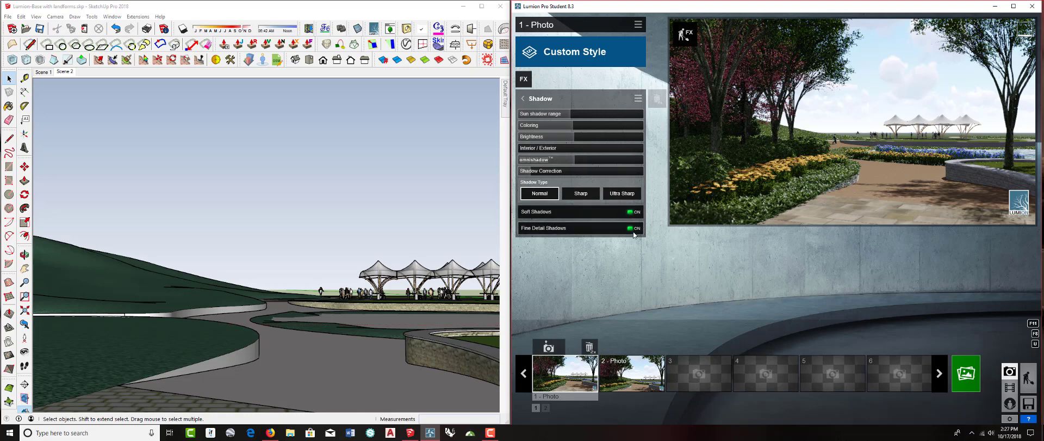
pyautogui.click(631, 213)
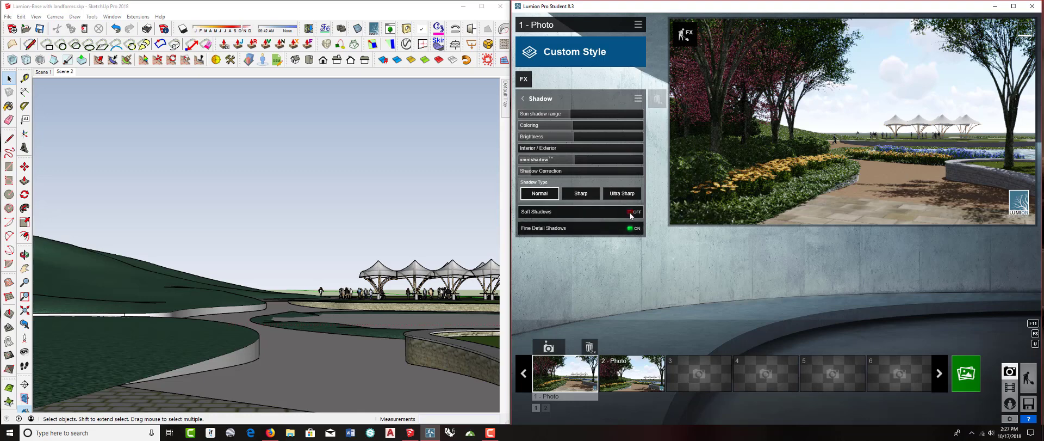
pyautogui.click(630, 228)
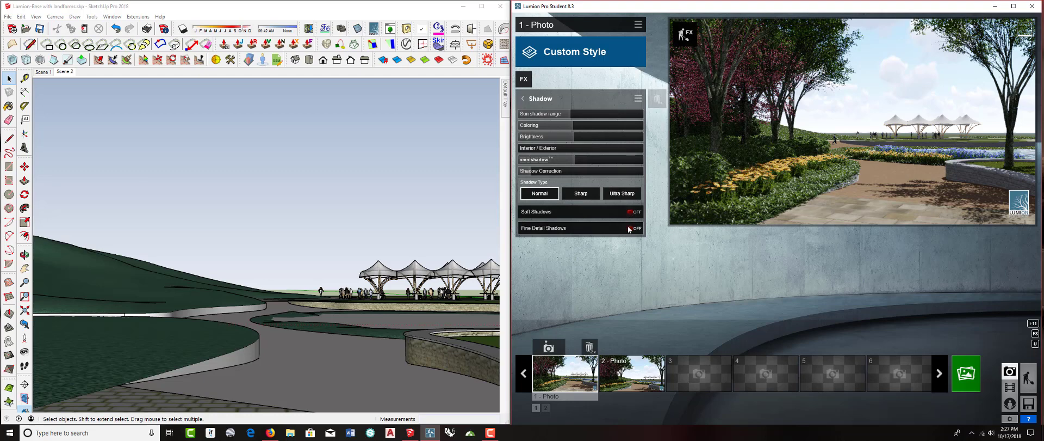
pyautogui.click(630, 228)
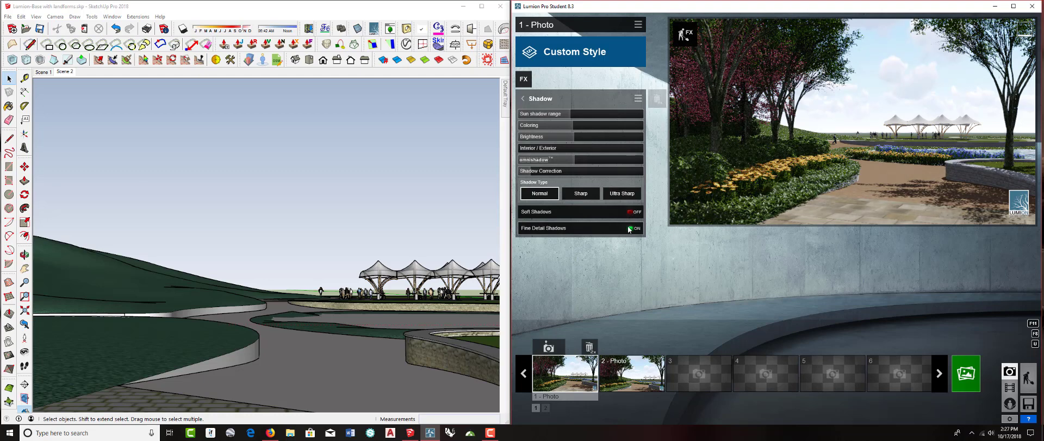
# Compare Fine Detail Shadows off and on again, leave it on, turn Soft Shadows on, and return to the effects list
pyautogui.click(630, 228)
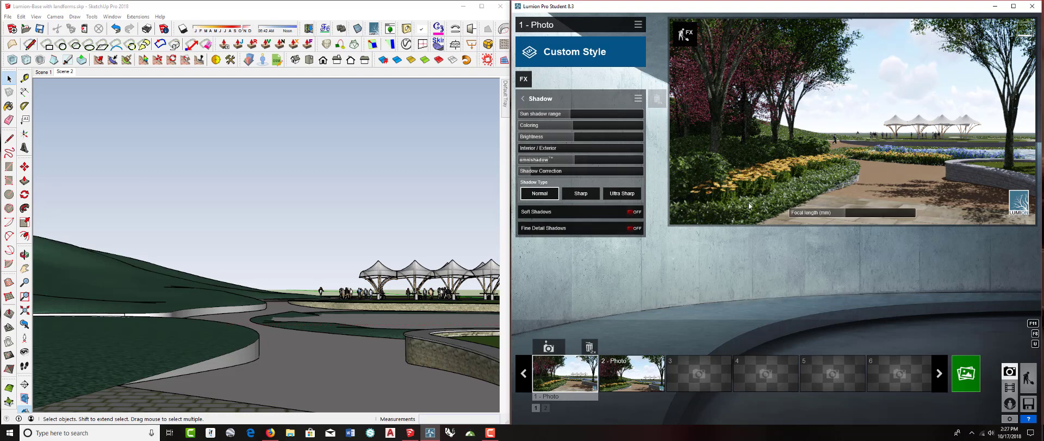
pyautogui.click(630, 228)
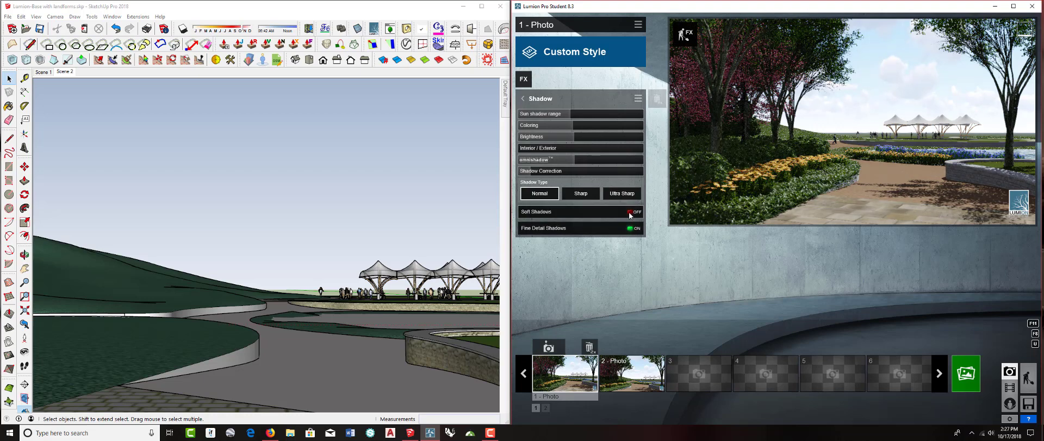
pyautogui.click(630, 213)
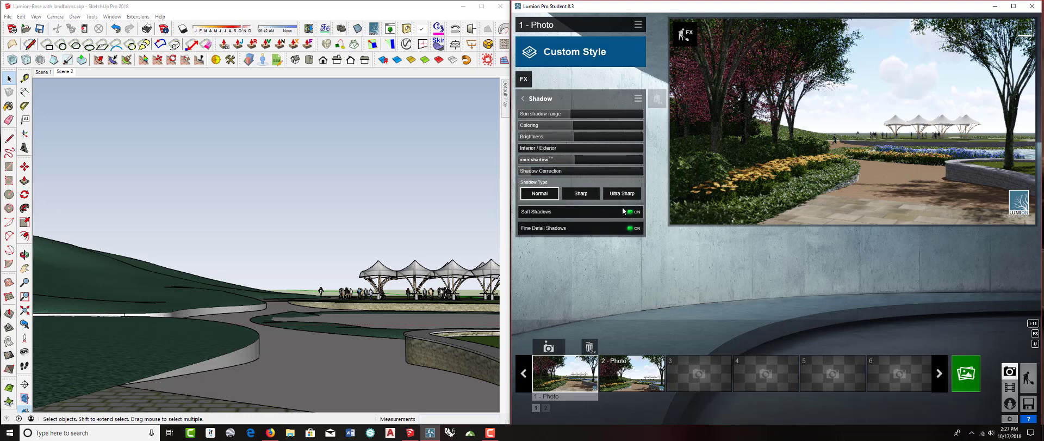
pyautogui.click(536, 99)
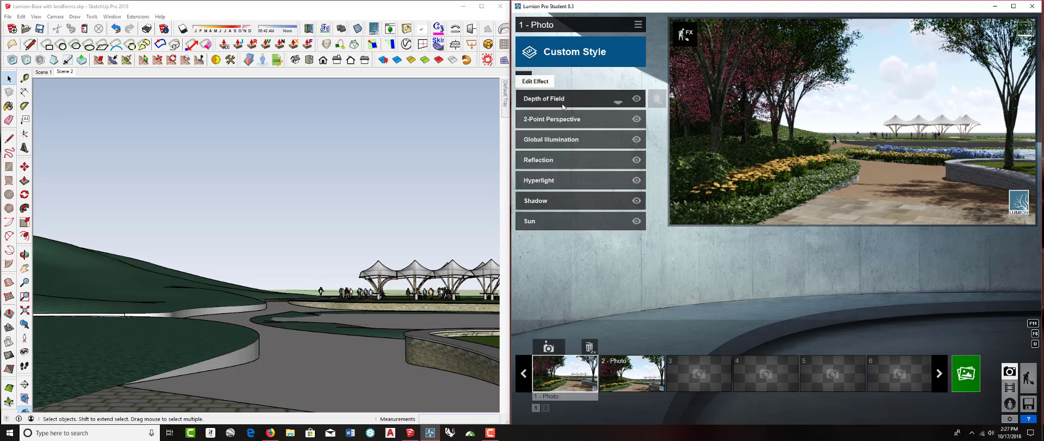
# In photo 1's Reflection effect, add a reflection plane on the pond's water surface and accept it
pyautogui.click(545, 161)
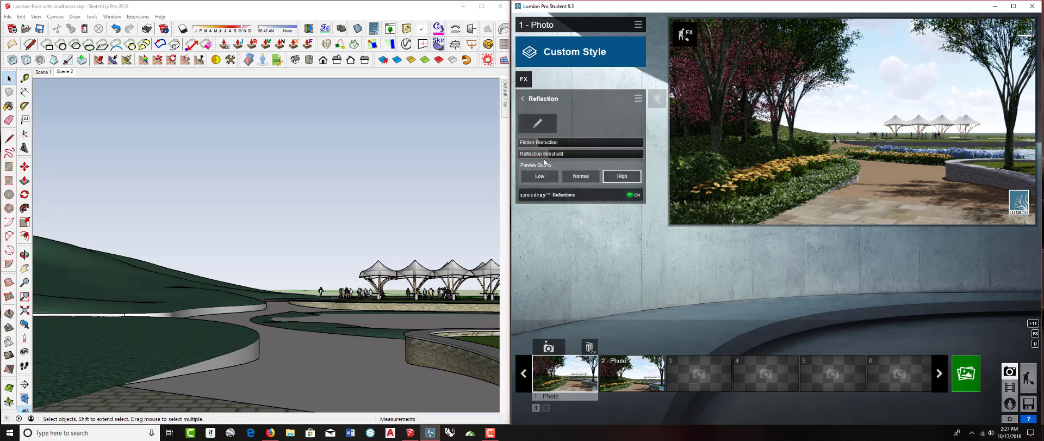
pyautogui.click(537, 124)
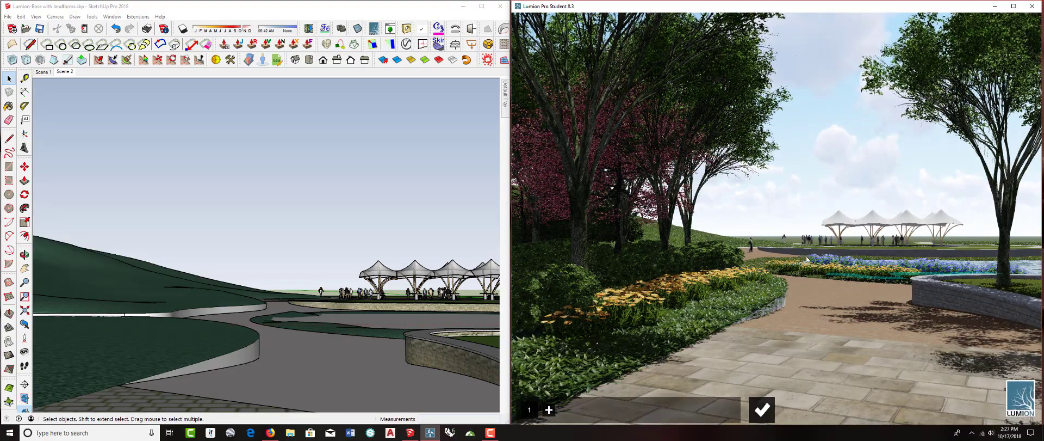
pyautogui.click(549, 410)
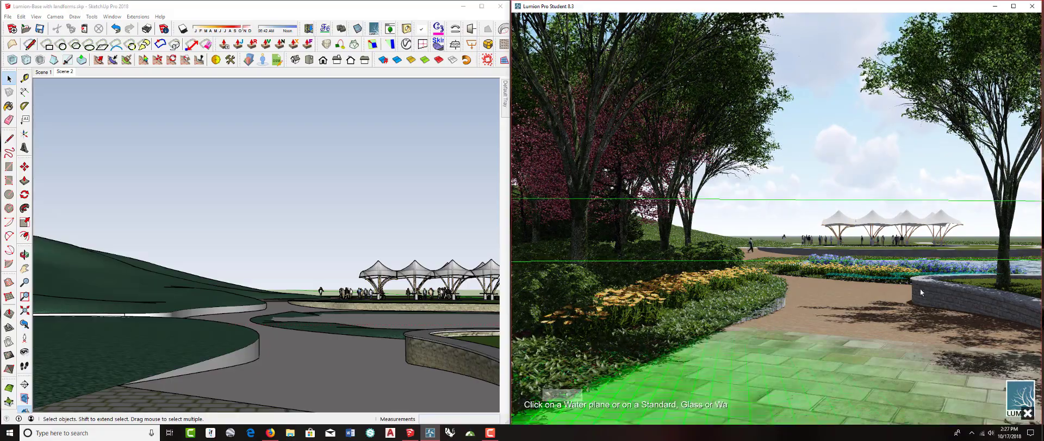
pyautogui.click(1033, 268)
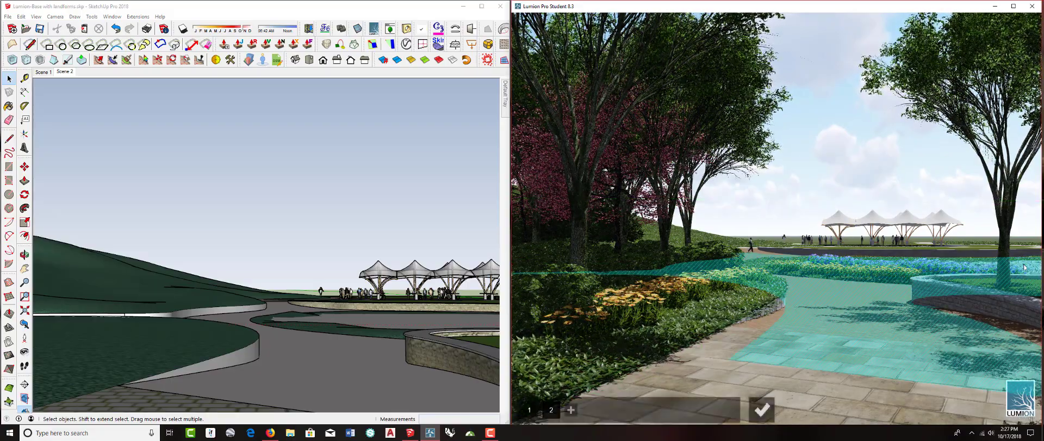
pyautogui.click(762, 409)
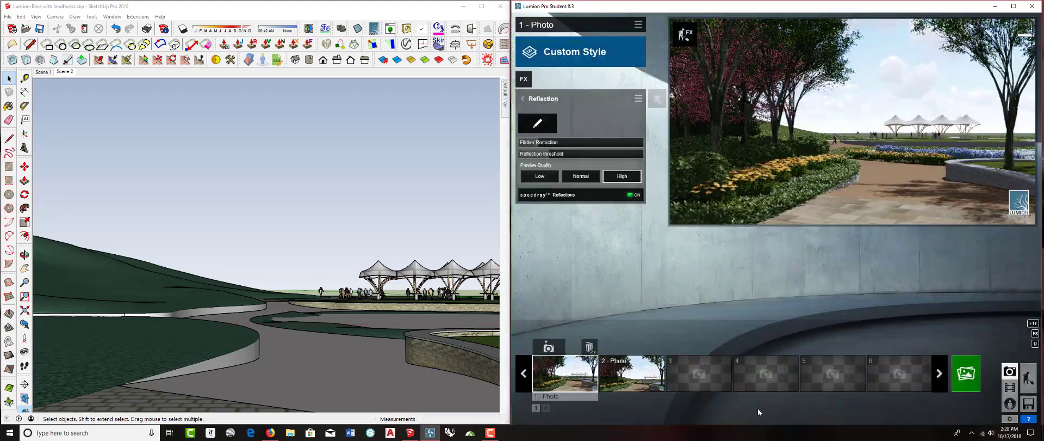
# Enter build mode with effects from photo 1, orbit the linked SketchUp camera to a higher view of the pond, and return to photo mode
pyautogui.click(685, 37)
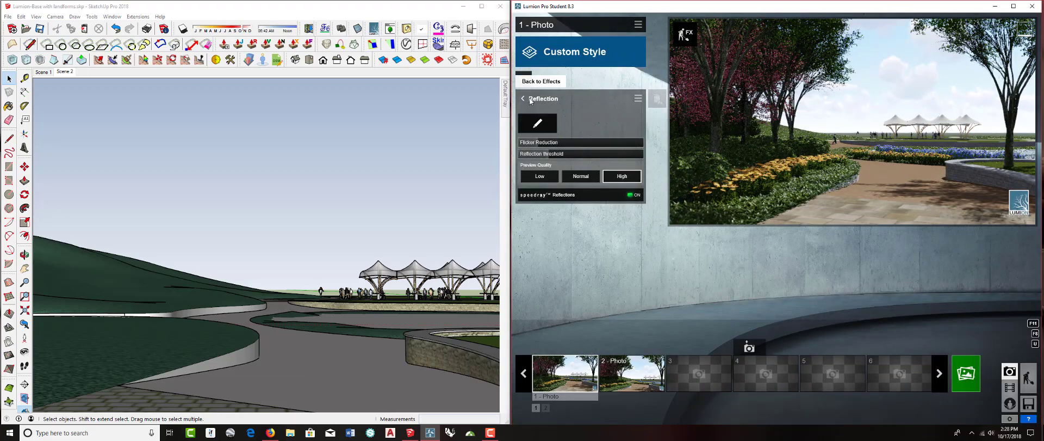
pyautogui.click(687, 44)
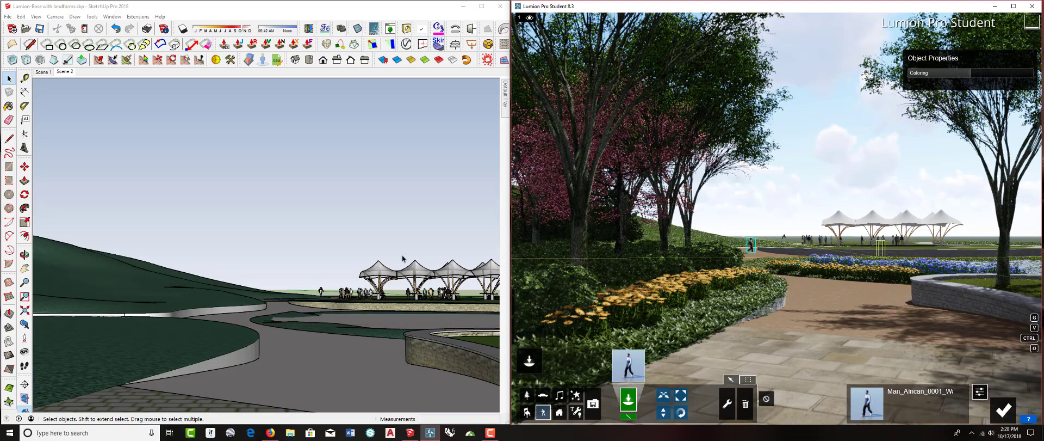
pyautogui.moveTo(326, 245); pyautogui.dragTo(386, 274, button='middle')
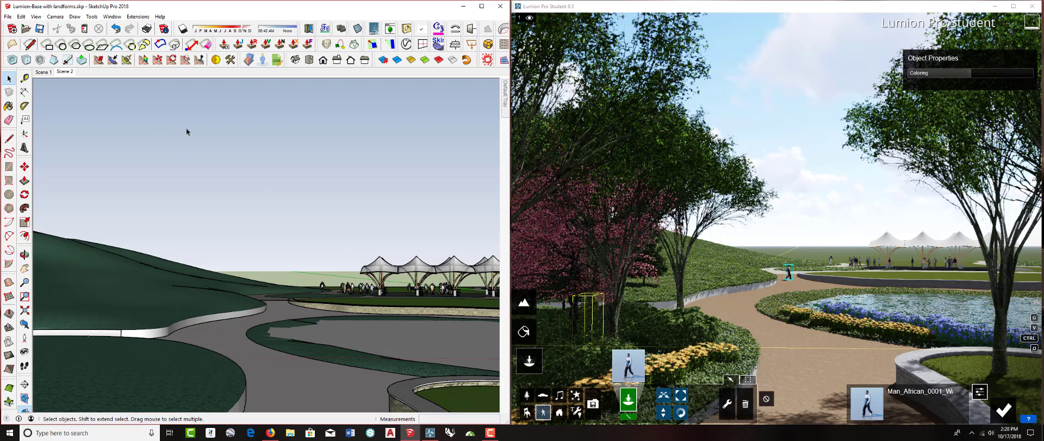
pyautogui.click(1009, 407)
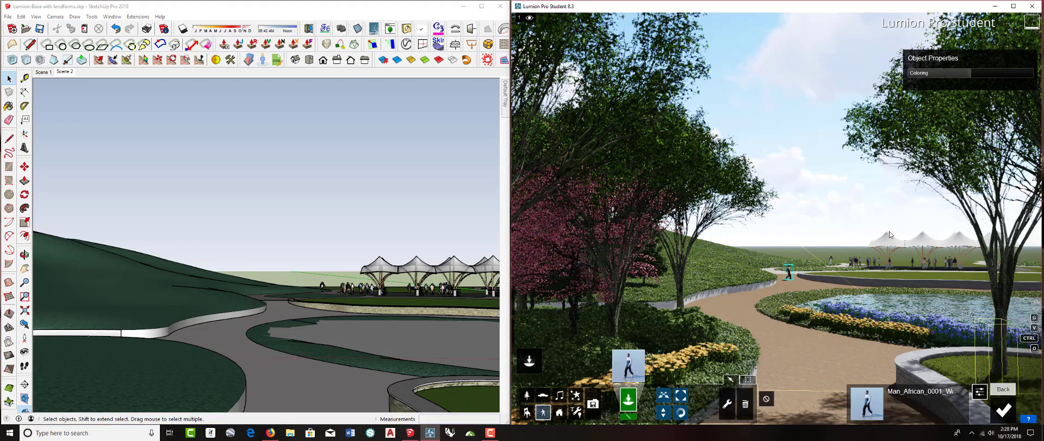
pyautogui.click(1010, 371)
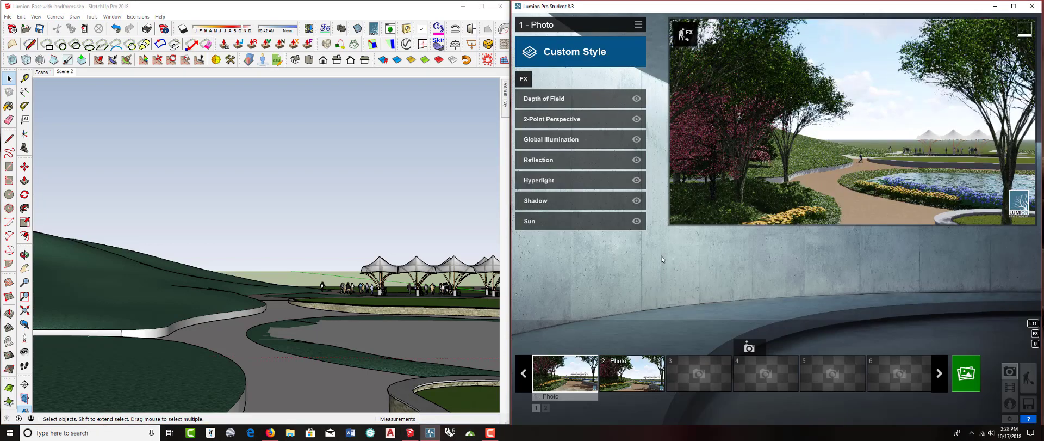
# Restore photo 1 and compare it with photo 2, ending on photo 1
pyautogui.click(569, 369)
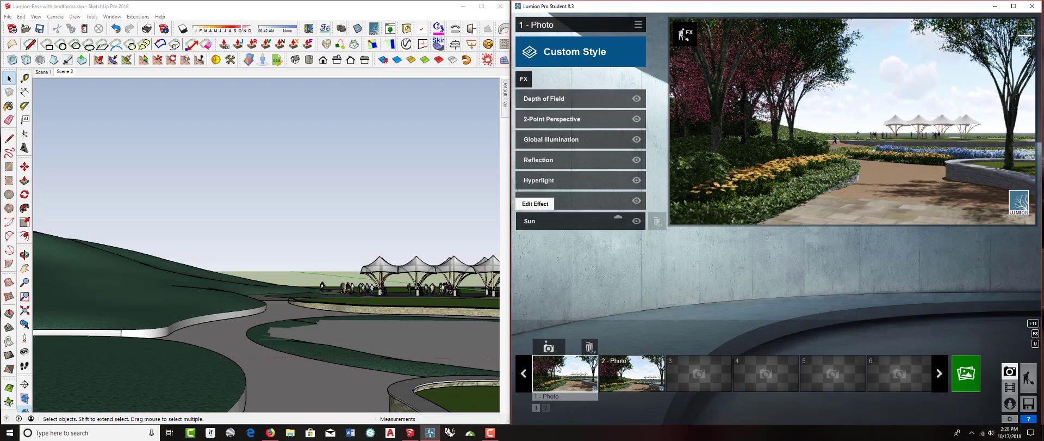
pyautogui.click(641, 372)
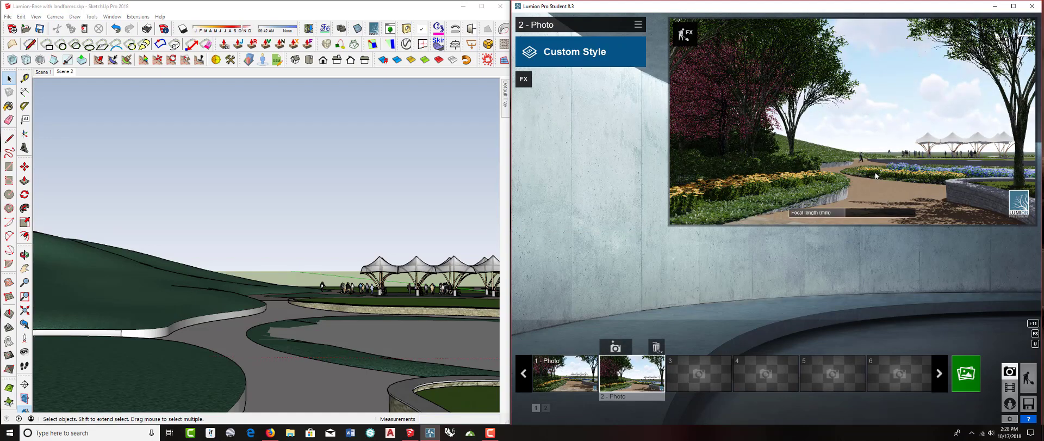
pyautogui.click(578, 373)
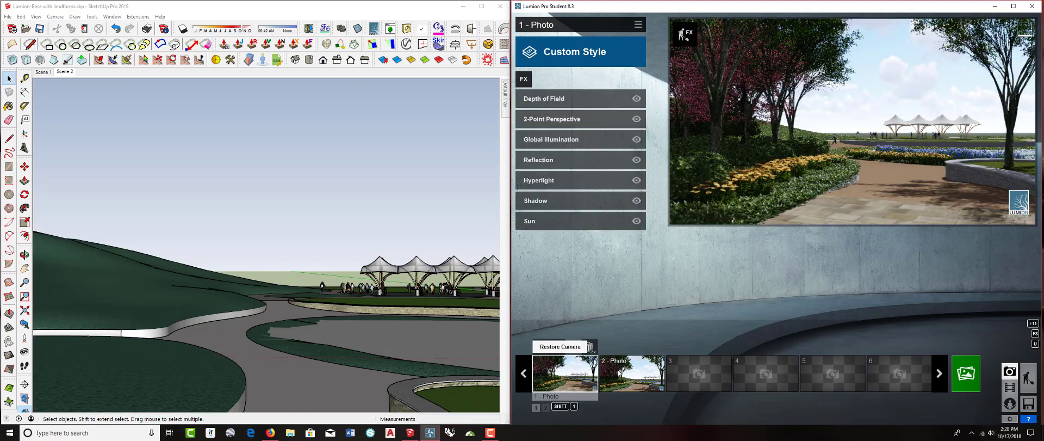
pyautogui.click(625, 374)
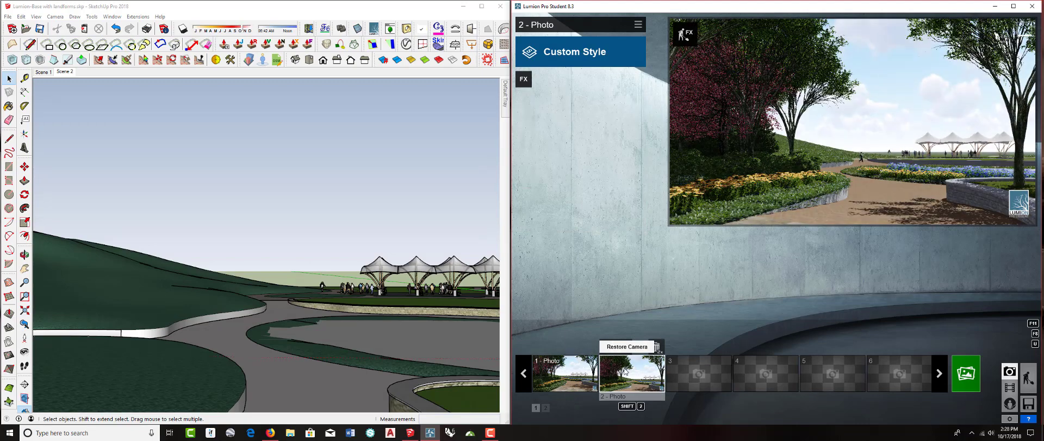
pyautogui.click(584, 366)
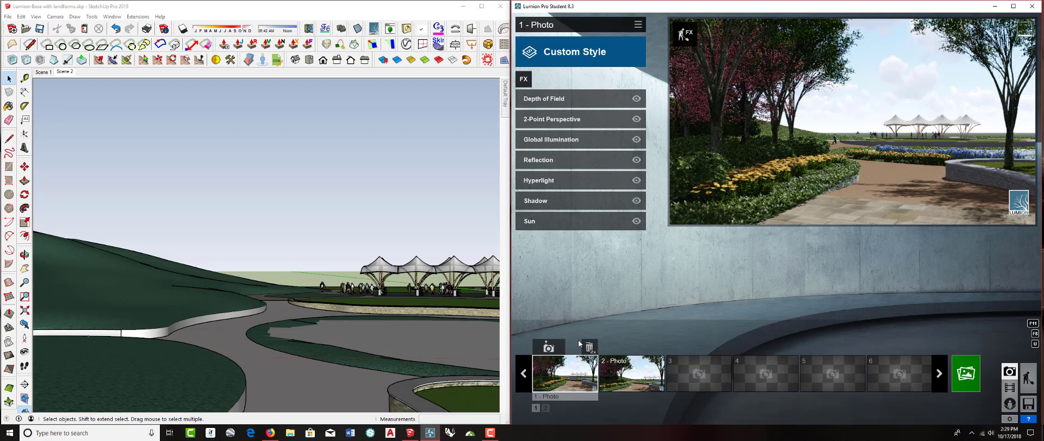
# In photo 1's Depth of Field effect, pick the focus point on the flower bed across the path, and return to the effects list
pyautogui.click(560, 98)
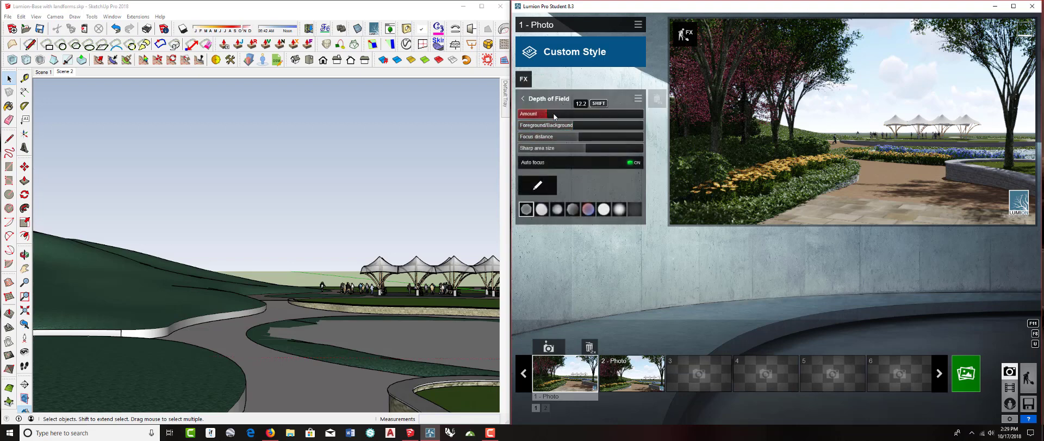
pyautogui.click(548, 188)
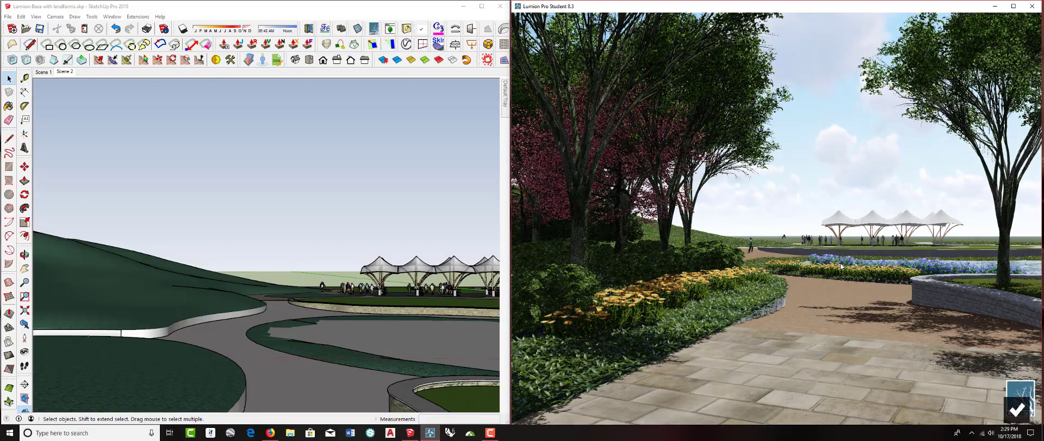
pyautogui.click(841, 266)
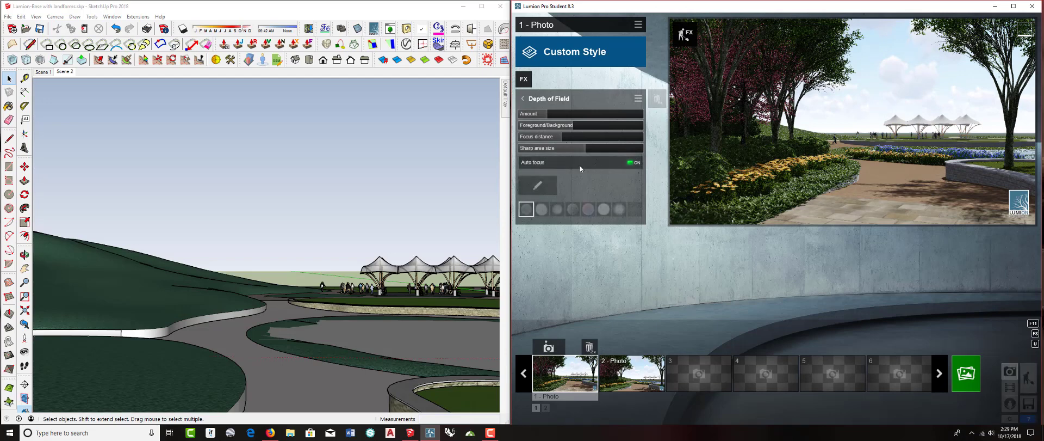
pyautogui.moveTo(812, 213)
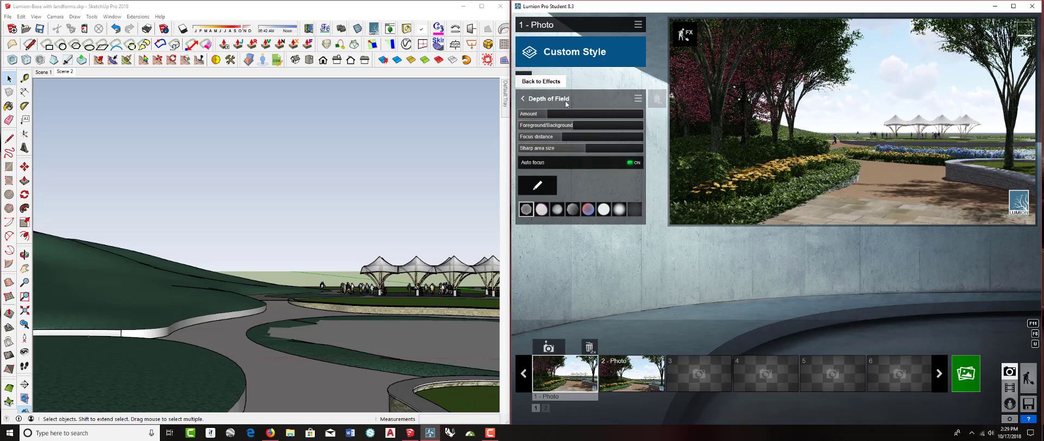
pyautogui.click(524, 99)
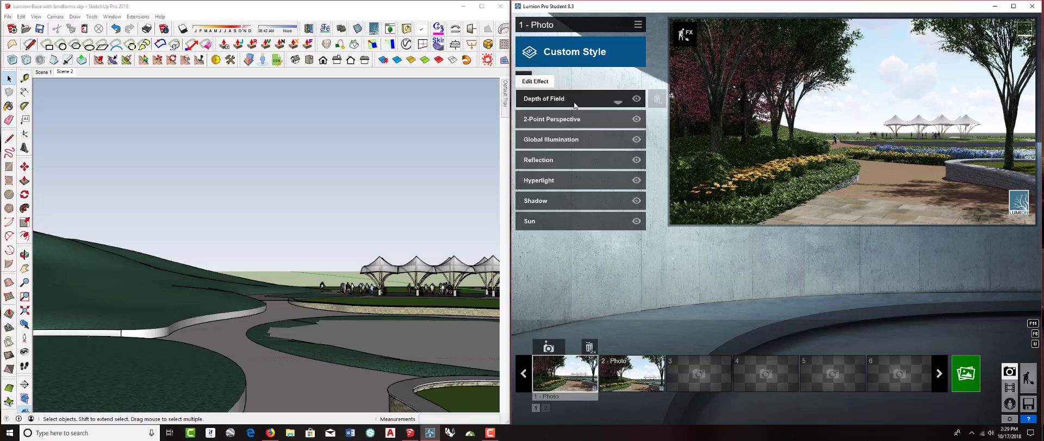
# Render the current shot at Print size 3840x2160 and save it as rendering 4.jpg in the Lumion Workshop folder
pyautogui.click(966, 372)
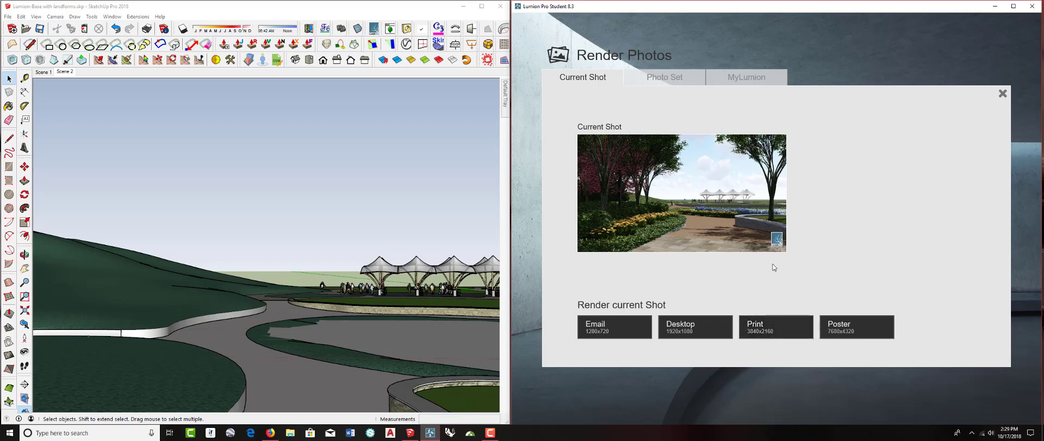
pyautogui.click(776, 327)
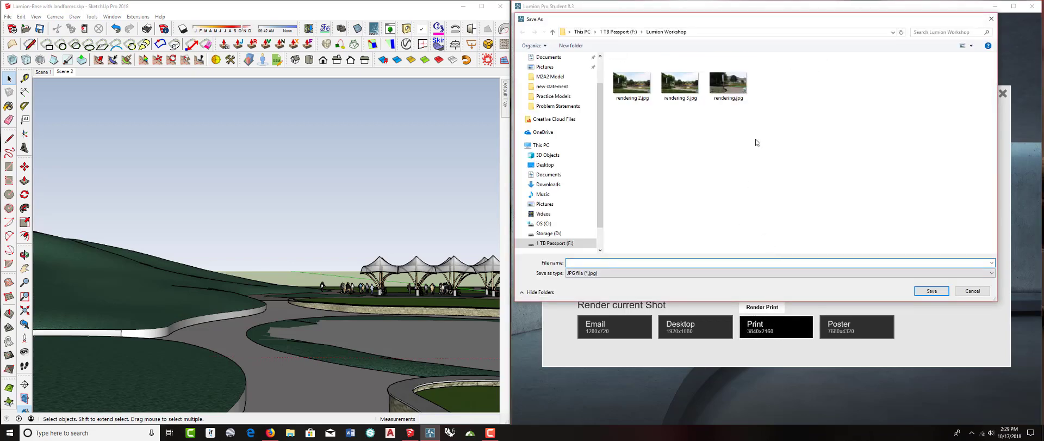
pyautogui.click(668, 90)
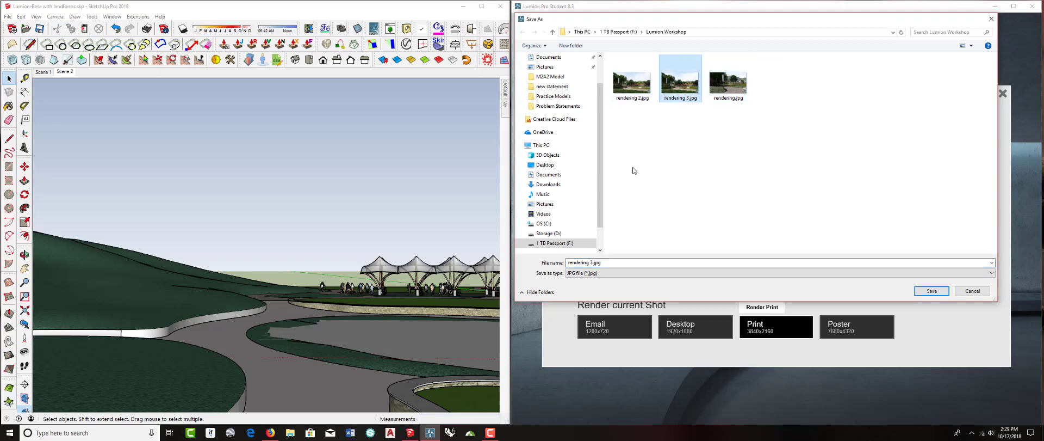
pyautogui.click(591, 262)
pyautogui.click(591, 262)
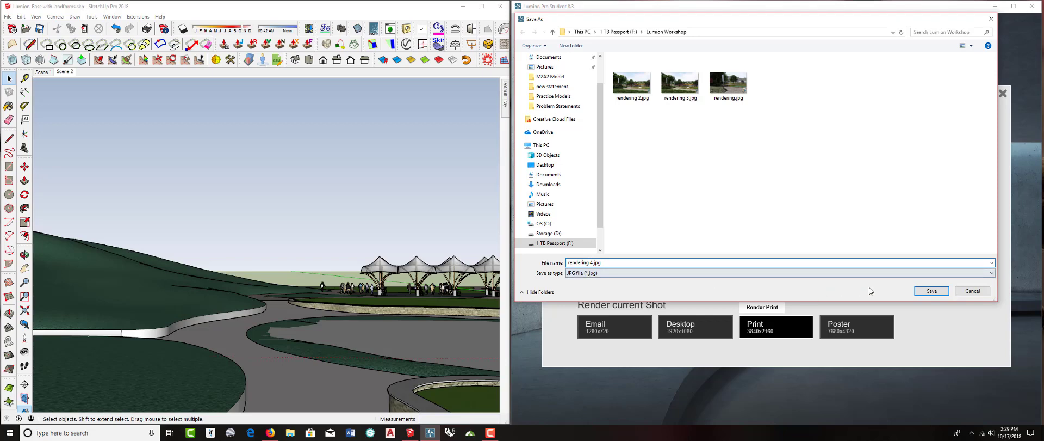
pyautogui.click(919, 291)
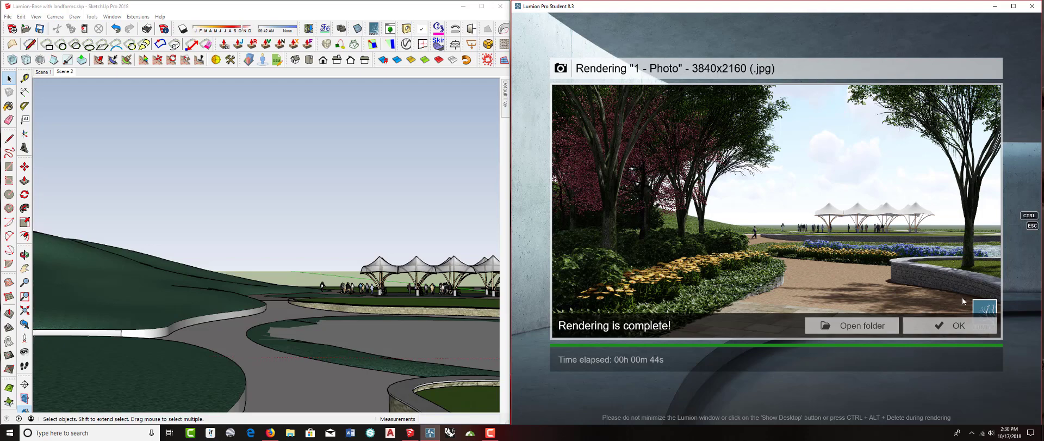
# Open rendering 4.jpg from the output folder in Photoshop and examine the plantings, stone wall and canopies up close
pyautogui.click(882, 327)
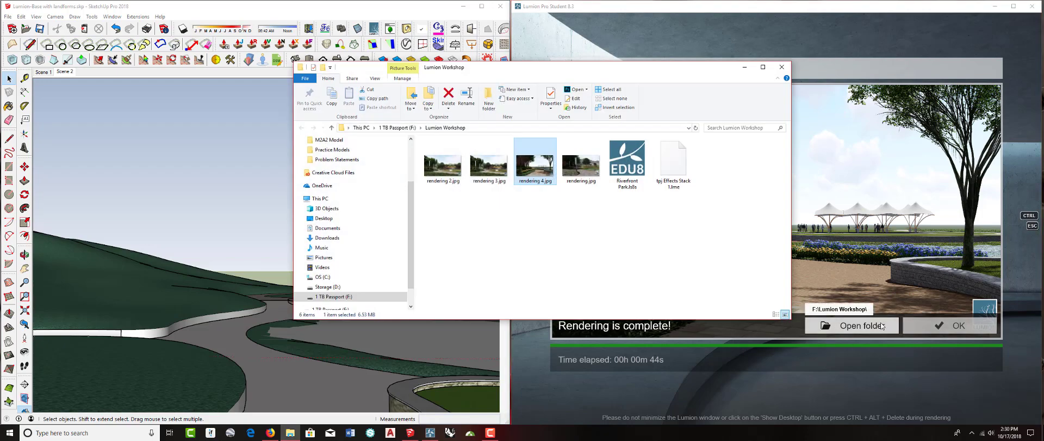
pyautogui.doubleClick(542, 173)
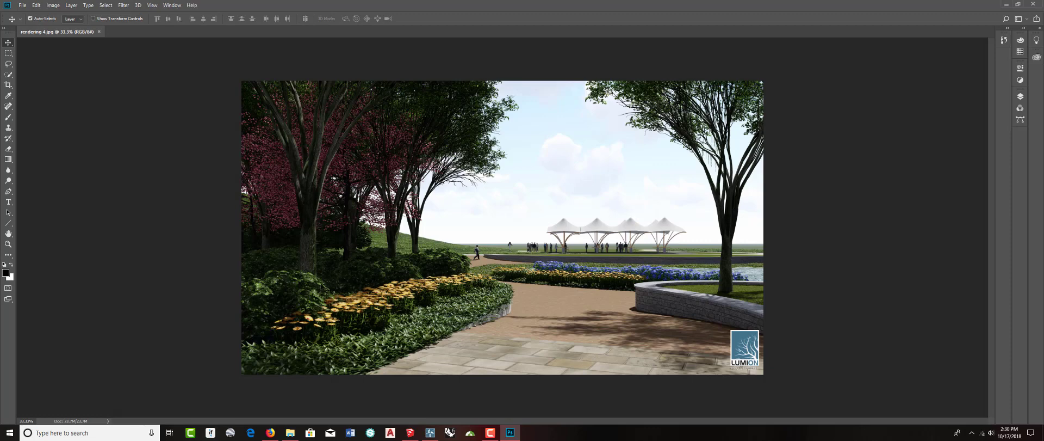
pyautogui.keyDown('alt'); pyautogui.scroll(2, 386, 300); pyautogui.keyUp('alt')
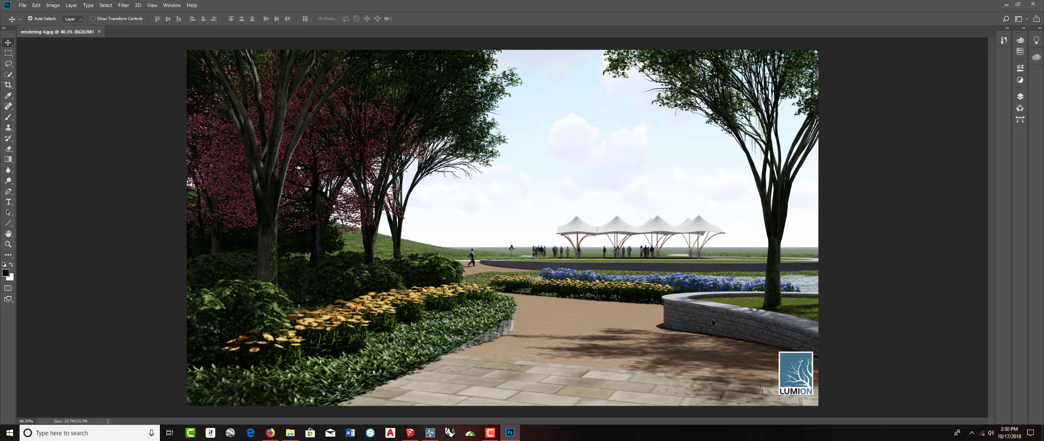
pyautogui.keyDown('alt'); pyautogui.scroll(3, 713, 319); pyautogui.keyUp('alt')
pyautogui.keyDown('alt'); pyautogui.scroll(2, 758, 317); pyautogui.keyUp('alt')
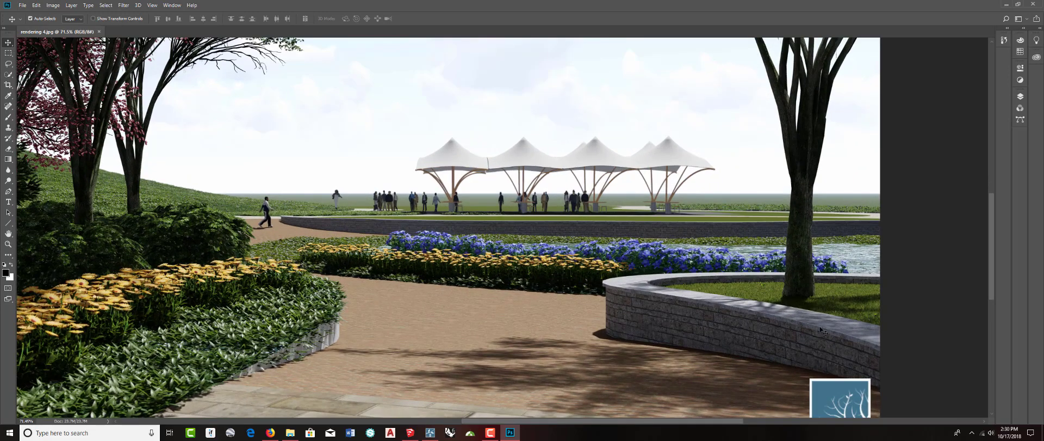
pyautogui.keyDown('alt'); pyautogui.scroll(1, 823, 330); pyautogui.keyUp('alt')
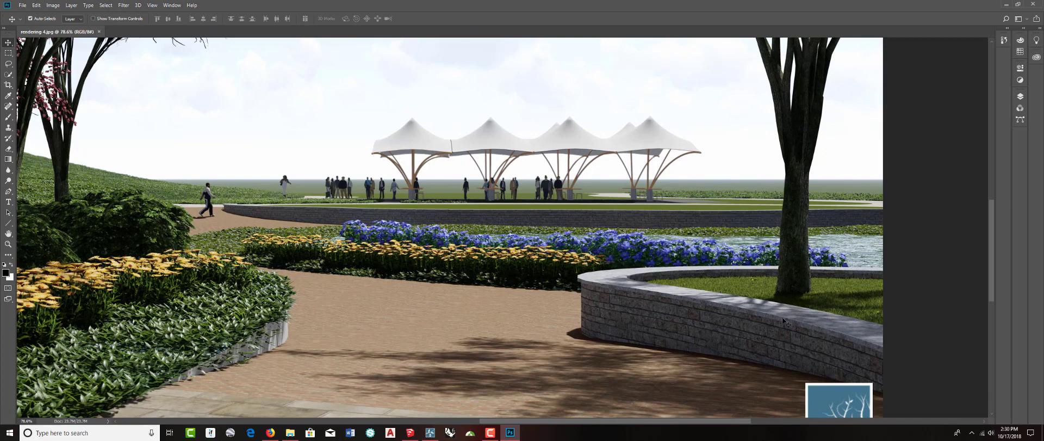
pyautogui.keyDown('alt'); pyautogui.scroll(-1, 644, 311); pyautogui.keyUp('alt')
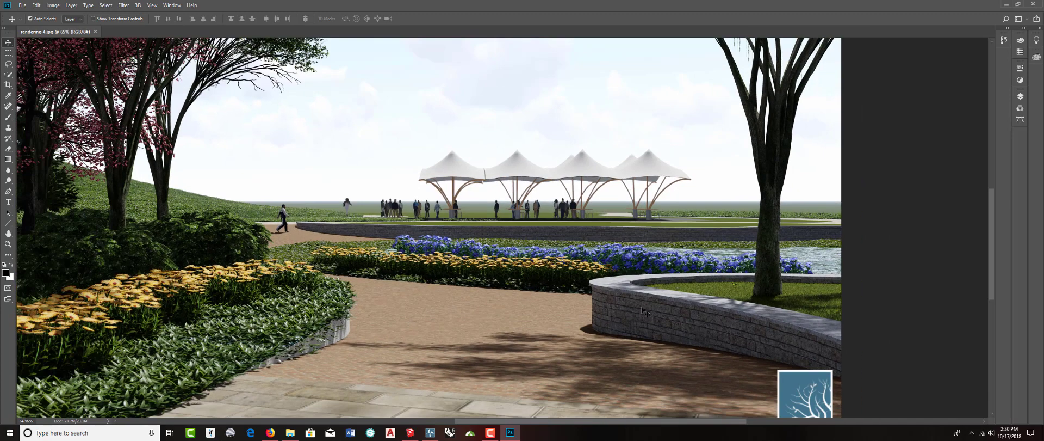
# Examine the stone wall, flower beds and canopies in the rendering, and finish with the whole image in view
pyautogui.keyDown('alt'); pyautogui.scroll(-1, 683, 325); pyautogui.keyUp('alt')
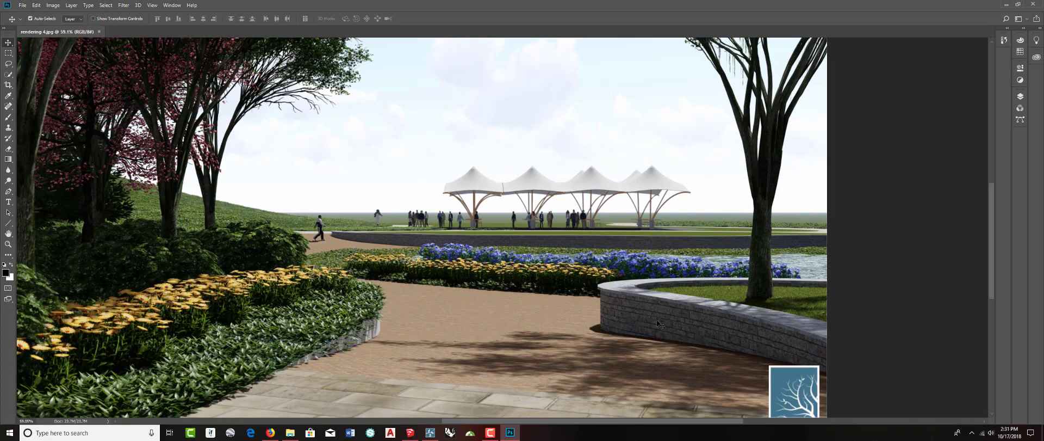
pyautogui.keyDown('alt'); pyautogui.scroll(1, 658, 324); pyautogui.keyUp('alt')
pyautogui.keyDown('alt'); pyautogui.scroll(1, 609, 310); pyautogui.keyUp('alt')
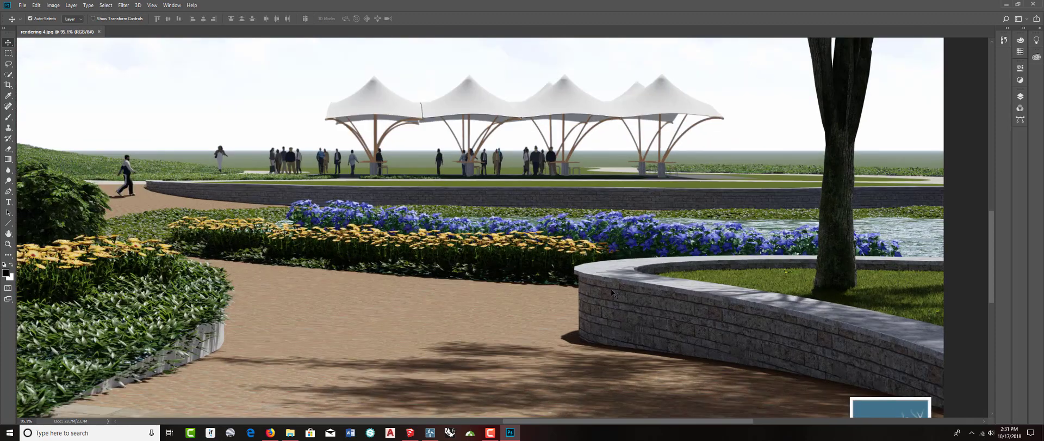
pyautogui.keyDown('alt'); pyautogui.scroll(-2, 611, 294); pyautogui.keyUp('alt')
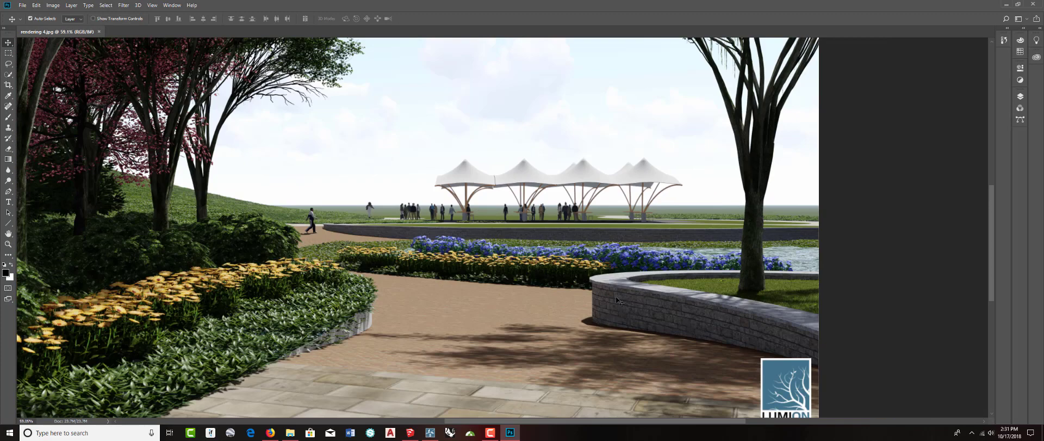
pyautogui.keyDown('alt'); pyautogui.scroll(1, 503, 270); pyautogui.keyUp('alt')
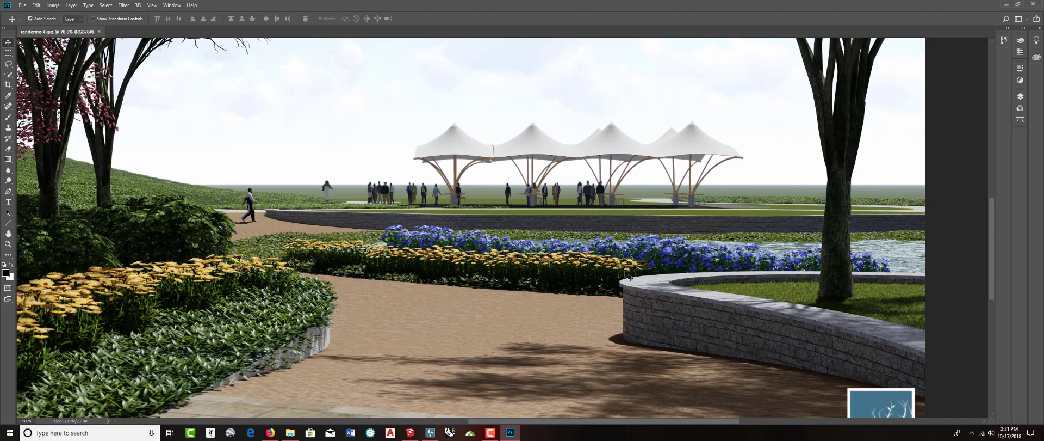
pyautogui.keyDown('alt'); pyautogui.scroll(-1, 630, 278); pyautogui.keyUp('alt')
pyautogui.keyDown('alt'); pyautogui.scroll(-2, 631, 278); pyautogui.keyUp('alt')
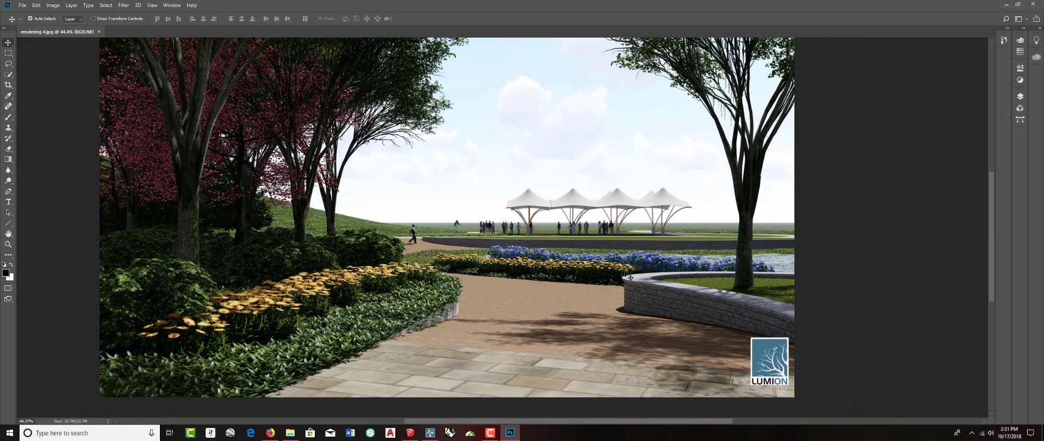
pyautogui.keyDown('alt'); pyautogui.scroll(1, 625, 274); pyautogui.keyUp('alt')
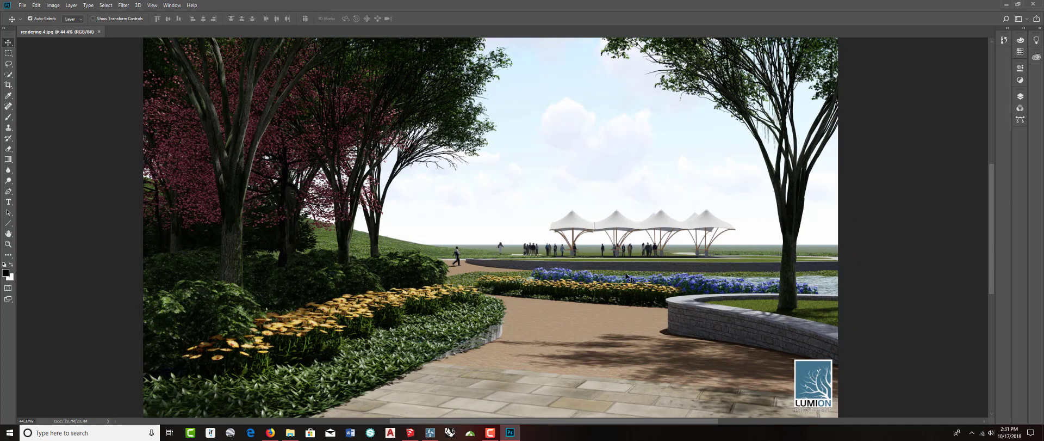
pyautogui.keyDown('alt'); pyautogui.scroll(-1, 563, 292); pyautogui.keyUp('alt')
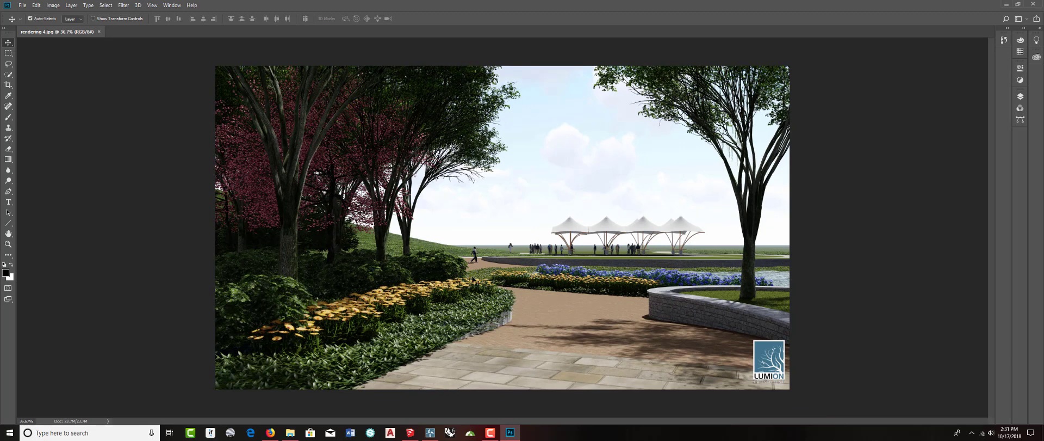
pyautogui.keyDown('alt'); pyautogui.scroll(1, 379, 302); pyautogui.keyUp('alt')
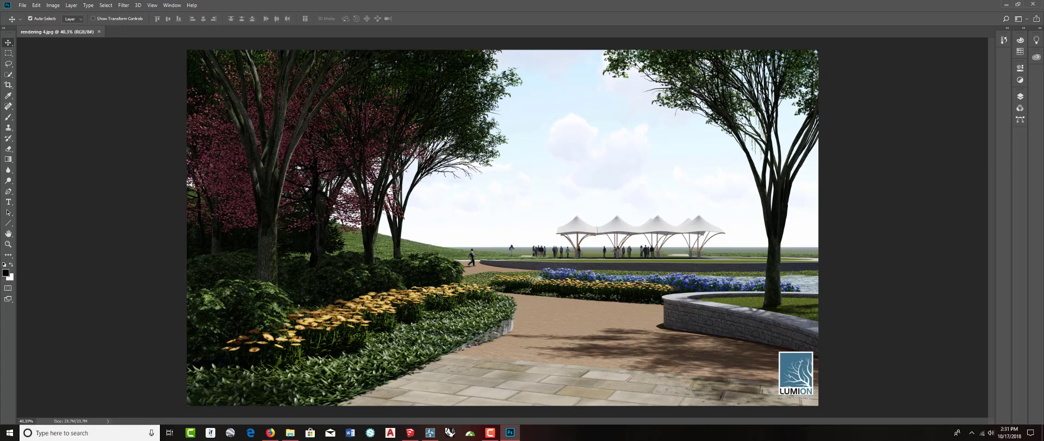